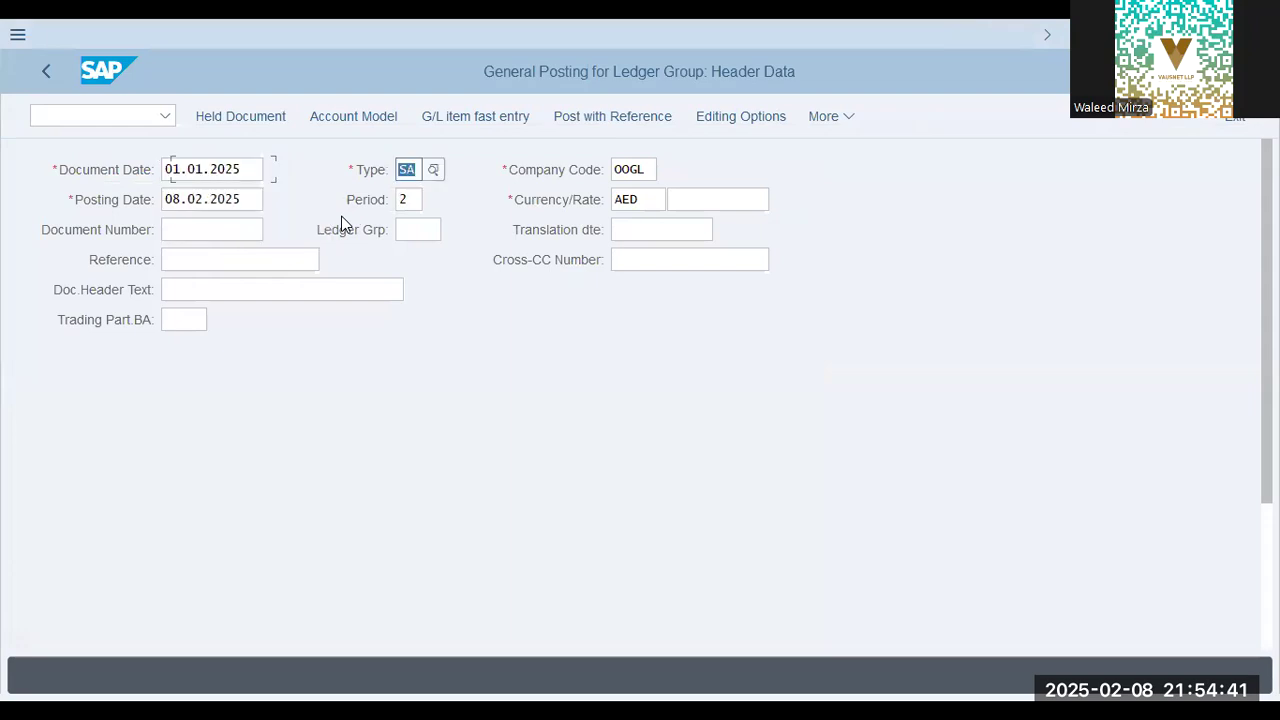
Step: Set the posting date to 01.01.2025
{"action": "key", "text": "shift+Tab"}
{"action": "type", "text": "01"}
{"action": "key", "text": "Down"}
{"action": "key", "text": "Tab"}
{"action": "key", "text": "Tab"}
{"action": "key", "text": "Tab"}
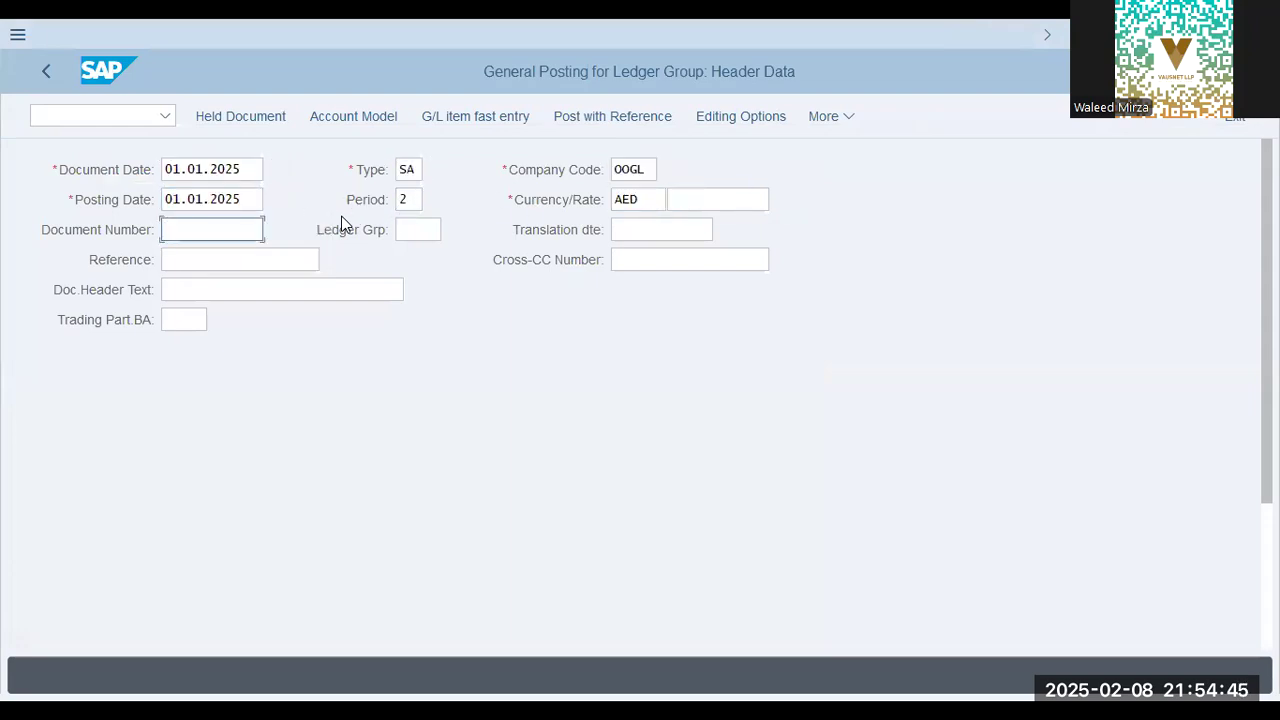
Step: Enter G/L account 30201 for the first line item and proceed to its item details
{"action": "key", "text": "Tab"}
{"action": "key", "text": "Tab"}
{"action": "key", "text": "Tab"}
{"action": "key", "text": "Tab"}
{"action": "key", "text": "Tab"}
{"action": "key", "text": "Tab"}
{"action": "key", "text": "Tab"}
{"action": "key", "text": "Tab"}
{"action": "type", "text": "30201"}
{"action": "key", "text": "Return"}
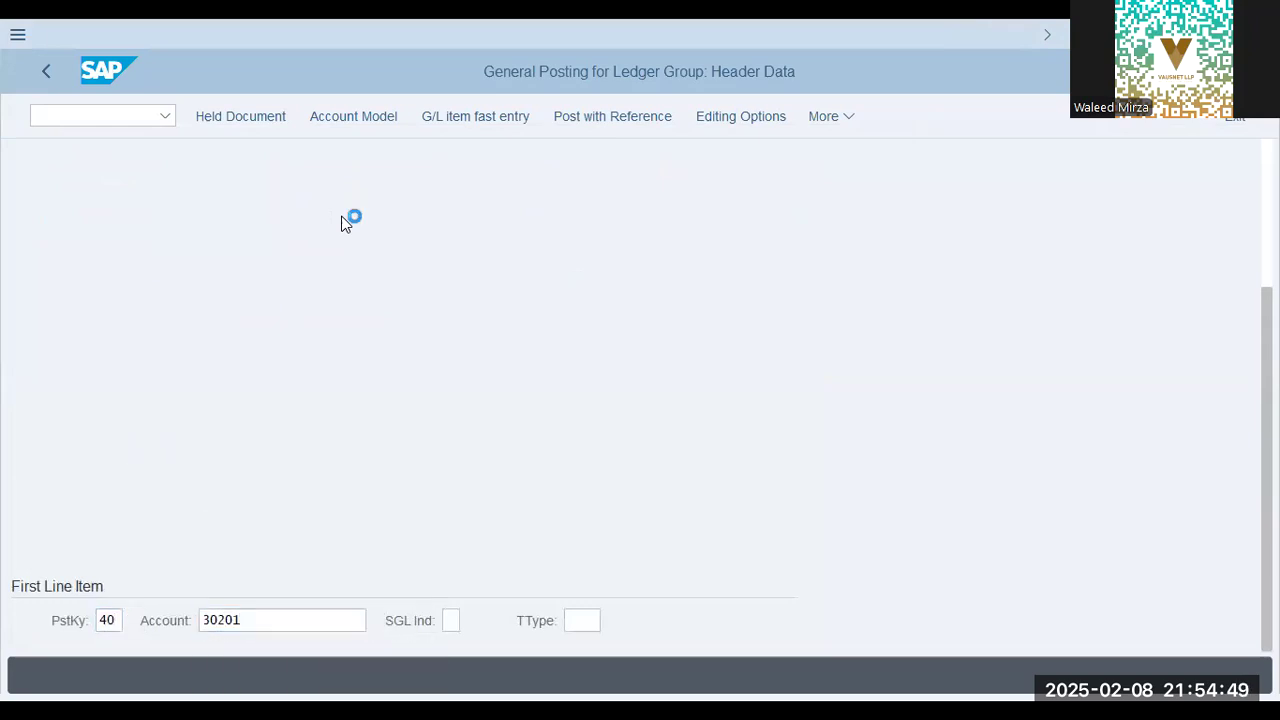
{"action": "key", "text": "Return"}
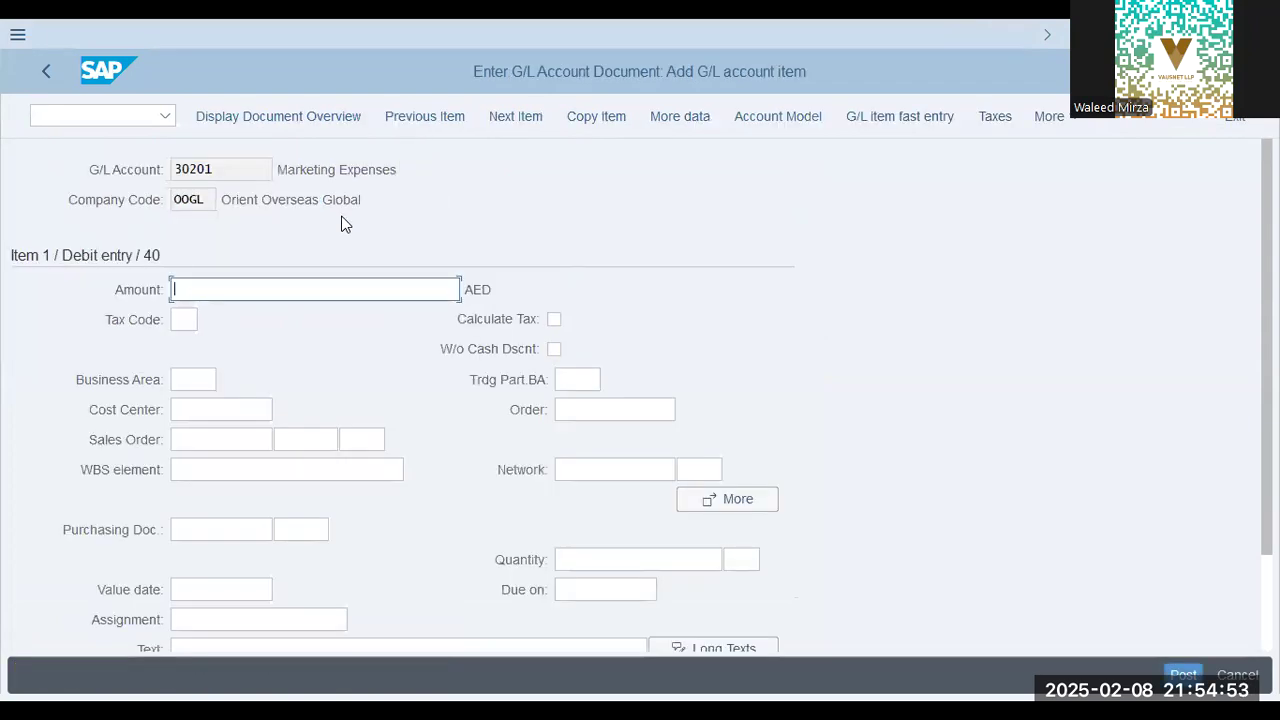
Step: Set the Marketing Expenses debit item to an amount of 1300 AED and cost center p1000
{"action": "type", "text": "1300"}
{"action": "key", "text": "Tab"}
{"action": "key", "text": "Tab"}
{"action": "key", "text": "Tab"}
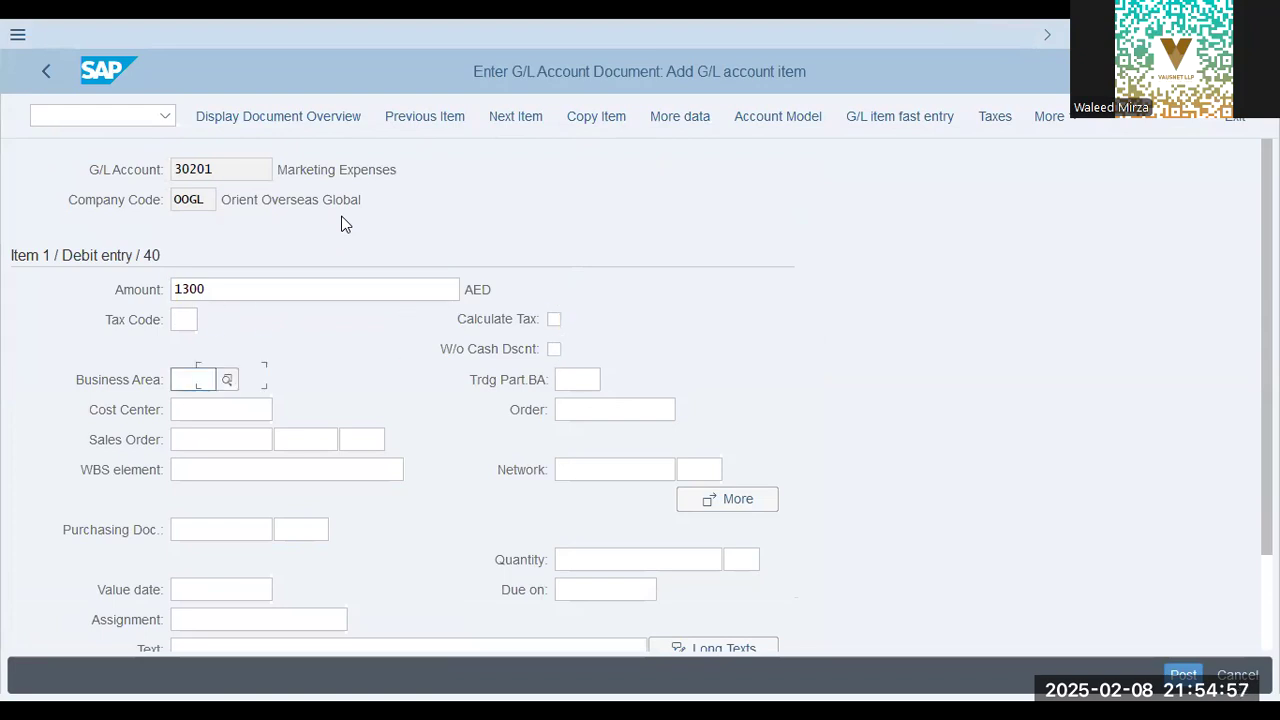
{"action": "type", "text": "p1000"}
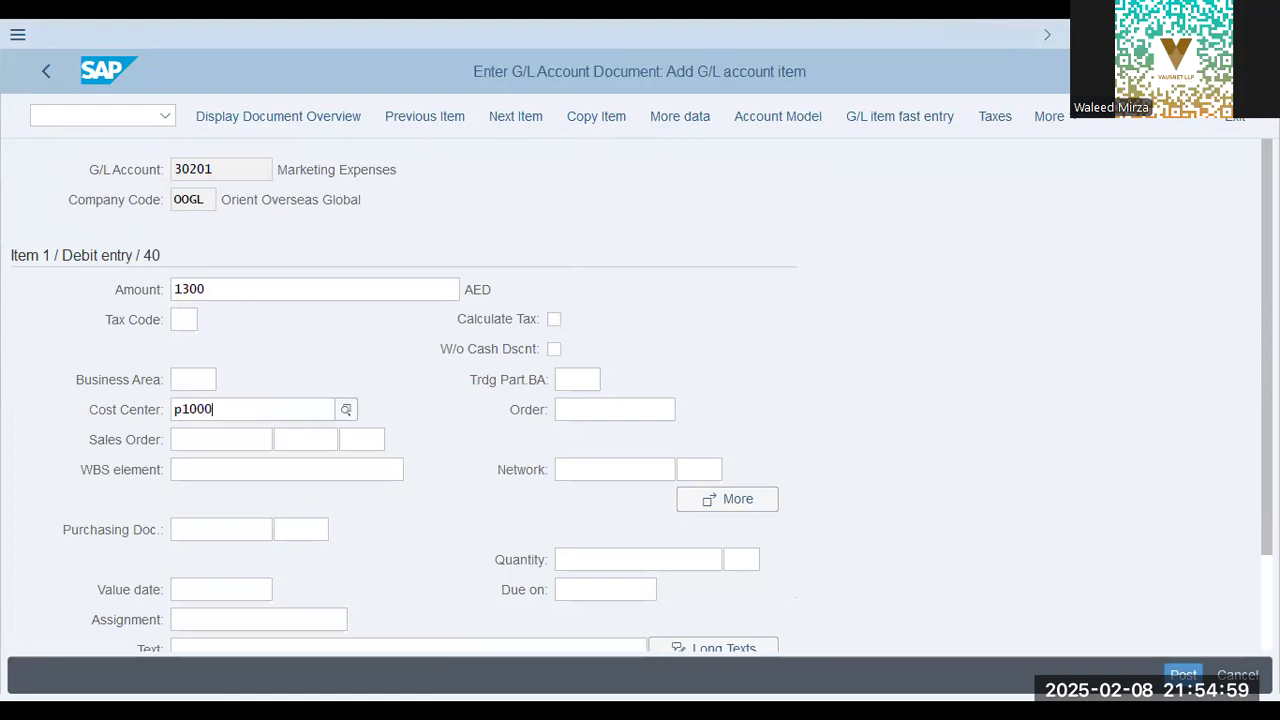
Step: Replace the debit item's cost center with the previously used entry P1000
{"action": "key", "text": "Tab"}
{"action": "key", "text": "Tab"}
{"action": "key", "text": "Tab"}
{"action": "key", "text": "shift+Tab"}
{"action": "key", "text": "shift+Tab"}
{"action": "key", "text": "shift+Tab"}
{"action": "key", "text": "shift+Tab"}
{"action": "key", "text": "shift+Tab"}
{"action": "key", "text": "shift+Tab"}
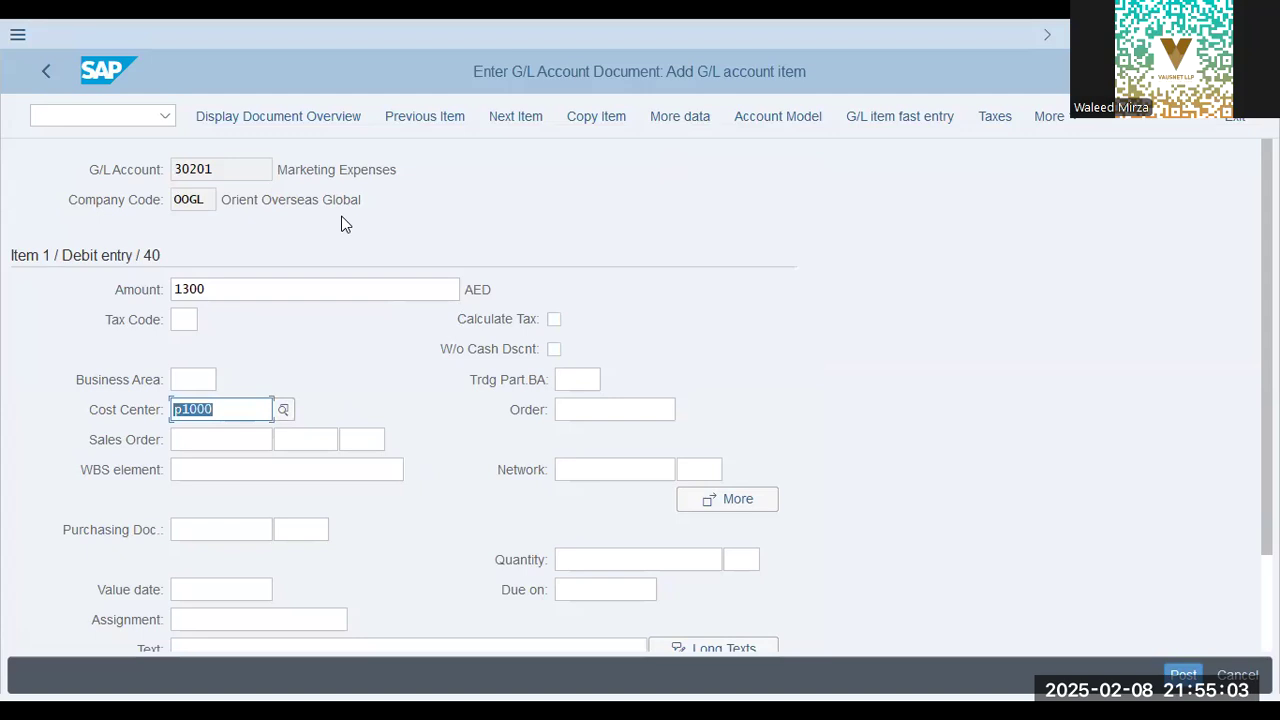
{"action": "key", "text": "Return"}
{"action": "key", "text": "BackSpace"}
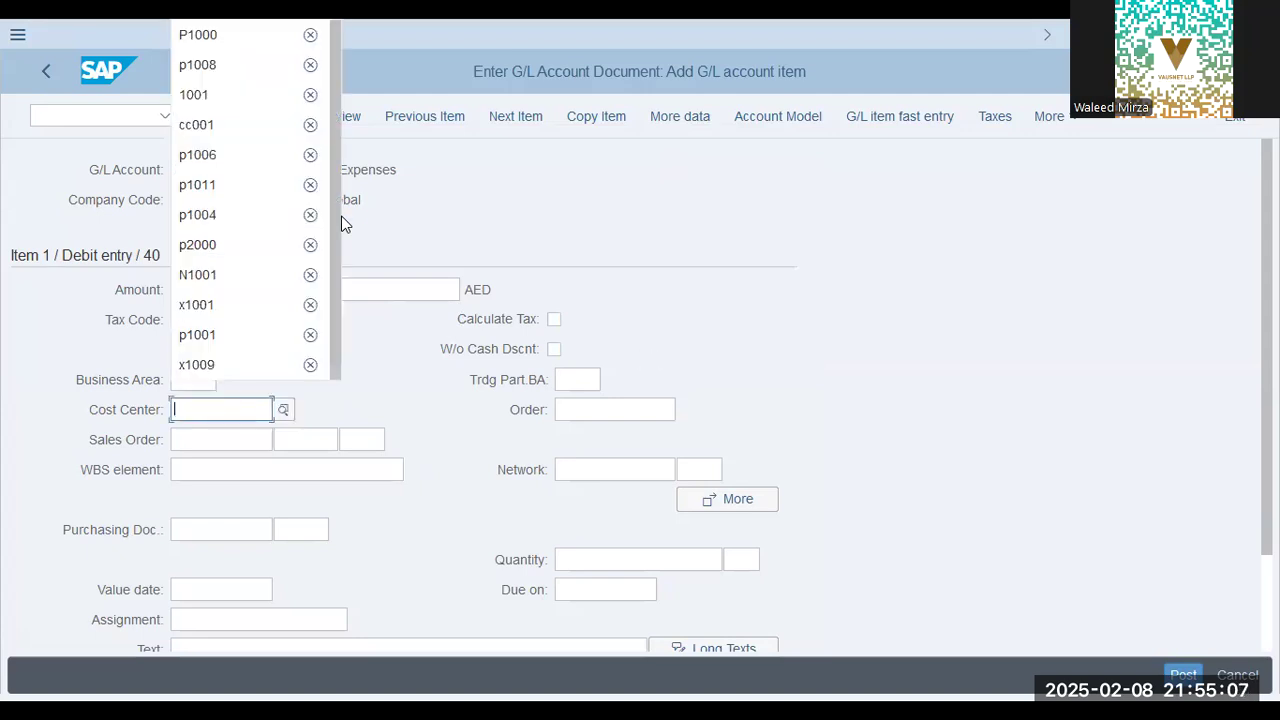
{"action": "key", "text": "Down"}
{"action": "key", "text": "Return"}
Step: Set the debit item's text to "Expenses - 1300", adapting the suggested earlier text
{"action": "key", "text": "Down"}
{"action": "key", "text": "Down"}
{"action": "key", "text": "Down"}
{"action": "key", "text": "Down"}
{"action": "key", "text": "Down"}
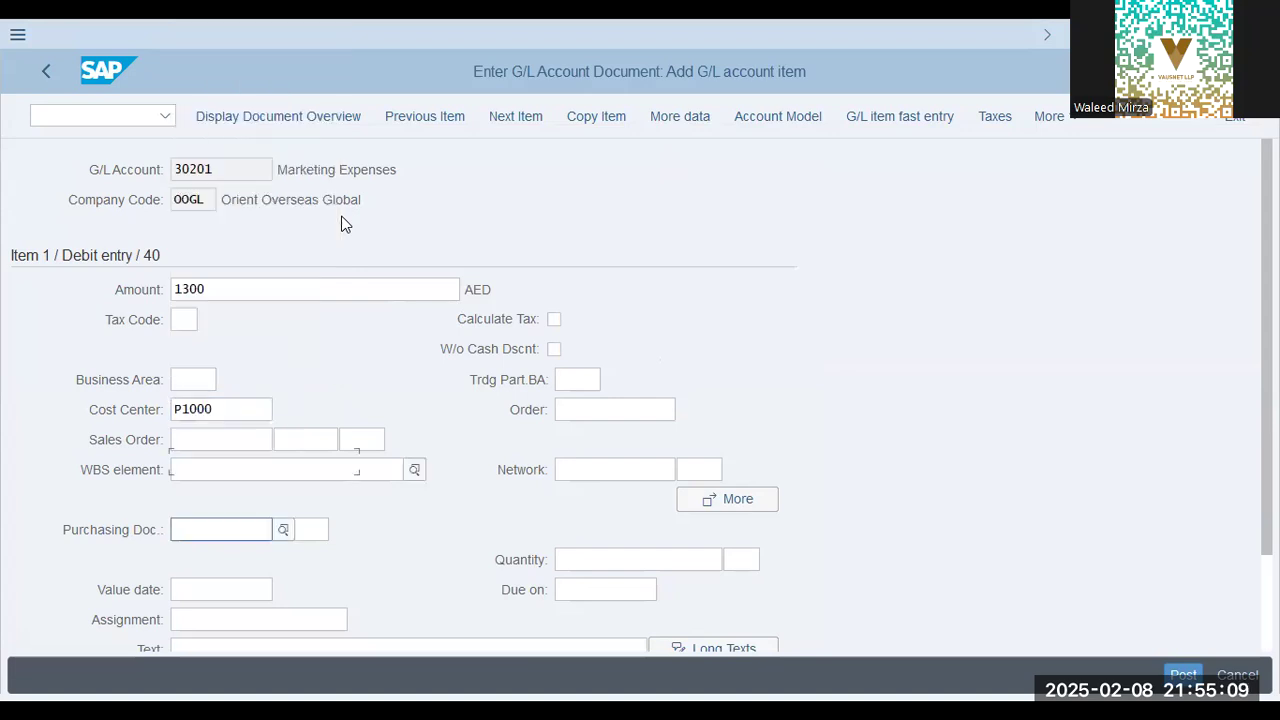
{"action": "key", "text": "Down"}
{"action": "type", "text": "Exp"}
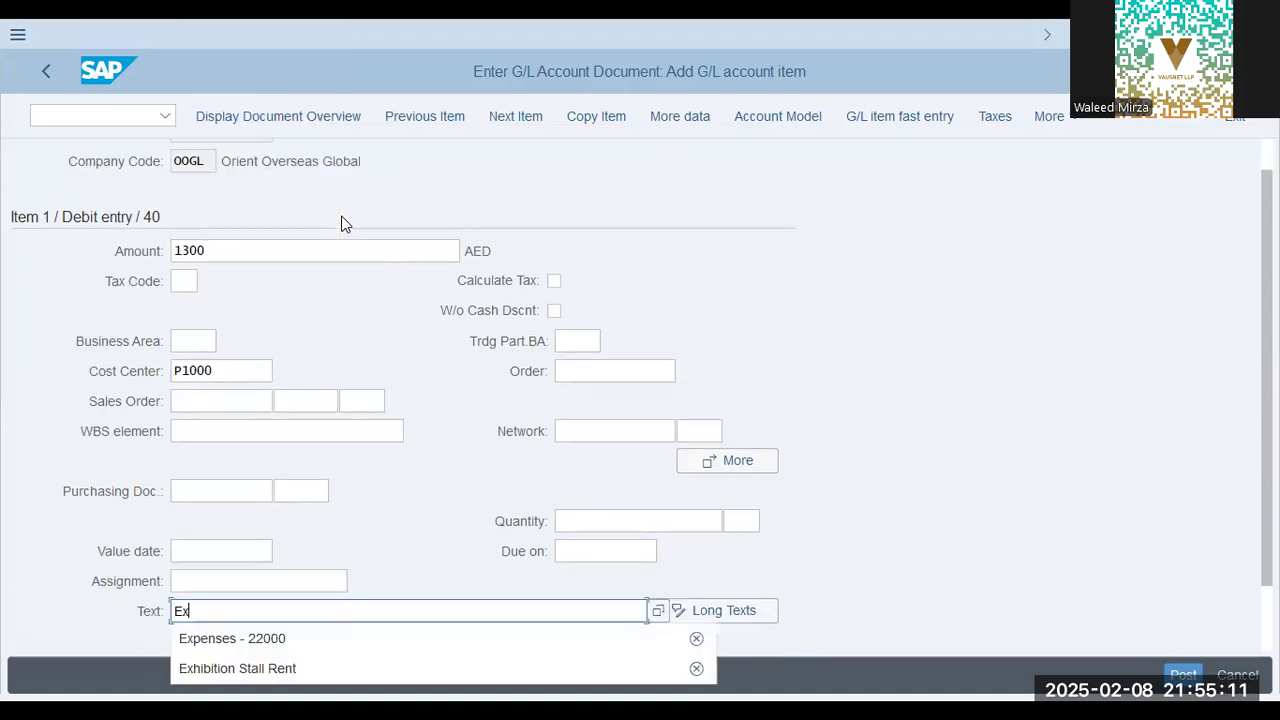
{"action": "key", "text": "Down"}
{"action": "key", "text": "Return"}
{"action": "key", "text": "shift+Left"}
{"action": "key", "text": "shift+Left"}
{"action": "key", "text": "shift+Left"}
{"action": "key", "text": "shift+Left"}
{"action": "key", "text": "shift+Left"}
{"action": "type", "text": "1300"}
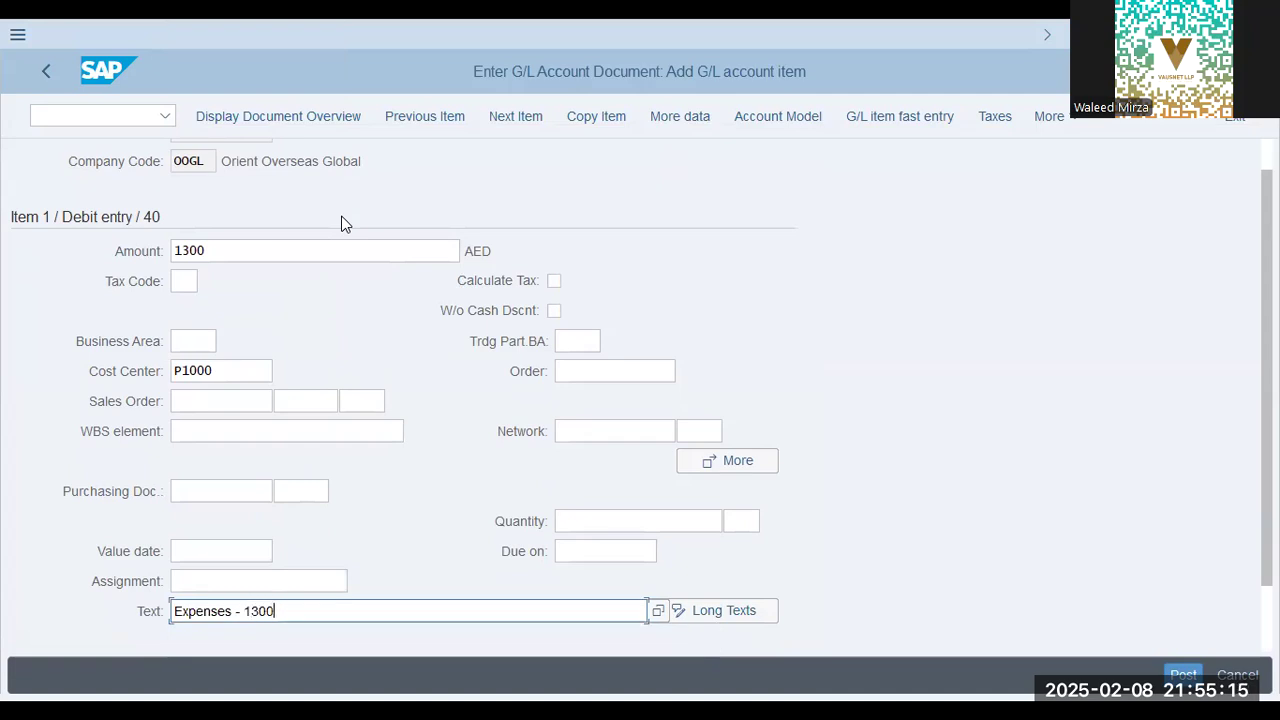
Step: Add the next line item with posting key 50 and account 10101
{"action": "key", "text": "Return"}
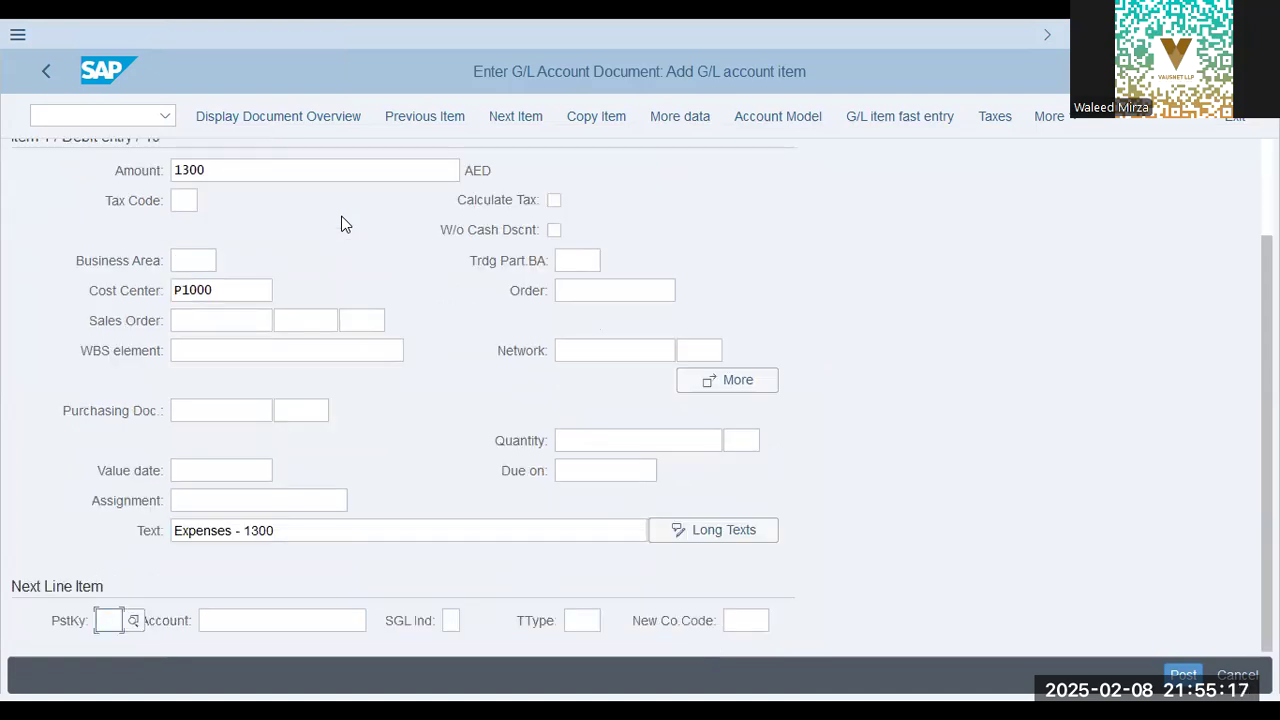
{"action": "type", "text": "50"}
{"action": "key", "text": "Tab"}
{"action": "type", "text": "10101"}
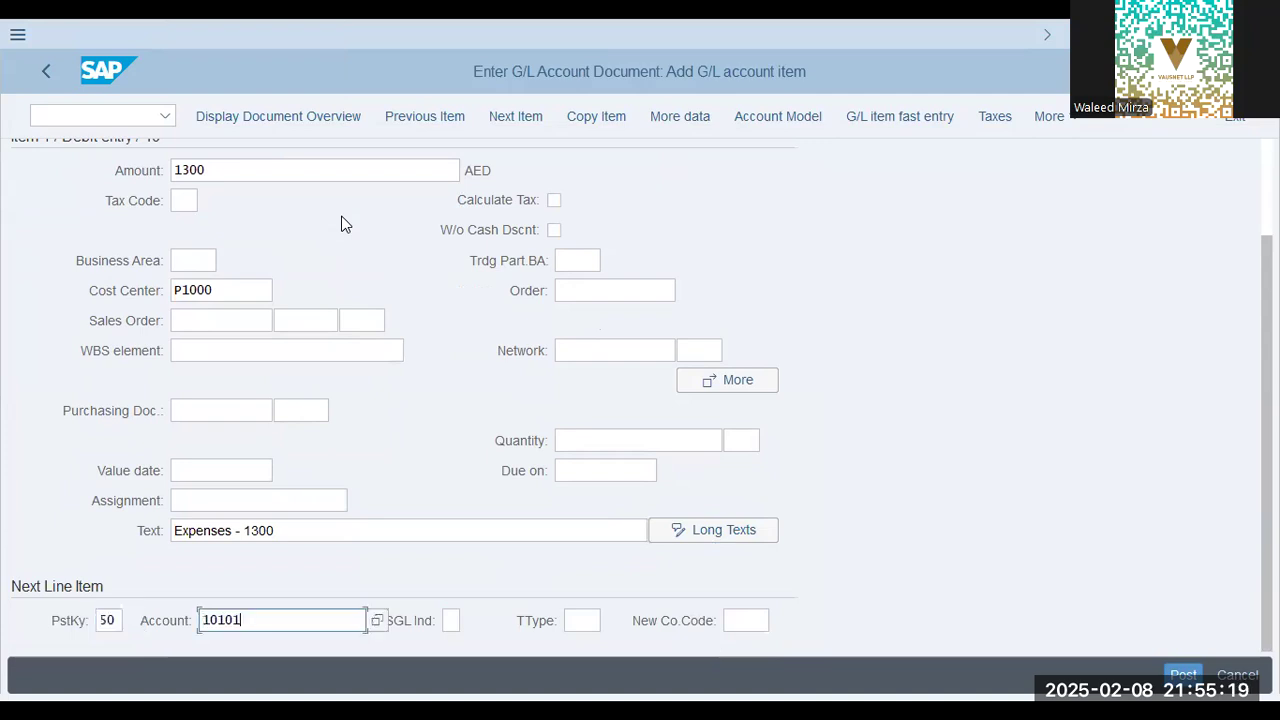
{"action": "key", "text": "Return"}
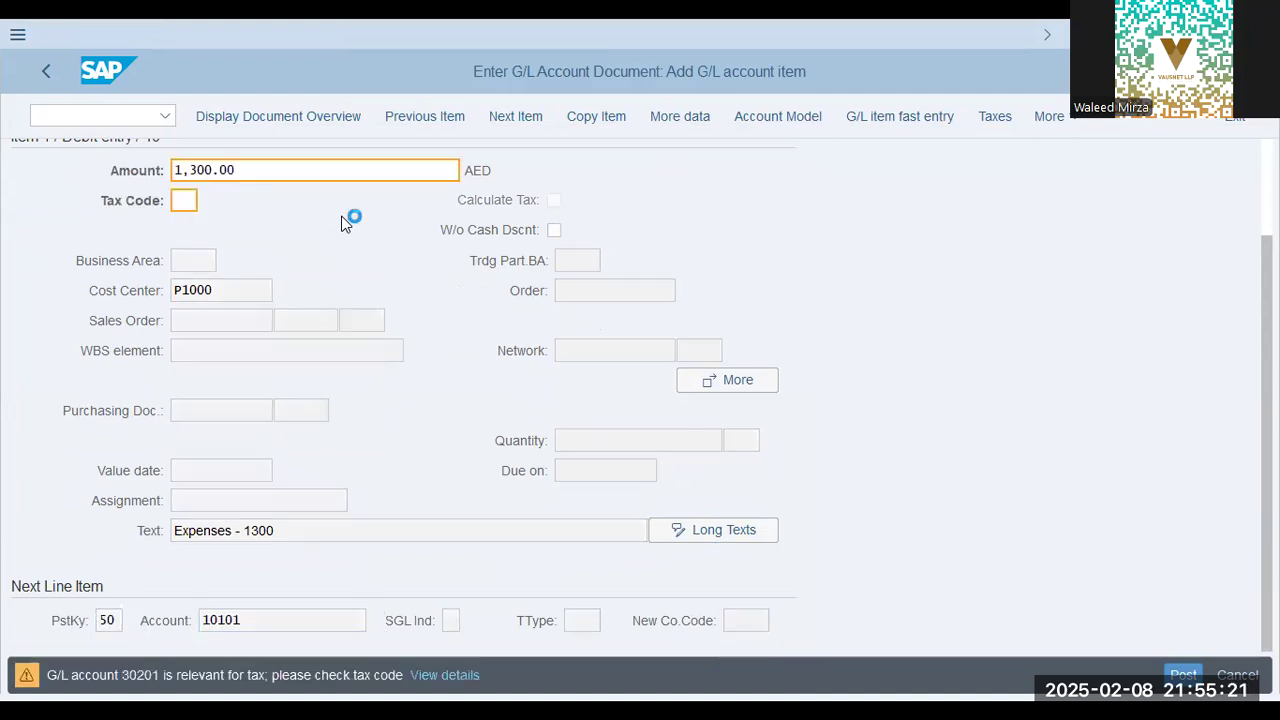
Step: Enter * as the amount of the cash credit item and post the document from its overview
{"action": "type", "text": "*"}
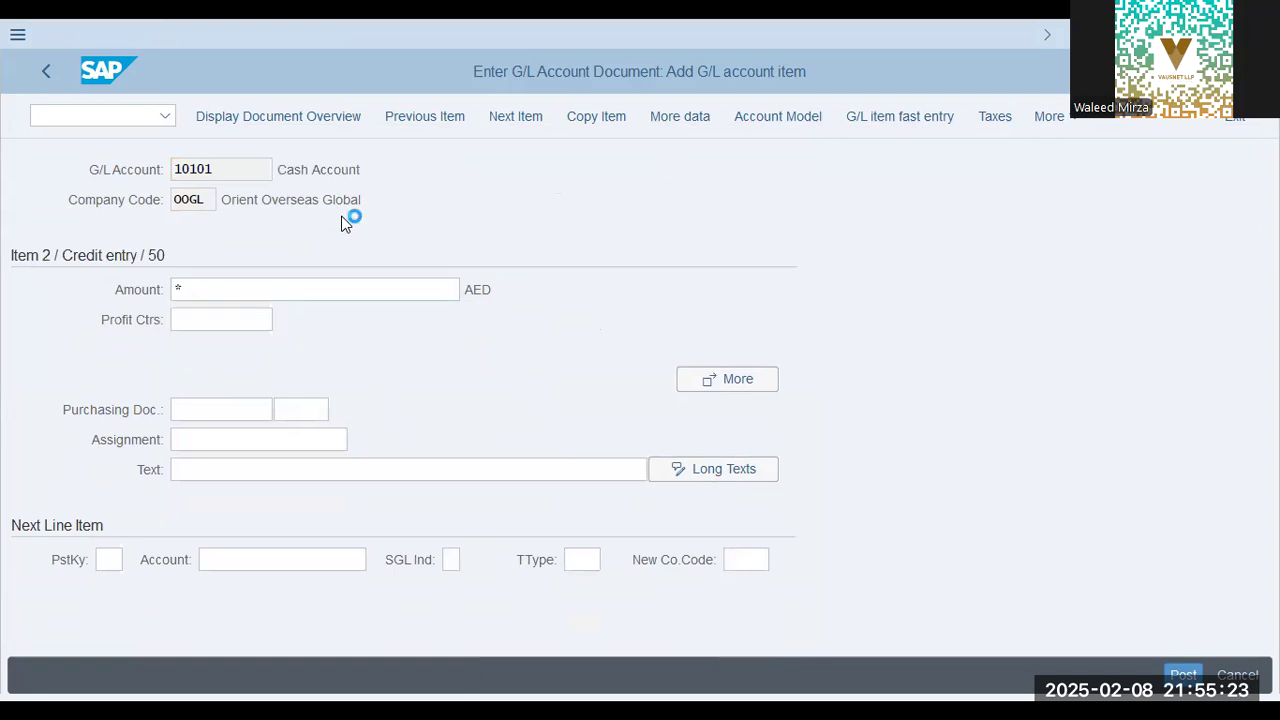
{"action": "key", "text": "Return"}
{"action": "left_click", "coordinate": [274, 117]}
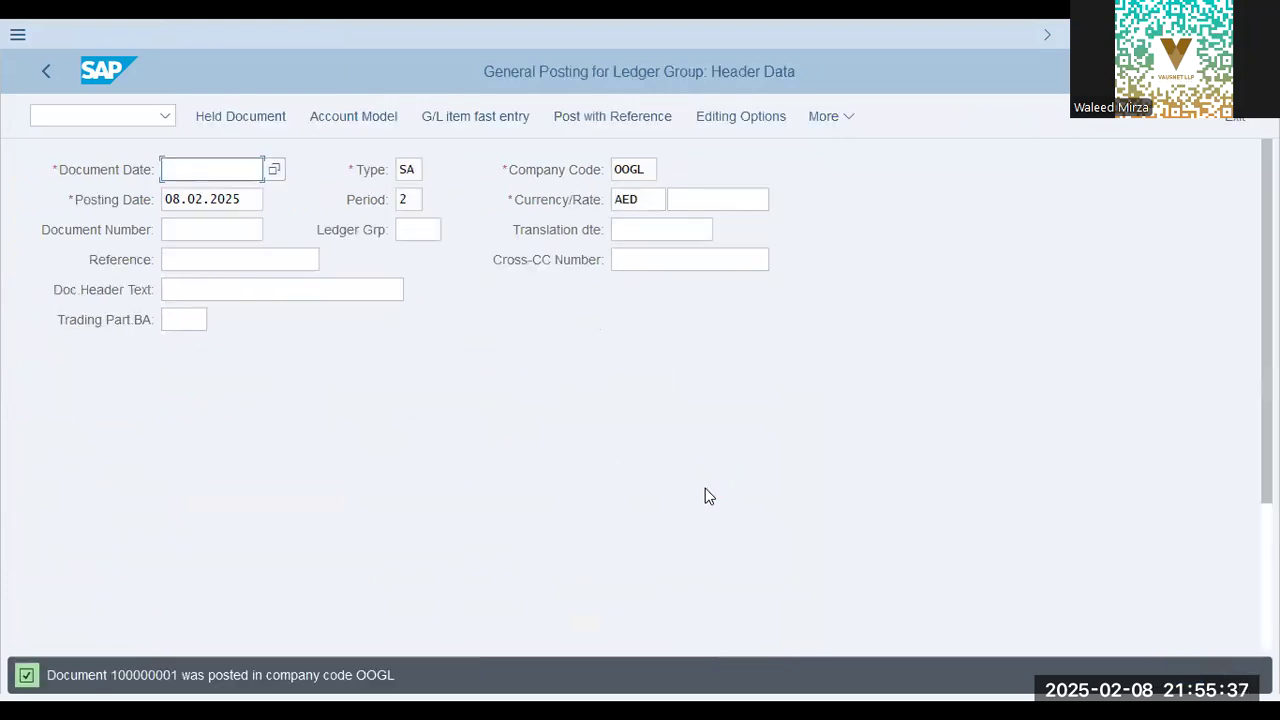
Step: Display the document that was just posted
{"action": "left_click_drag", "start_coordinate": [113, 678], "coordinate": [176, 679]}
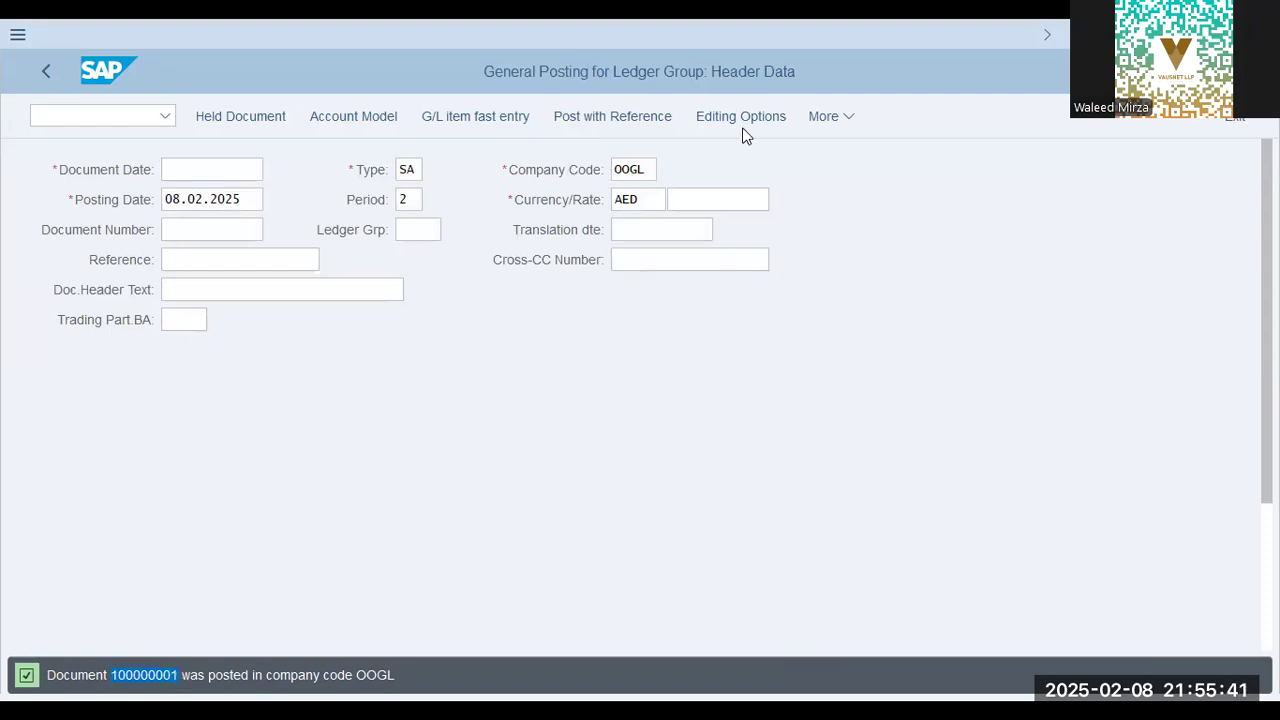
{"action": "left_click", "coordinate": [847, 117]}
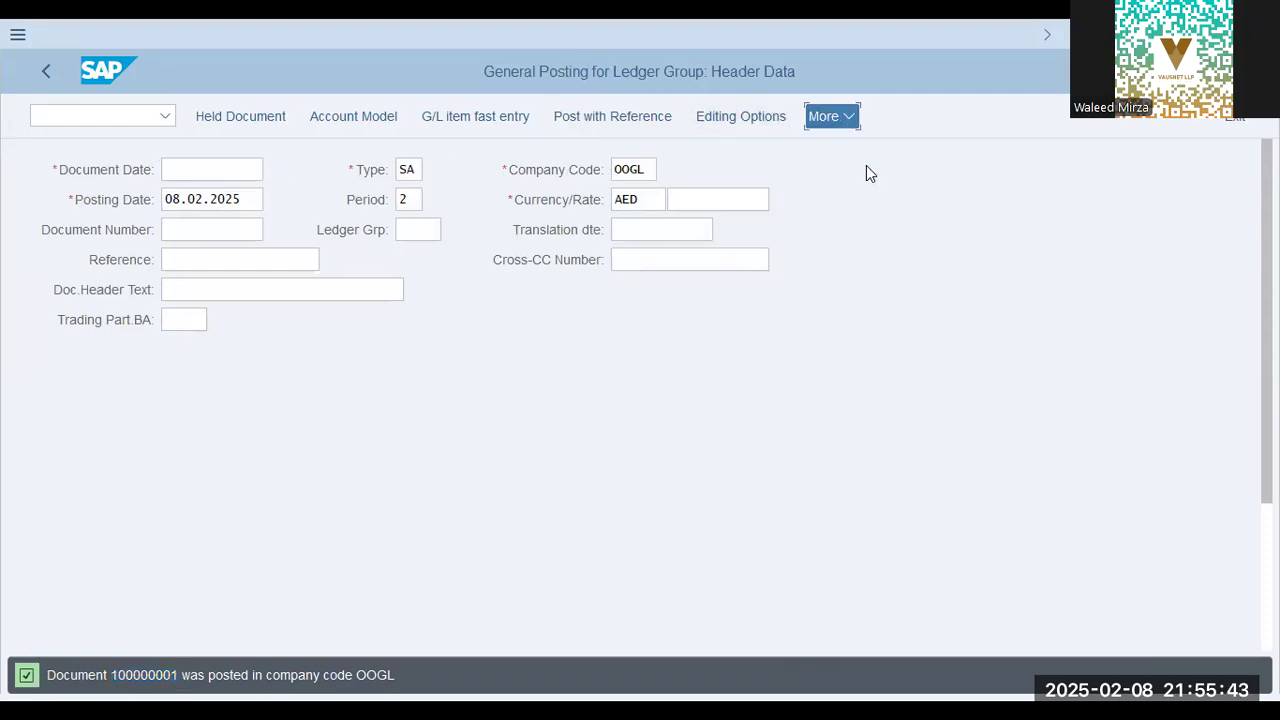
{"action": "left_click", "coordinate": [383, 290]}
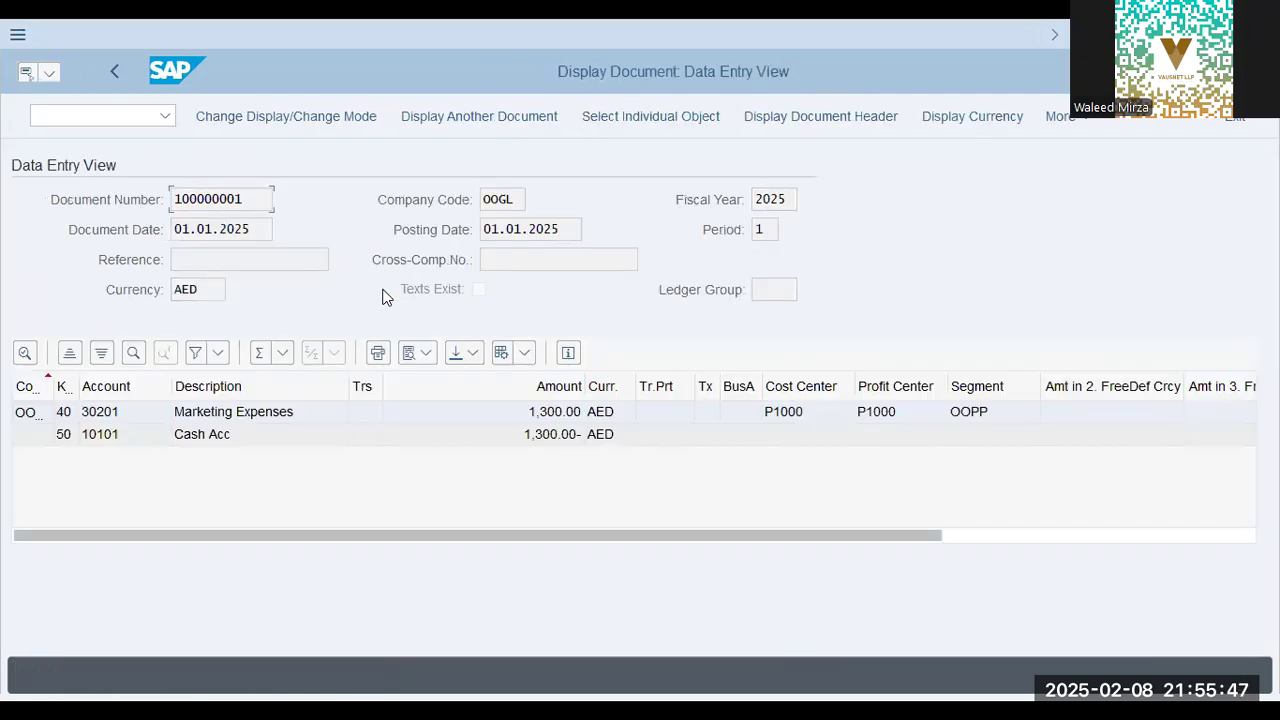
Step: Examine the marketing expense and cash line items, and widen the posting key column
{"action": "left_click", "coordinate": [226, 416]}
{"action": "left_click", "coordinate": [229, 436]}
{"action": "left_click", "coordinate": [236, 433]}
{"action": "left_click_drag", "start_coordinate": [78, 382], "coordinate": [111, 376]}
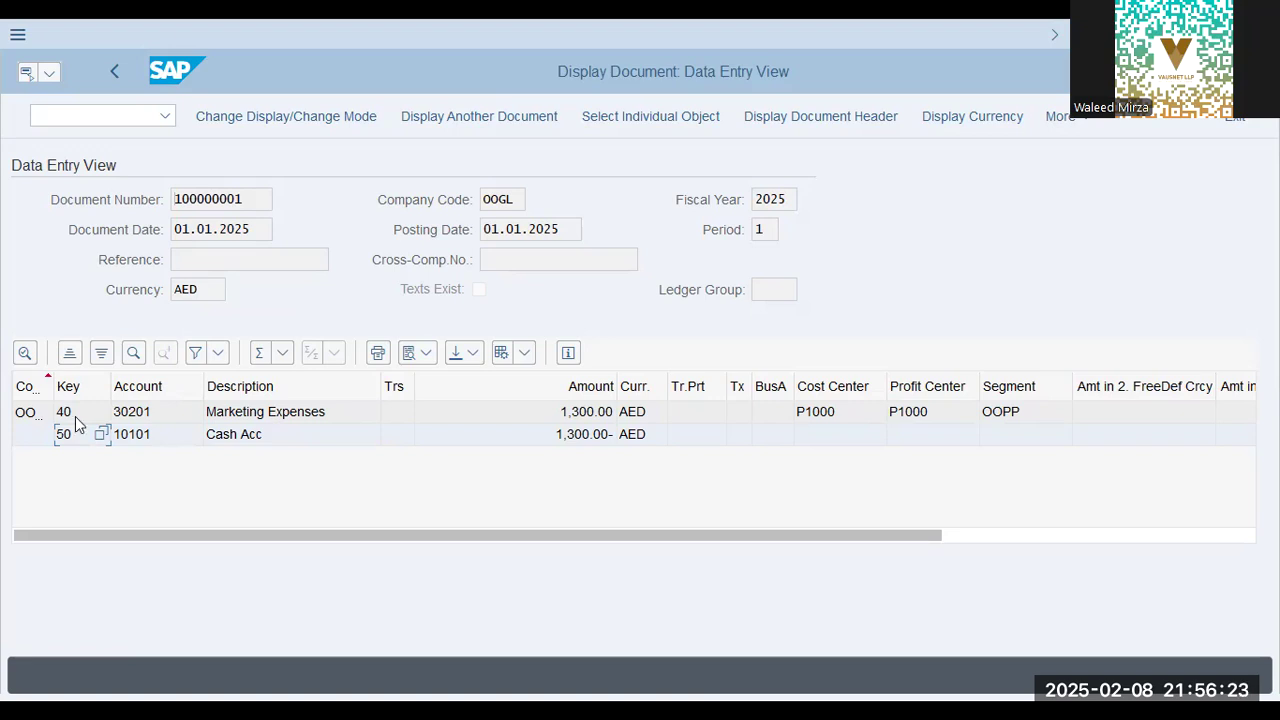
Step: Open the list of possible posting keys for the cash line and examine the G/L, asset and stock debit keys from 40 to 81
{"action": "left_click", "coordinate": [102, 434]}
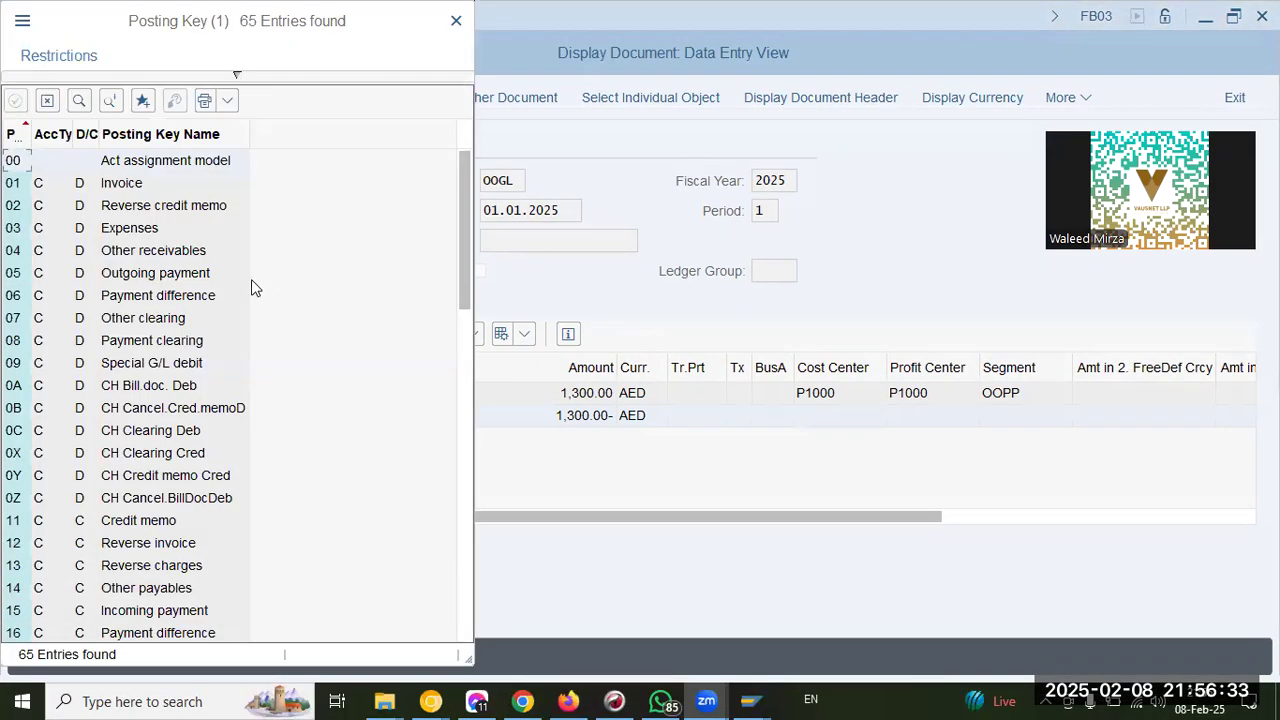
{"action": "scroll", "coordinate": [35, 468], "scroll_direction": "down", "scroll_amount": 6}
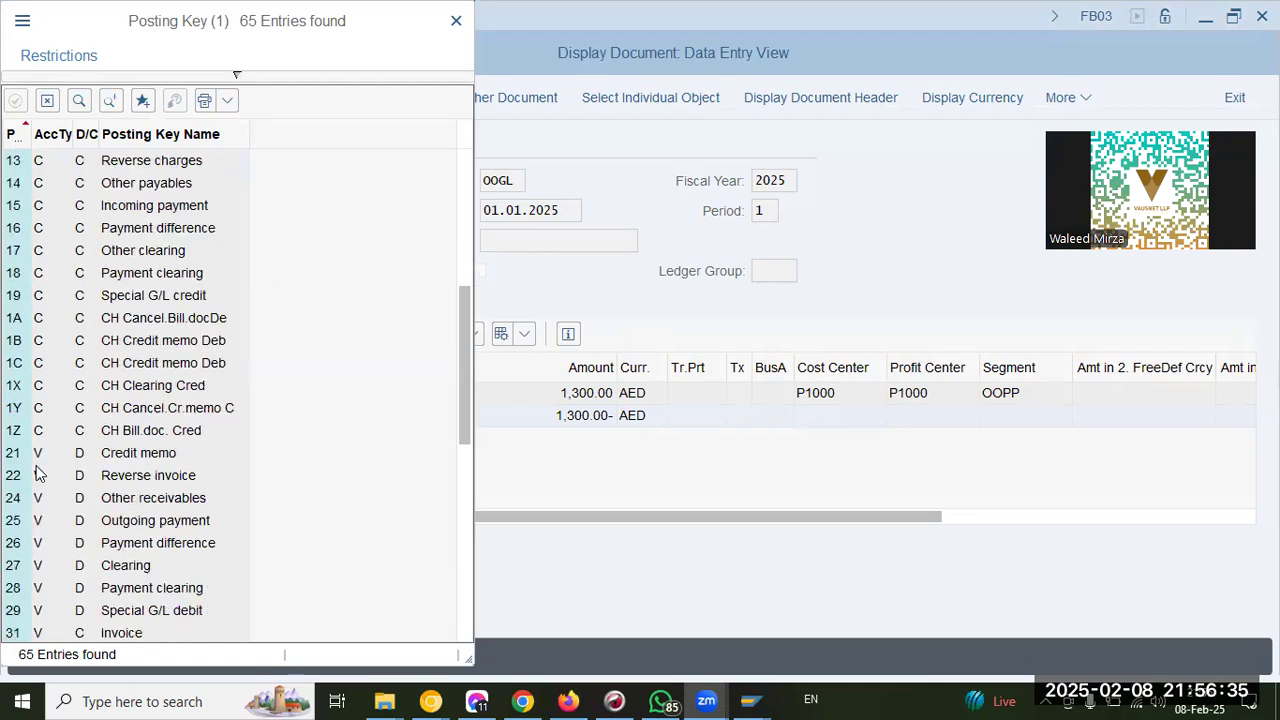
{"action": "scroll", "coordinate": [35, 474], "scroll_direction": "down", "scroll_amount": 6}
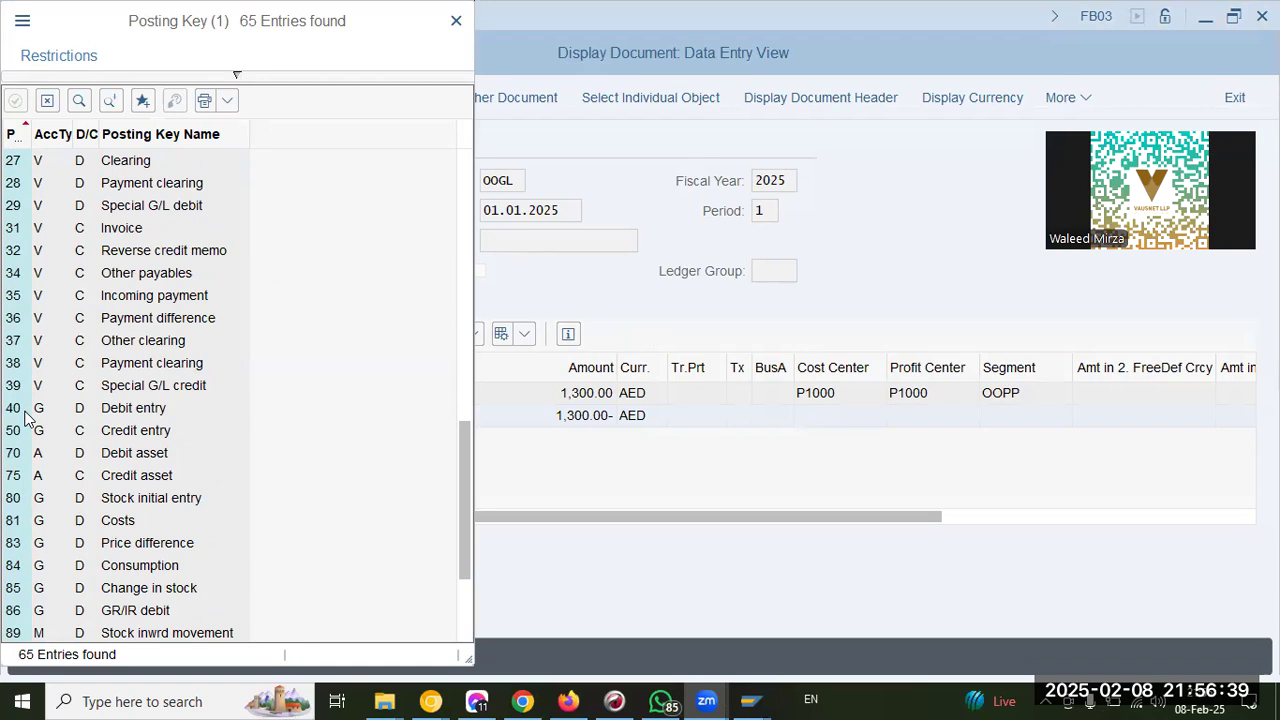
{"action": "left_click", "coordinate": [133, 410]}
{"action": "left_click", "coordinate": [128, 432]}
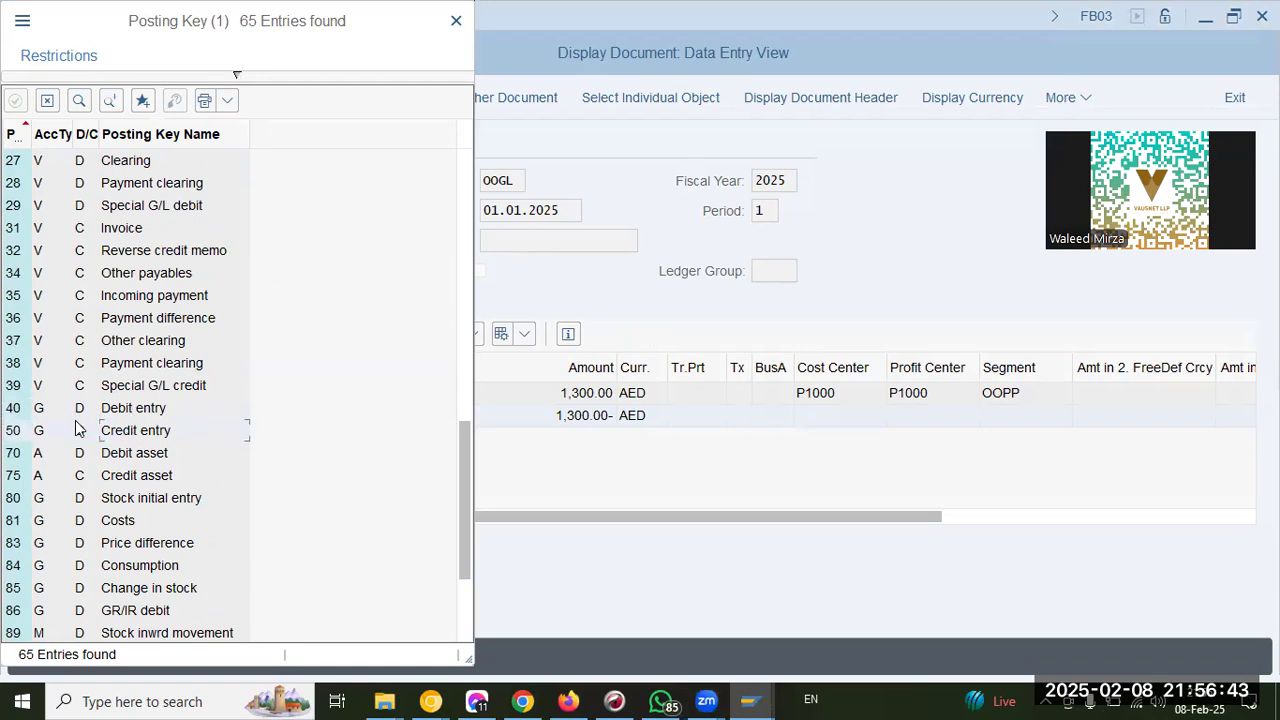
{"action": "left_click", "coordinate": [40, 410]}
{"action": "left_click", "coordinate": [38, 453]}
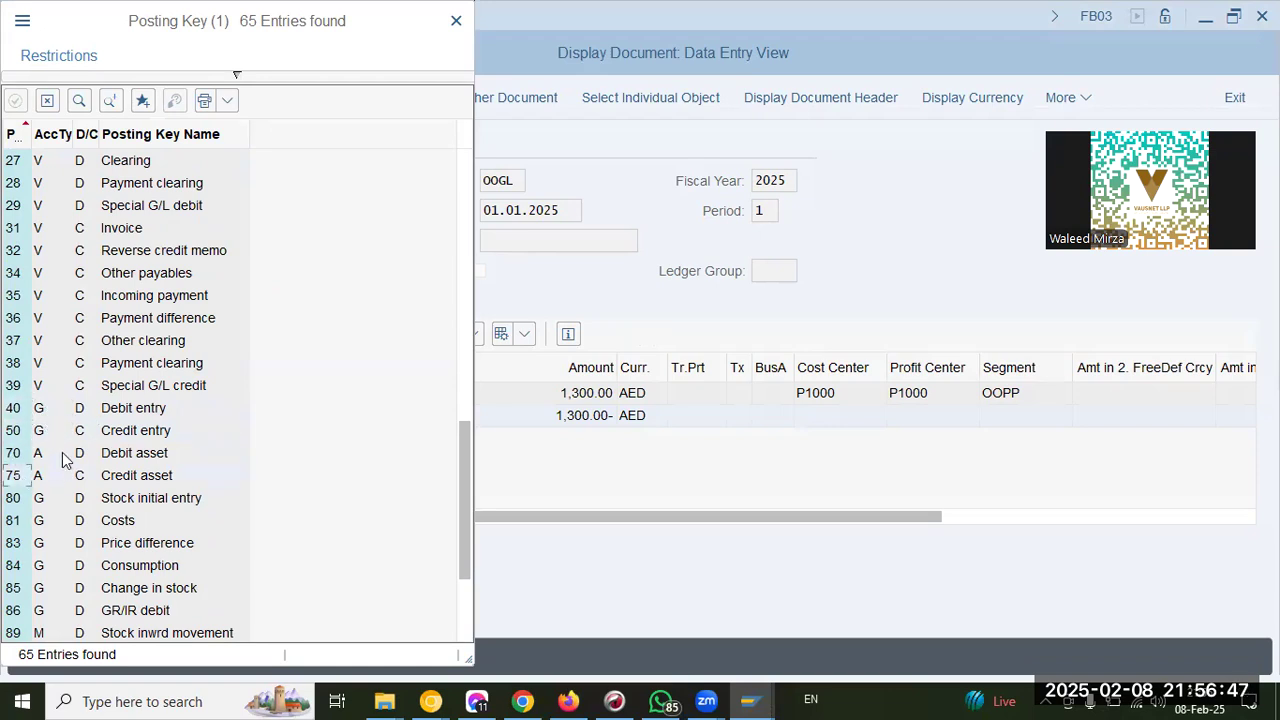
{"action": "left_click", "coordinate": [80, 476]}
{"action": "left_click", "coordinate": [14, 499]}
{"action": "left_click", "coordinate": [14, 520]}
{"action": "left_click", "coordinate": [157, 507]}
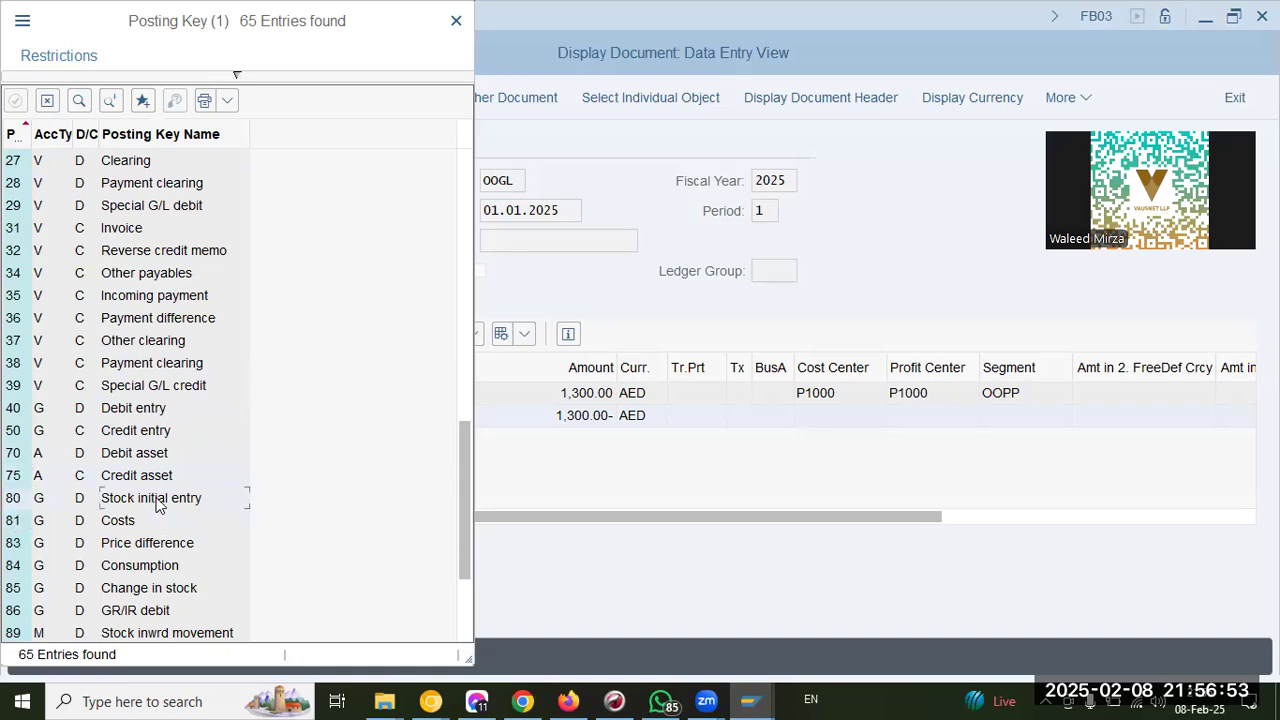
Step: Reposition the posting key list and examine the remaining credit keys, including 91 for costs and 93 for price difference
{"action": "scroll", "coordinate": [157, 507], "scroll_direction": "down", "scroll_amount": 3}
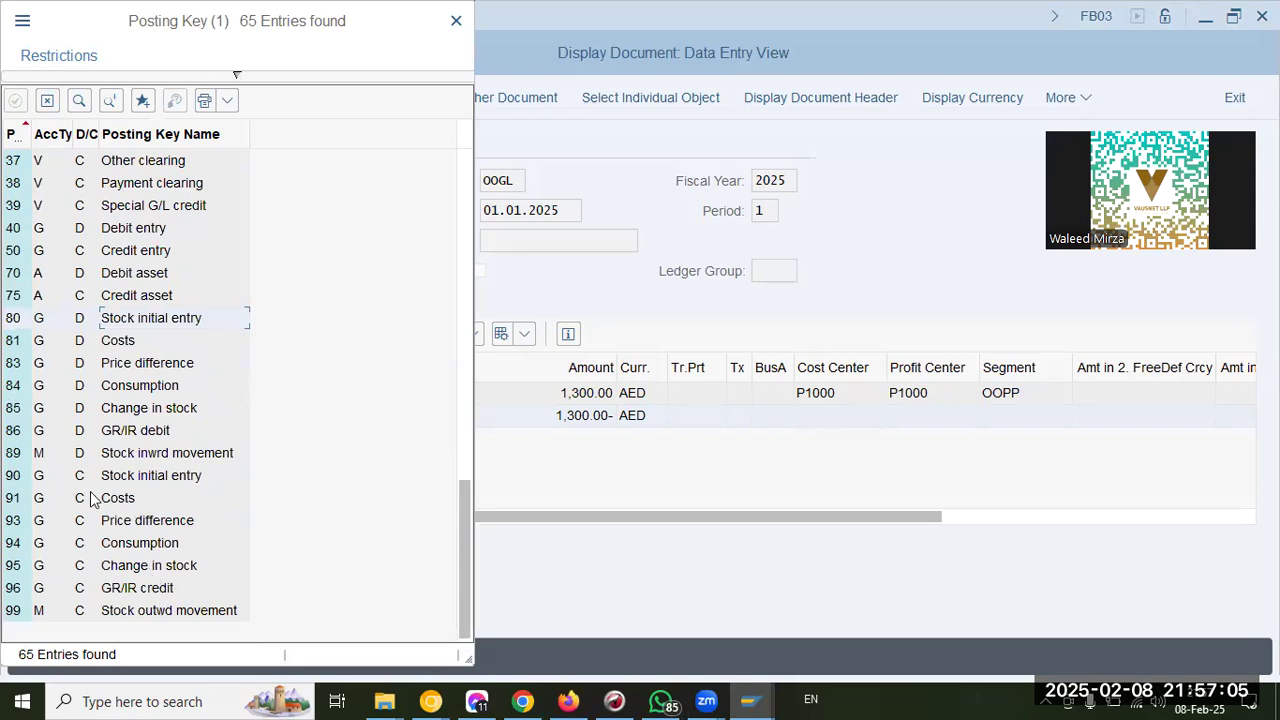
{"action": "scroll", "coordinate": [90, 497], "scroll_direction": "up", "scroll_amount": 4}
{"action": "scroll", "coordinate": [90, 497], "scroll_direction": "up", "scroll_amount": 8}
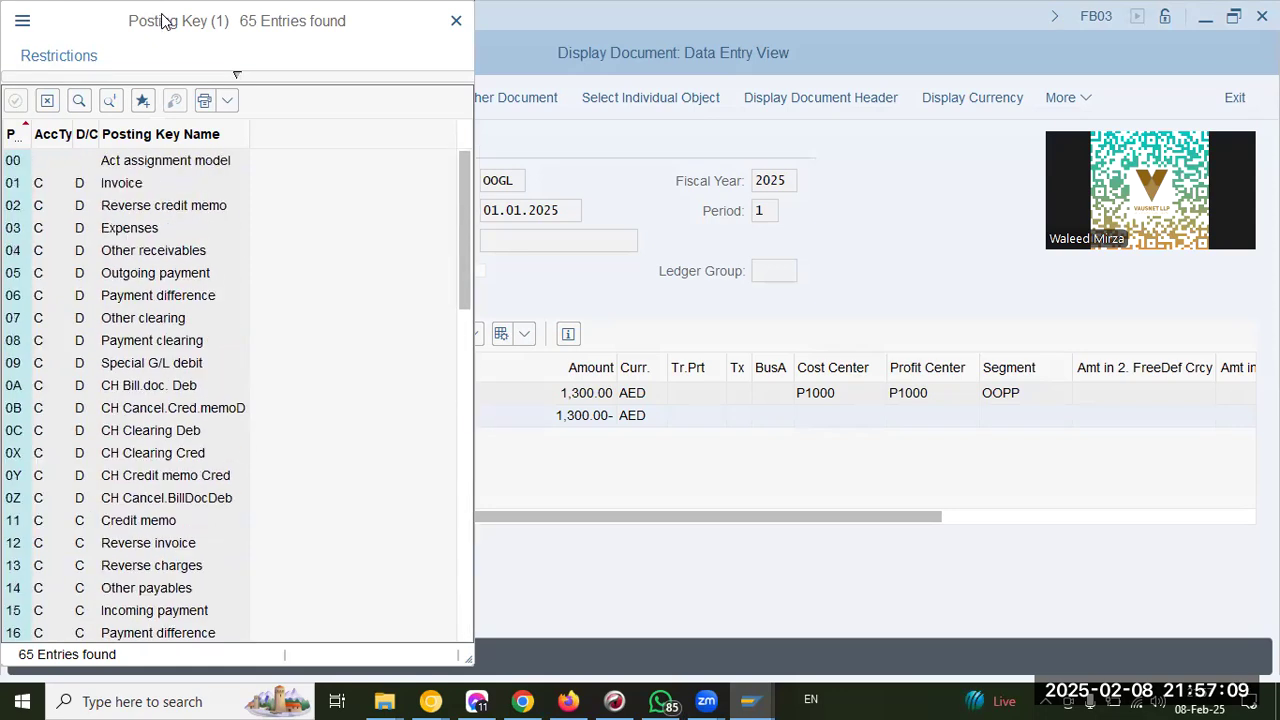
{"action": "left_click_drag", "start_coordinate": [163, 18], "coordinate": [246, 20]}
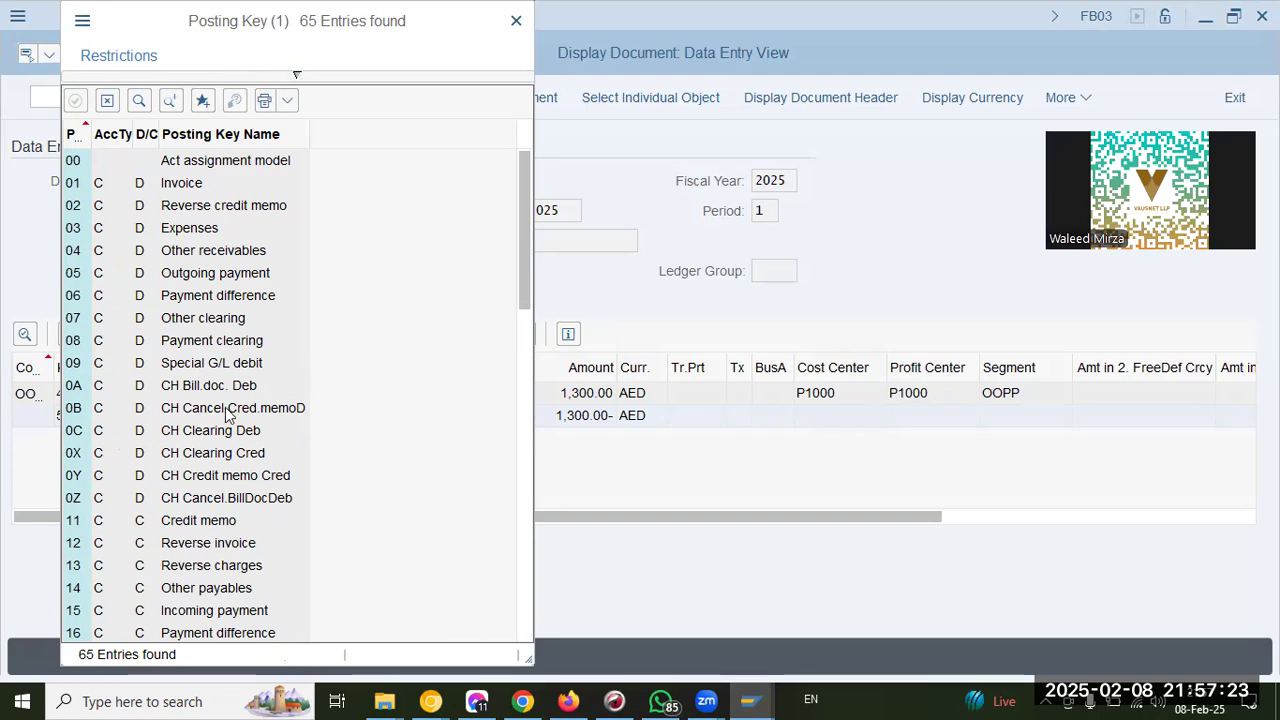
{"action": "scroll", "coordinate": [207, 418], "scroll_direction": "down", "scroll_amount": 10}
{"action": "scroll", "coordinate": [207, 418], "scroll_direction": "down", "scroll_amount": 3}
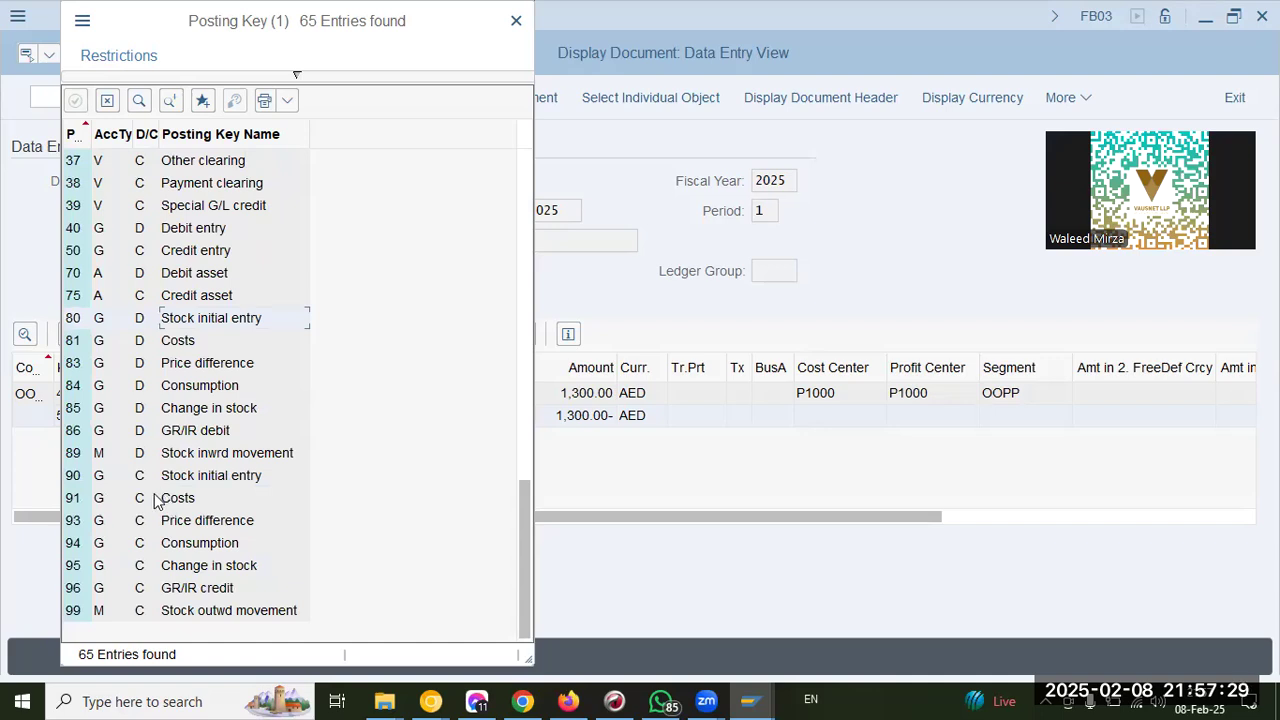
{"action": "left_click", "coordinate": [72, 497]}
{"action": "left_click", "coordinate": [78, 526]}
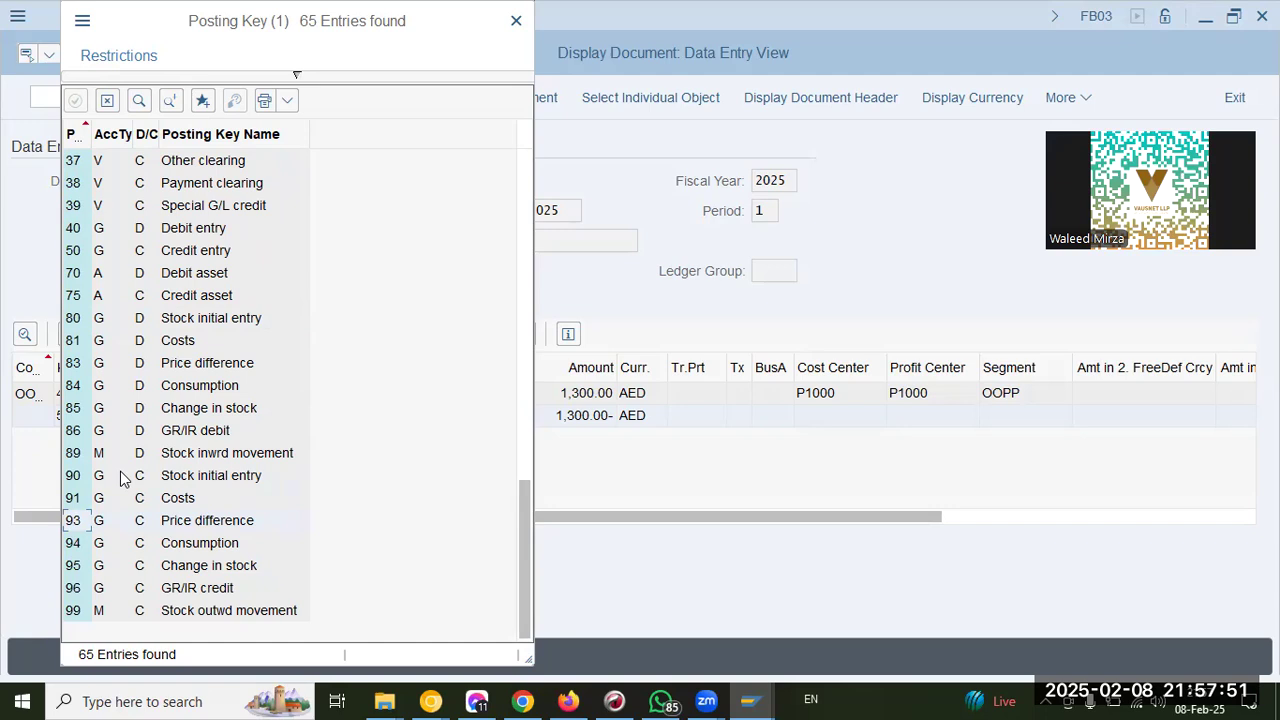
Step: Examine the customer posting keys, including 01 for invoice, 11 for credit memo and 12 for reverse invoice
{"action": "scroll", "coordinate": [120, 478], "scroll_direction": "up", "scroll_amount": 4}
{"action": "scroll", "coordinate": [120, 478], "scroll_direction": "up", "scroll_amount": 11}
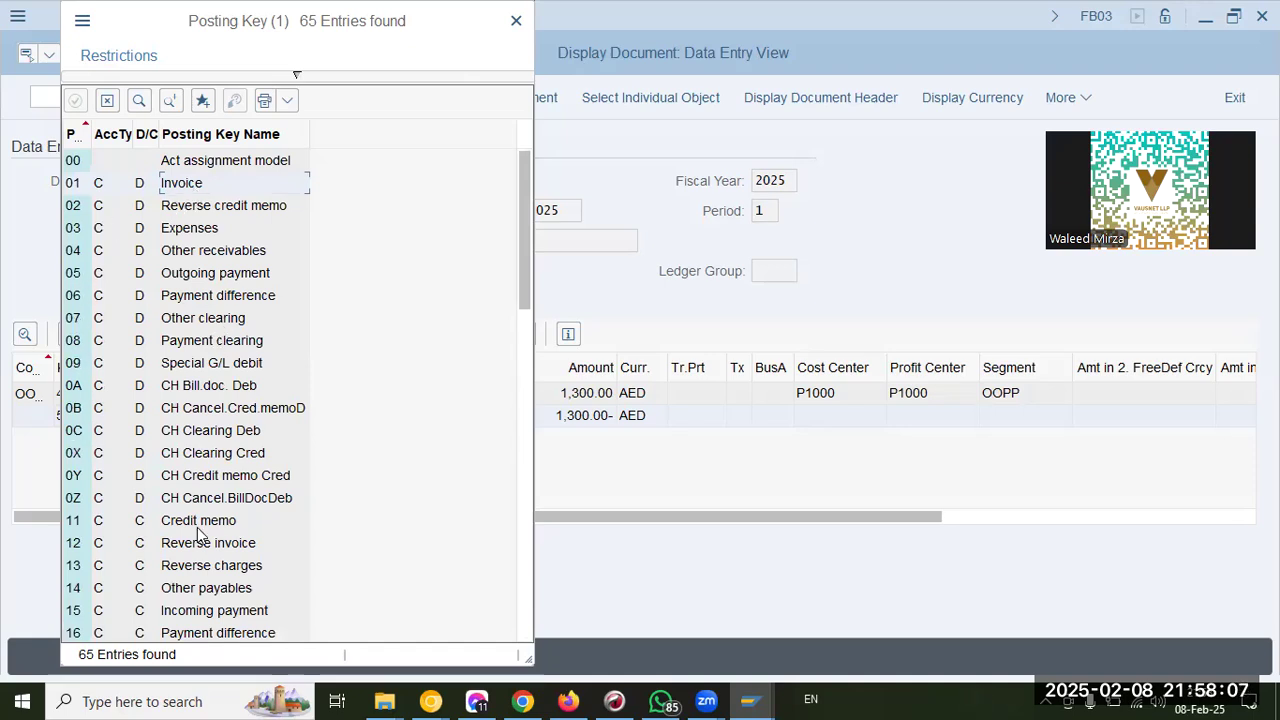
{"action": "left_click", "coordinate": [110, 525]}
{"action": "left_click", "coordinate": [143, 524]}
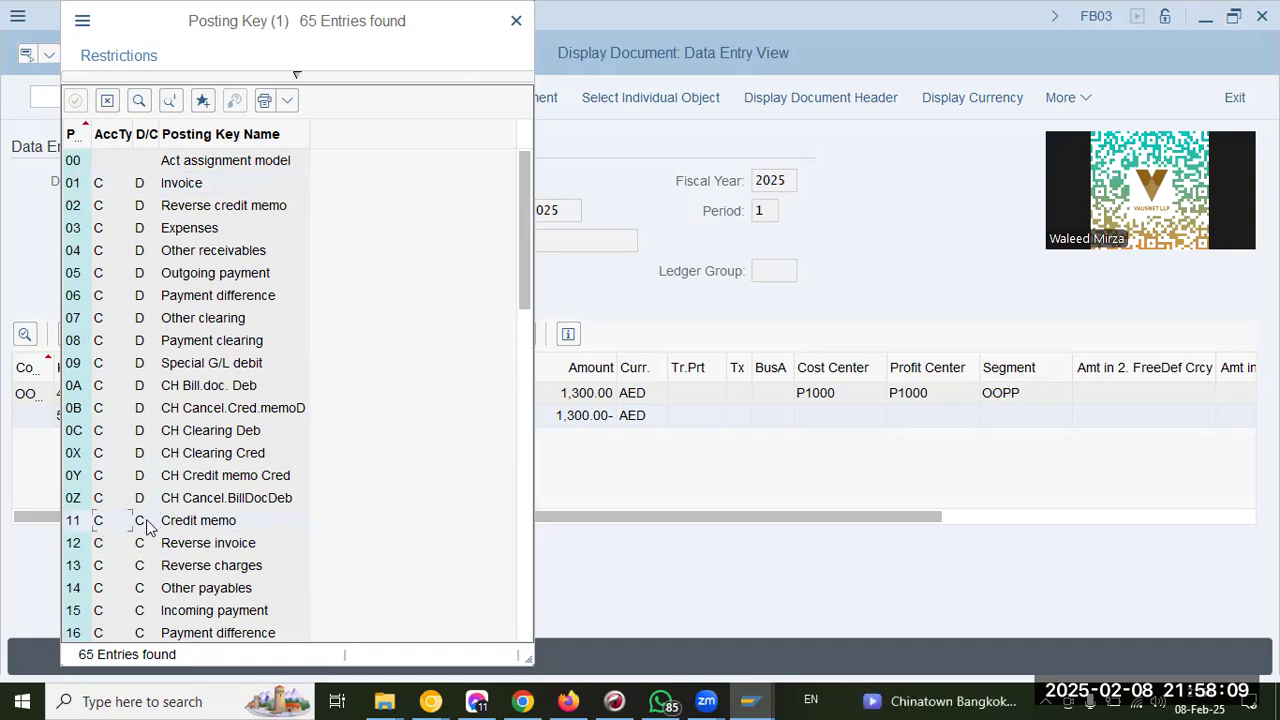
{"action": "scroll", "coordinate": [218, 528], "scroll_direction": "down", "scroll_amount": 3}
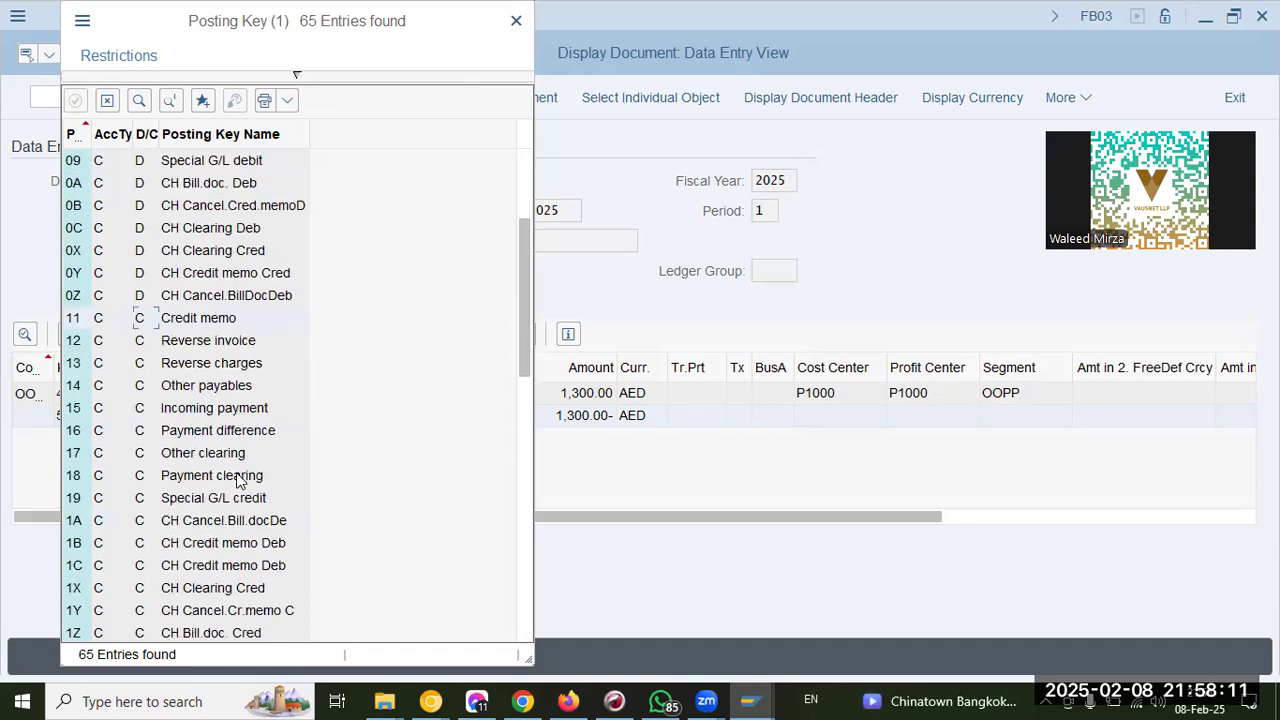
{"action": "left_click", "coordinate": [218, 342]}
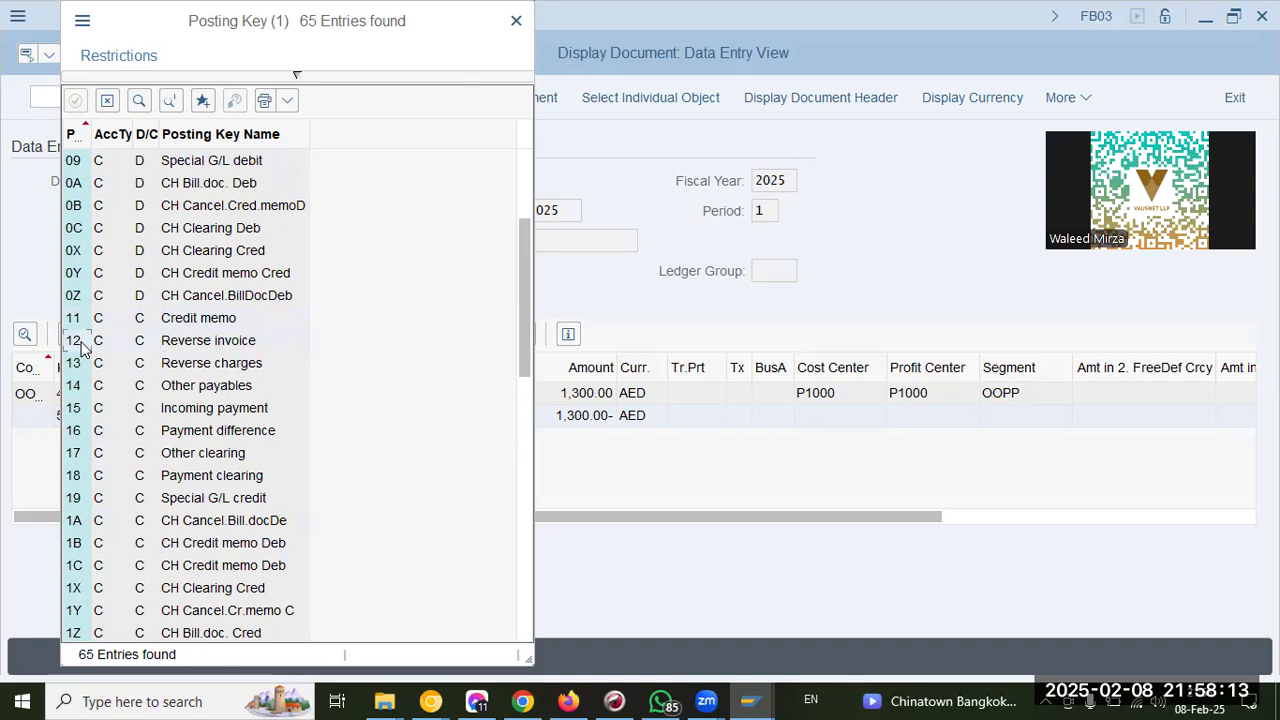
{"action": "left_click", "coordinate": [130, 348]}
Step: Examine the vendor posting keys, checking the account type of 24 and the credit indicator of 31 for invoice
{"action": "scroll", "coordinate": [130, 348], "scroll_direction": "down", "scroll_amount": 6}
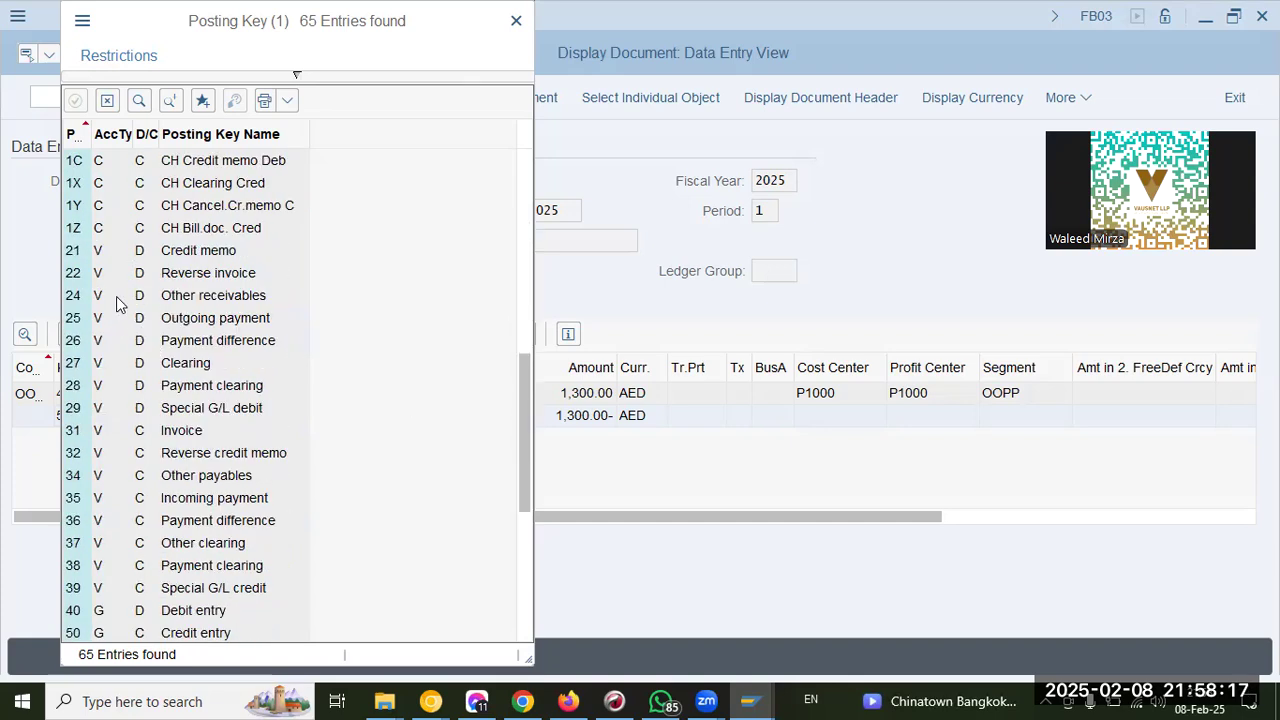
{"action": "left_click", "coordinate": [98, 295]}
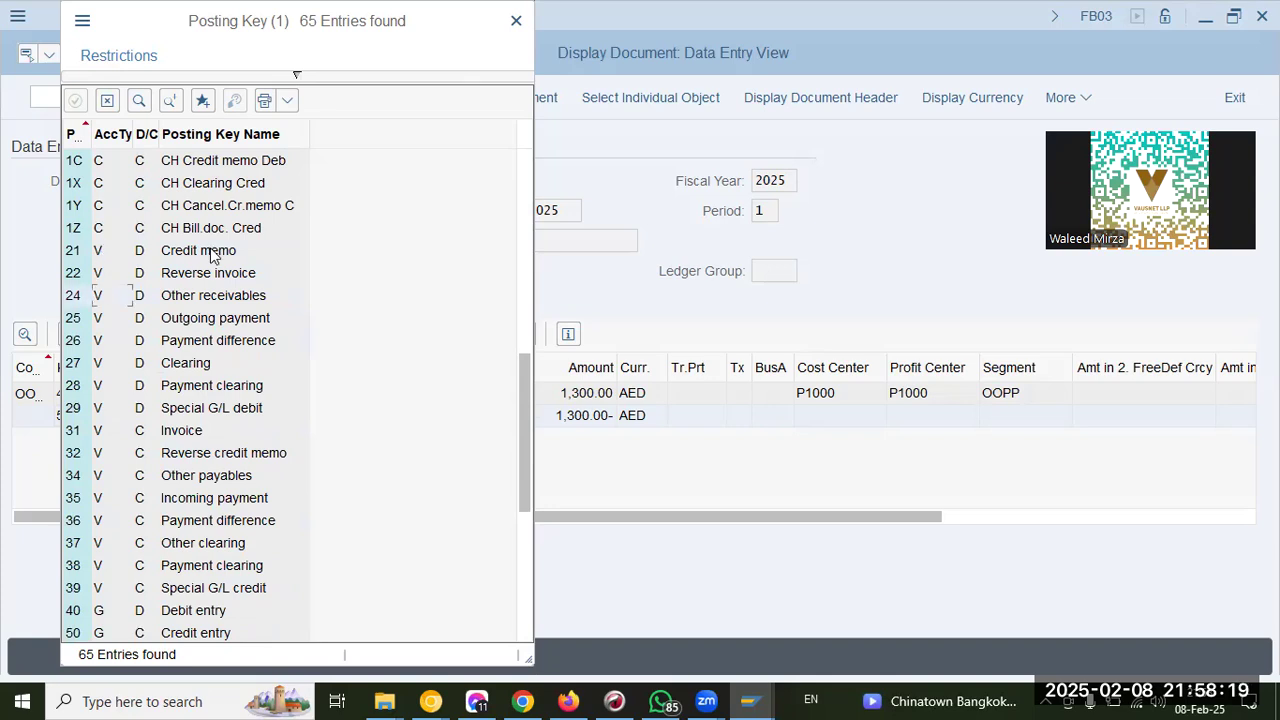
{"action": "left_click", "coordinate": [201, 428]}
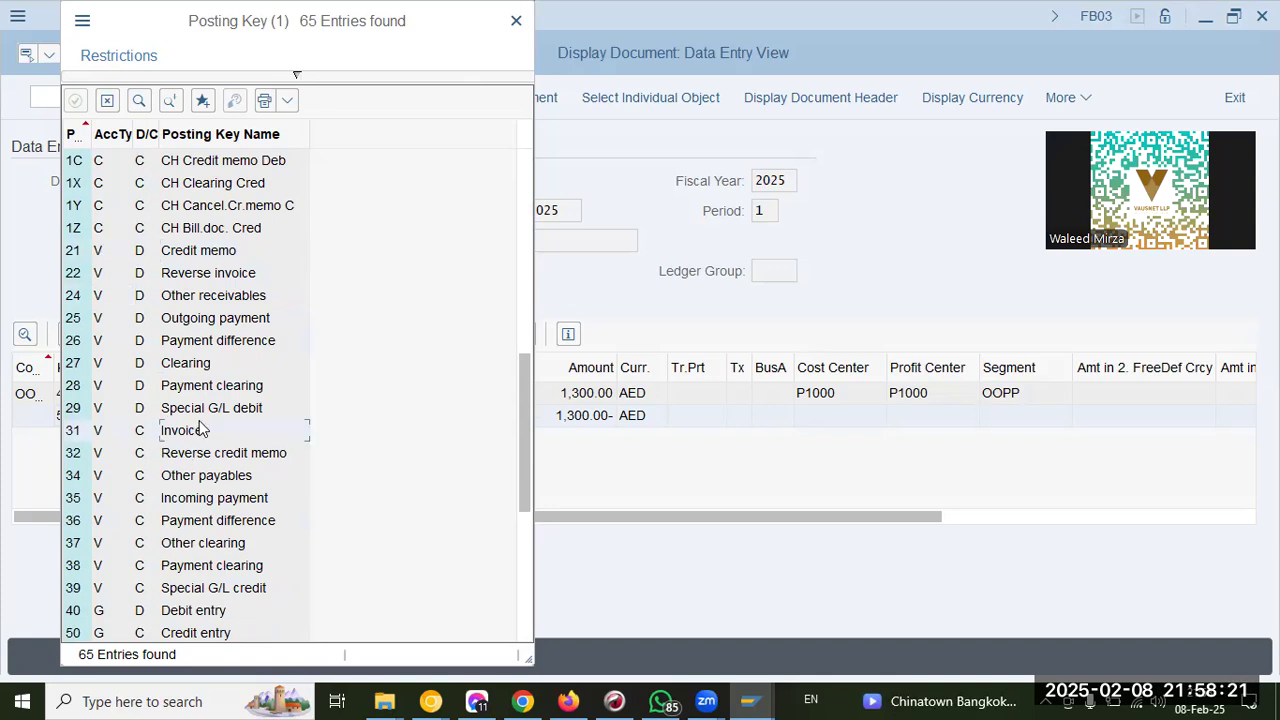
{"action": "left_click", "coordinate": [141, 434]}
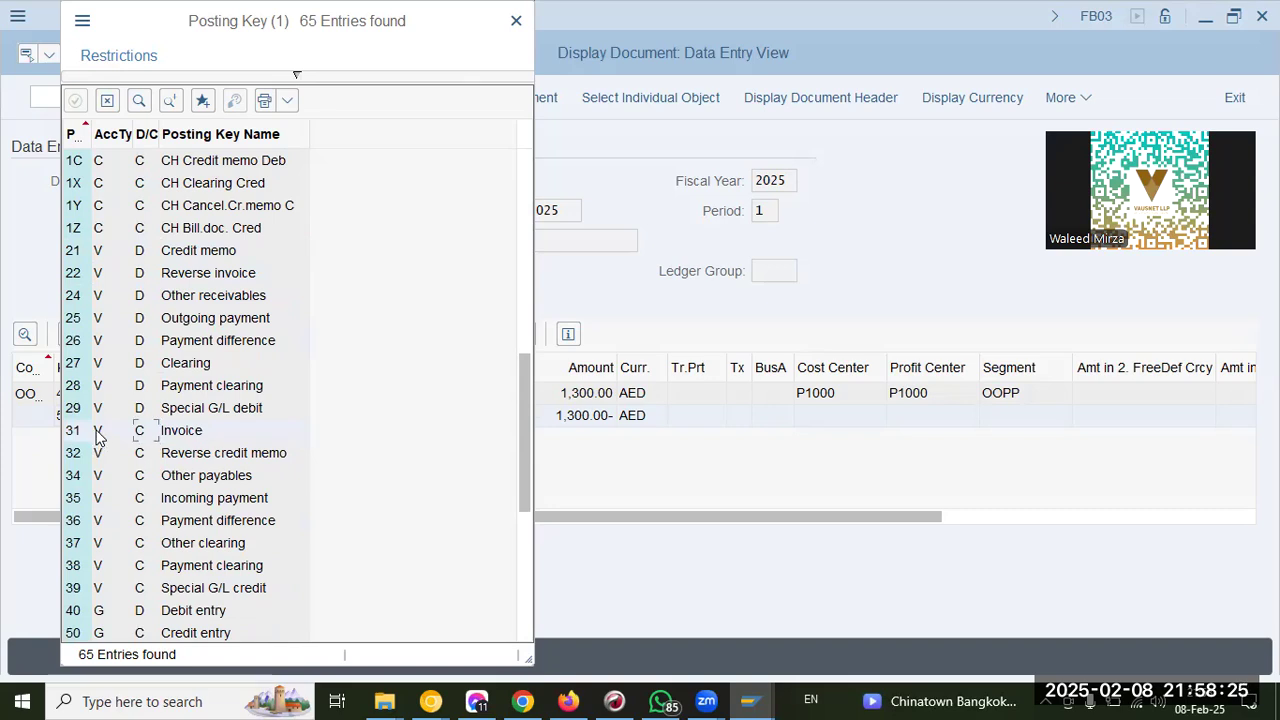
{"action": "left_click", "coordinate": [184, 436]}
{"action": "scroll", "coordinate": [76, 440], "scroll_direction": "up", "scroll_amount": 3}
{"action": "scroll", "coordinate": [76, 440], "scroll_direction": "down", "scroll_amount": 2}
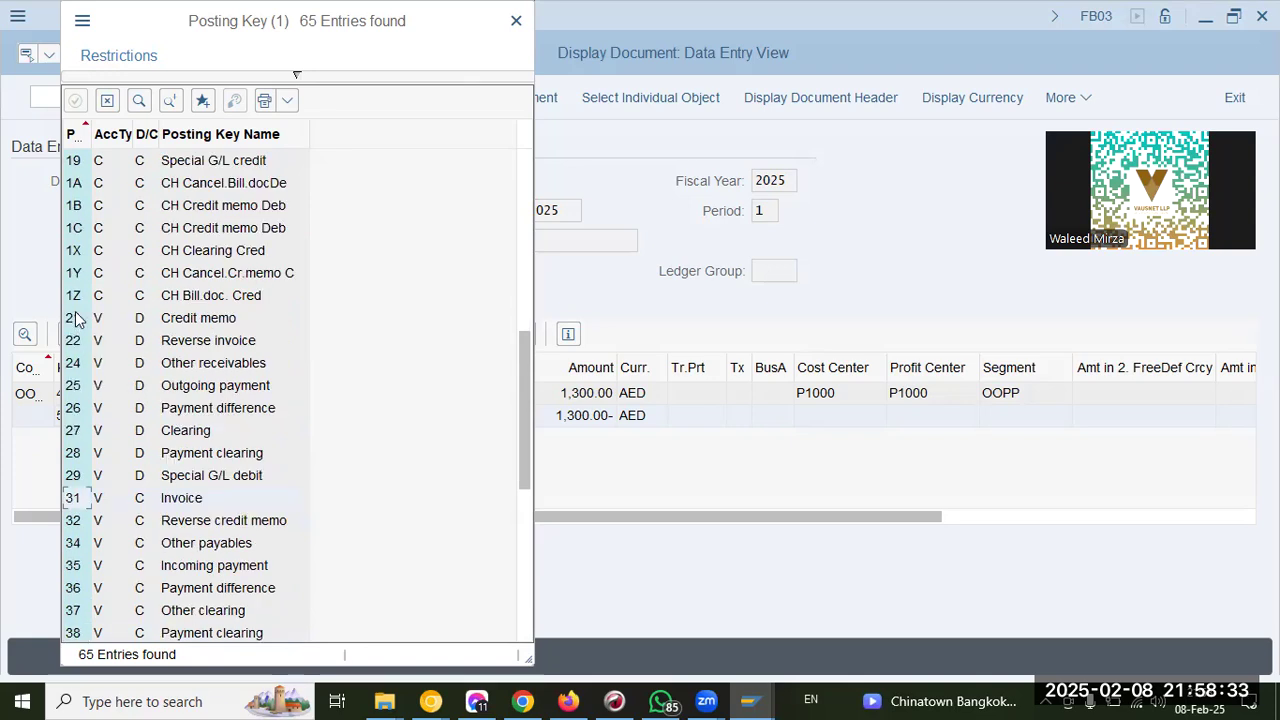
Step: Examine the vendor debit keys 21, 22, 25 and 27, and close the posting key list
{"action": "left_click", "coordinate": [215, 322]}
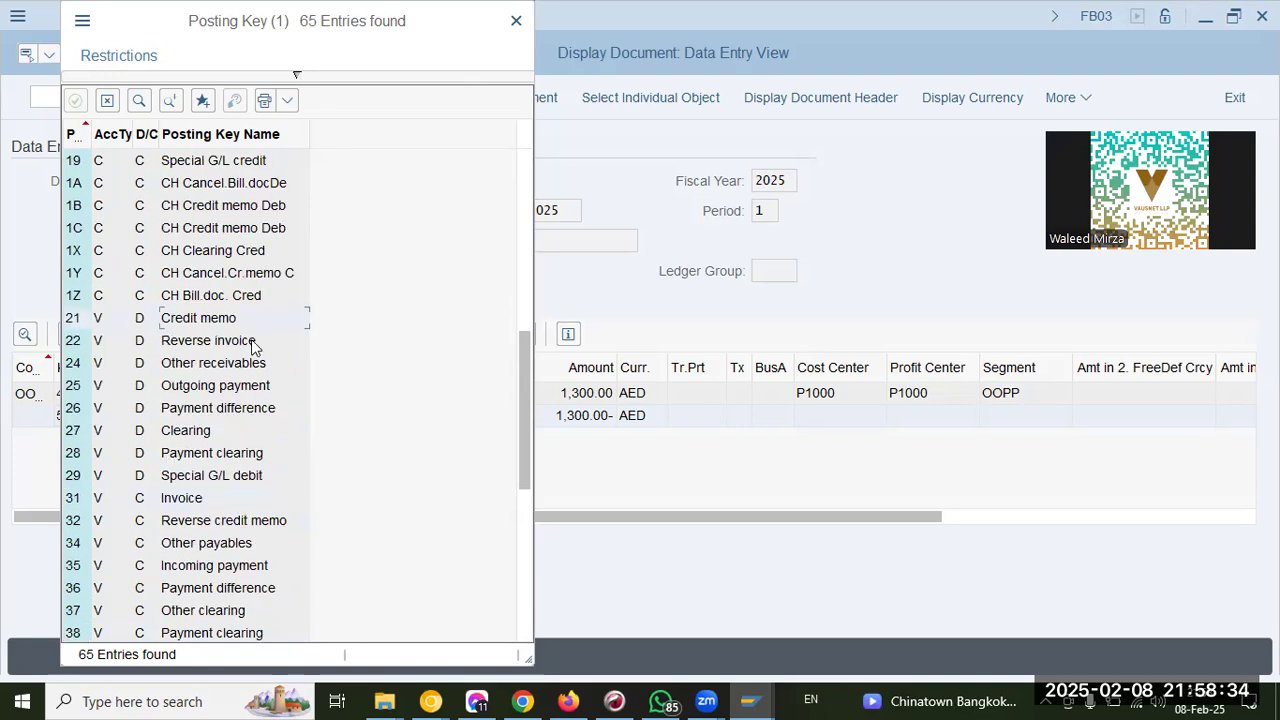
{"action": "left_click", "coordinate": [76, 340]}
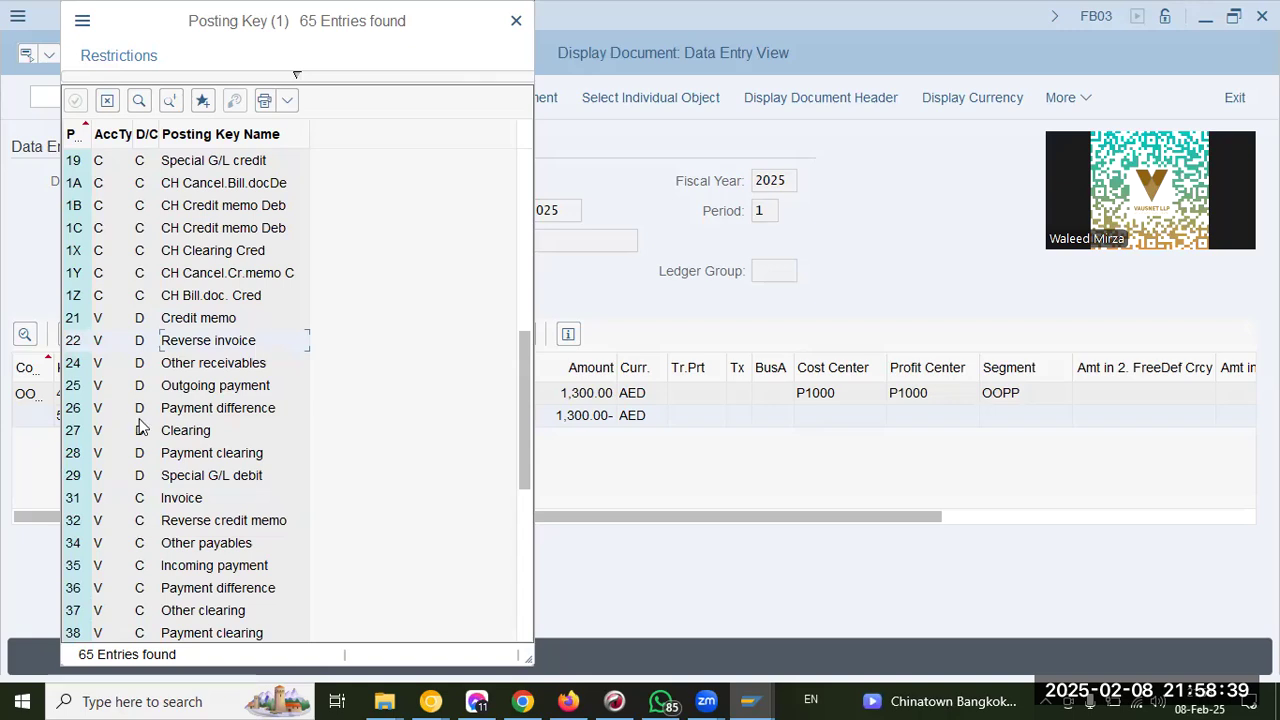
{"action": "left_click", "coordinate": [221, 392]}
{"action": "left_click", "coordinate": [78, 430]}
{"action": "scroll", "coordinate": [213, 405], "scroll_direction": "down", "scroll_amount": 6}
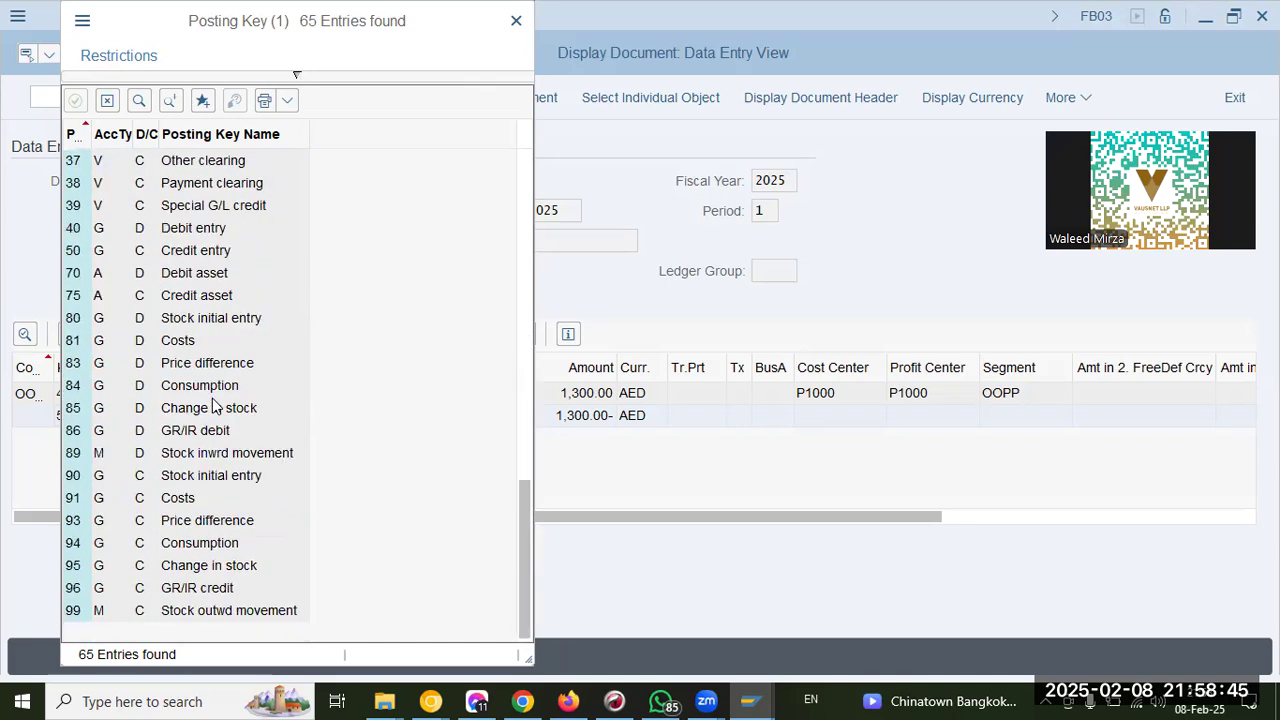
{"action": "left_click", "coordinate": [107, 101]}
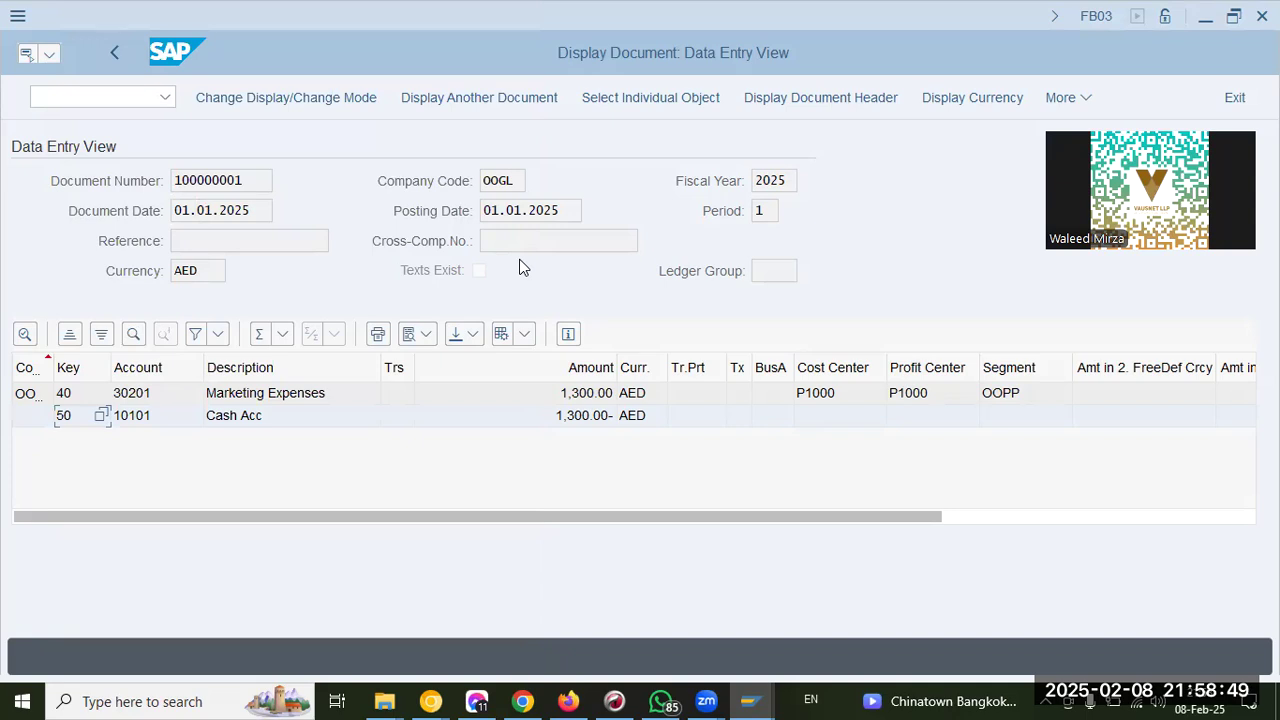
Step: Examine the cost center, profit center and segment of the marketing expense and cash lines, including the remaining columns up to Order
{"action": "left_click", "coordinate": [315, 396]}
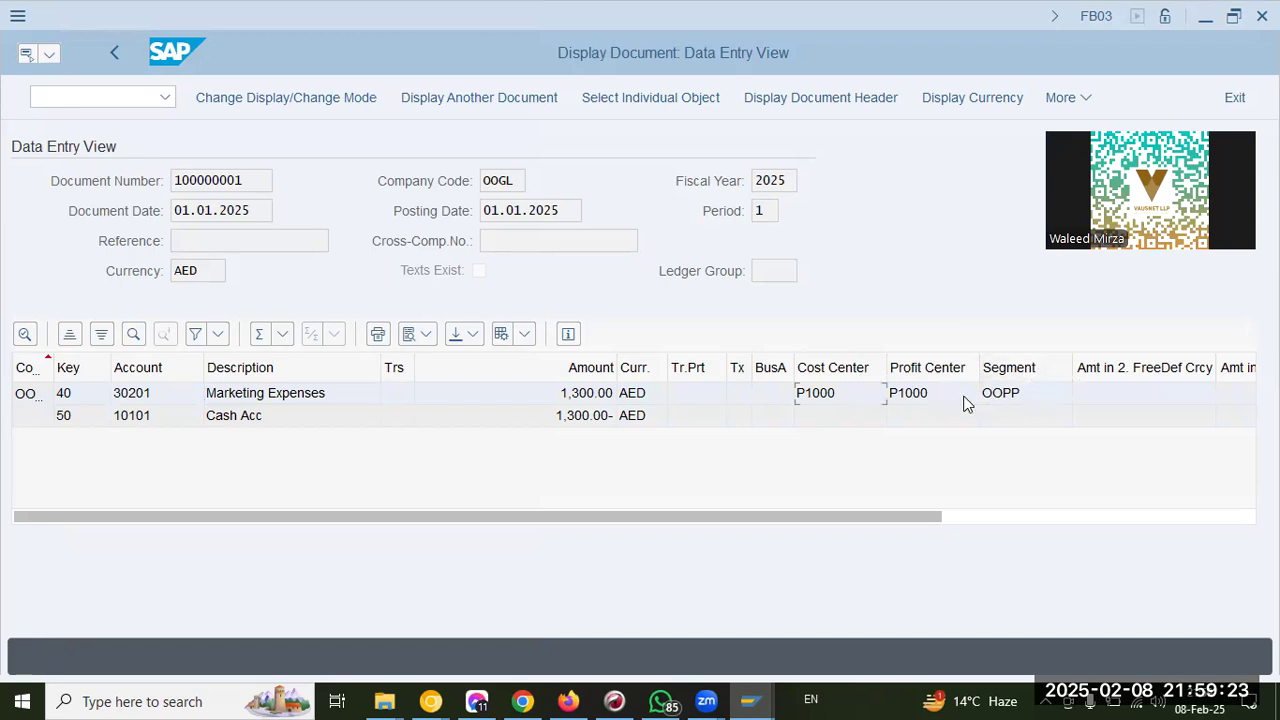
{"action": "left_click", "coordinate": [964, 520]}
{"action": "left_click", "coordinate": [802, 421]}
{"action": "left_click", "coordinate": [922, 414]}
{"action": "left_click", "coordinate": [1031, 420]}
{"action": "left_click", "coordinate": [812, 398]}
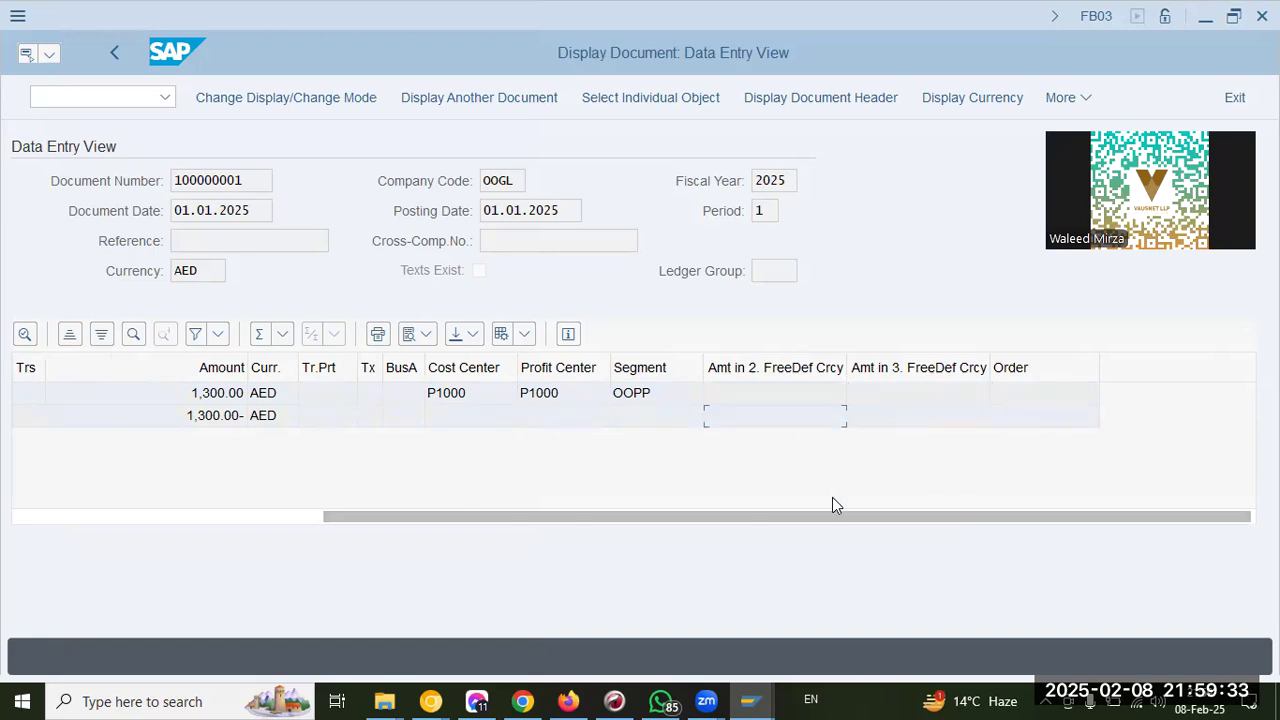
{"action": "left_click_drag", "start_coordinate": [832, 517], "coordinate": [420, 517]}
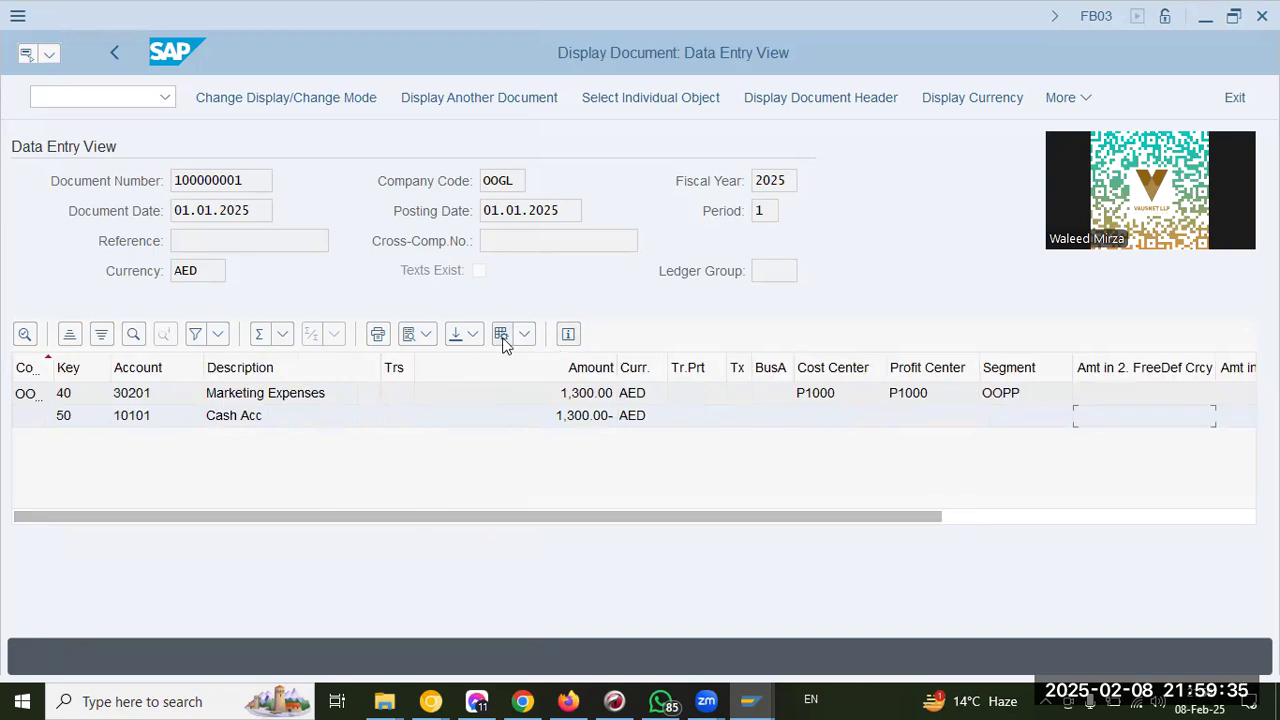
Step: Open the line item layout for changing and remove the Amt in 2. FreeDef Crcy and Amt in 3. FreeDef Crcy columns
{"action": "left_click", "coordinate": [521, 341]}
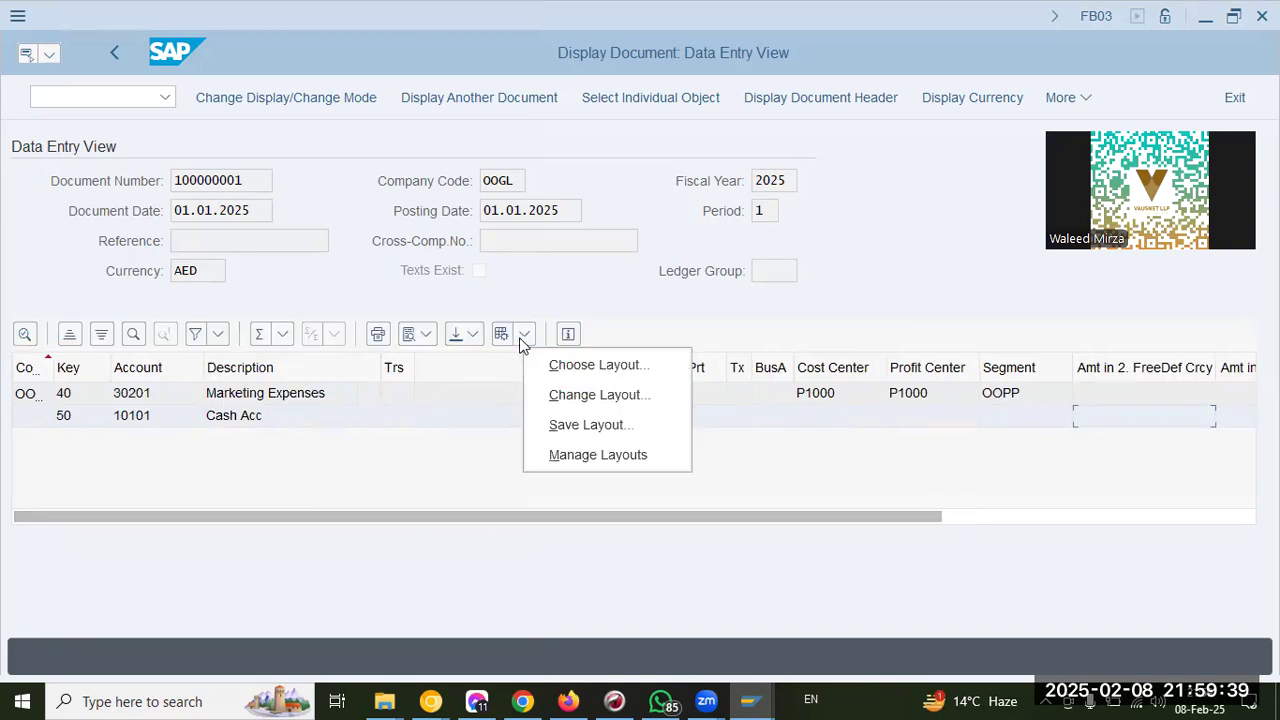
{"action": "left_click", "coordinate": [578, 395]}
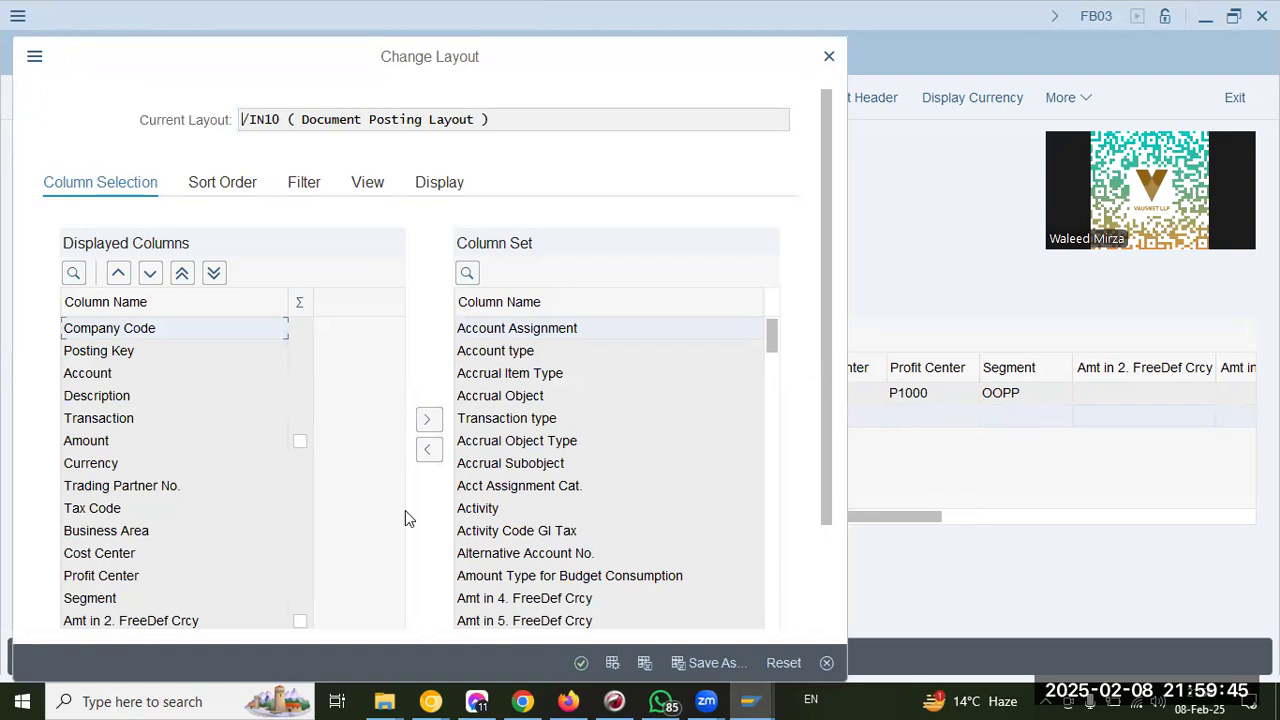
{"action": "scroll", "coordinate": [405, 510], "scroll_direction": "down", "scroll_amount": 2}
{"action": "left_click", "coordinate": [118, 524]}
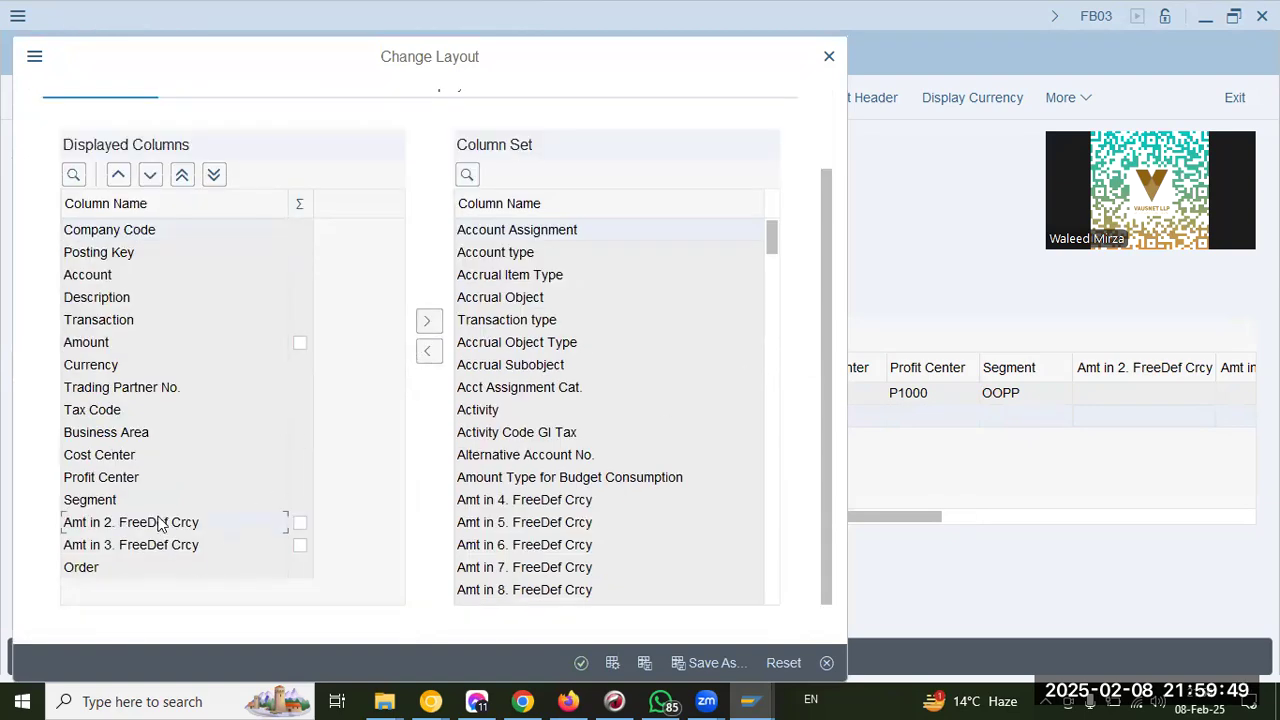
{"action": "left_click", "coordinate": [432, 321]}
{"action": "left_click", "coordinate": [428, 380]}
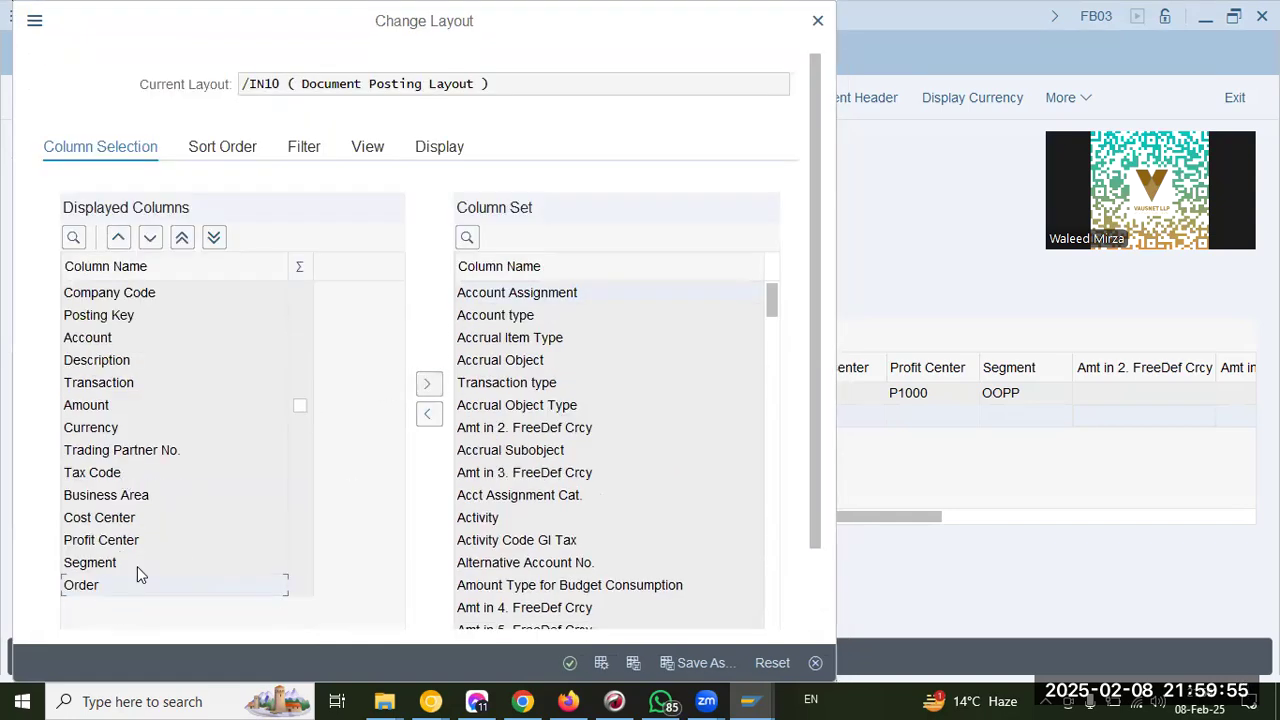
Step: Remove the Order, Trading Partner No. and Business Area columns from the displayed columns
{"action": "left_click", "coordinate": [428, 383]}
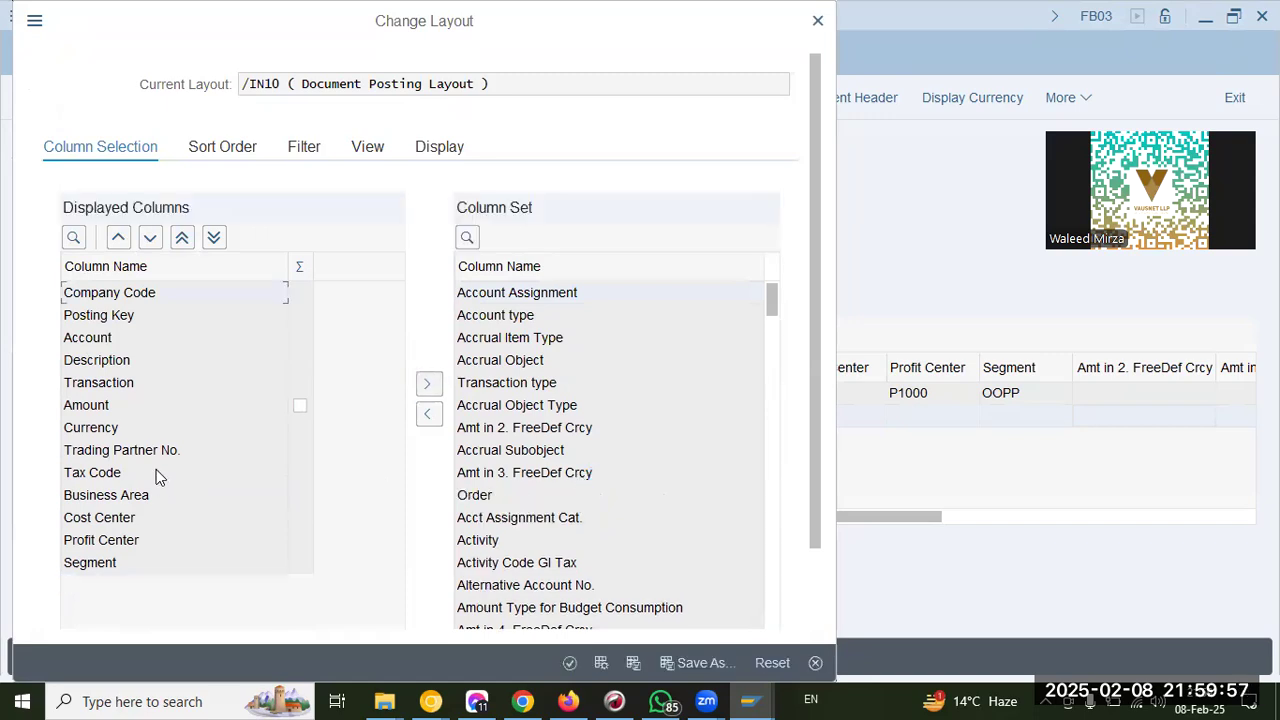
{"action": "left_click", "coordinate": [427, 384]}
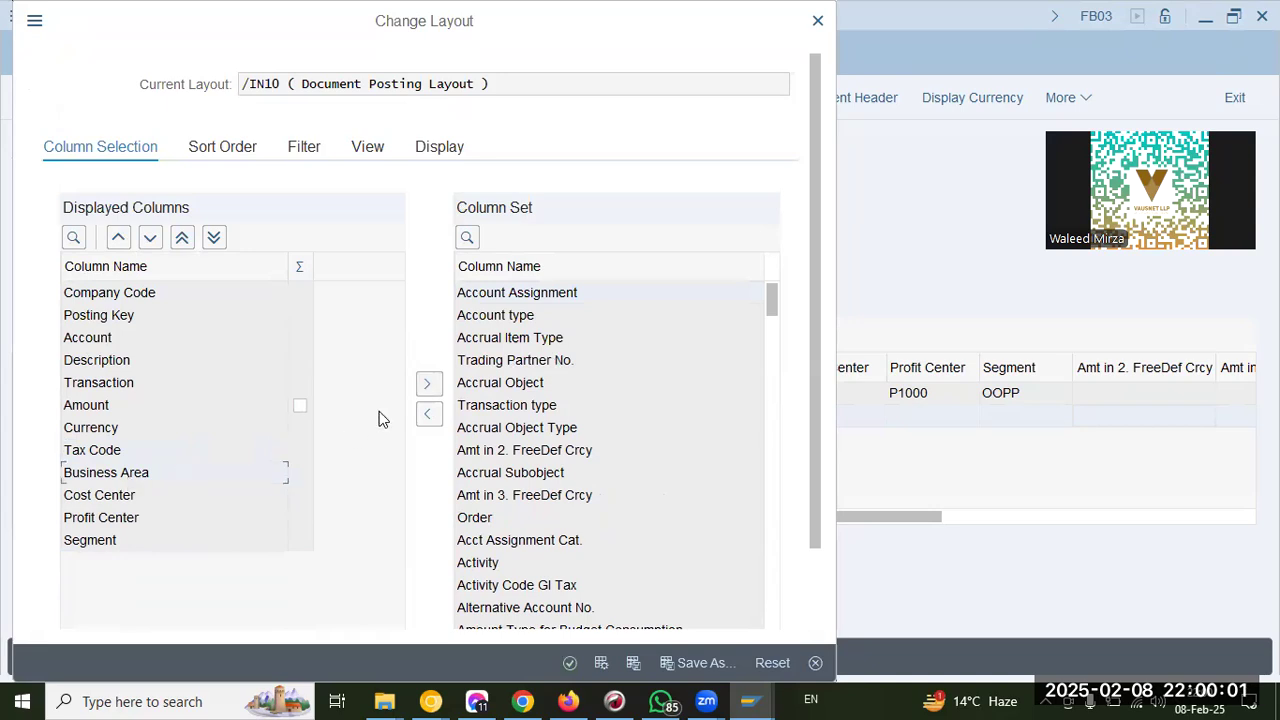
{"action": "left_click", "coordinate": [427, 384]}
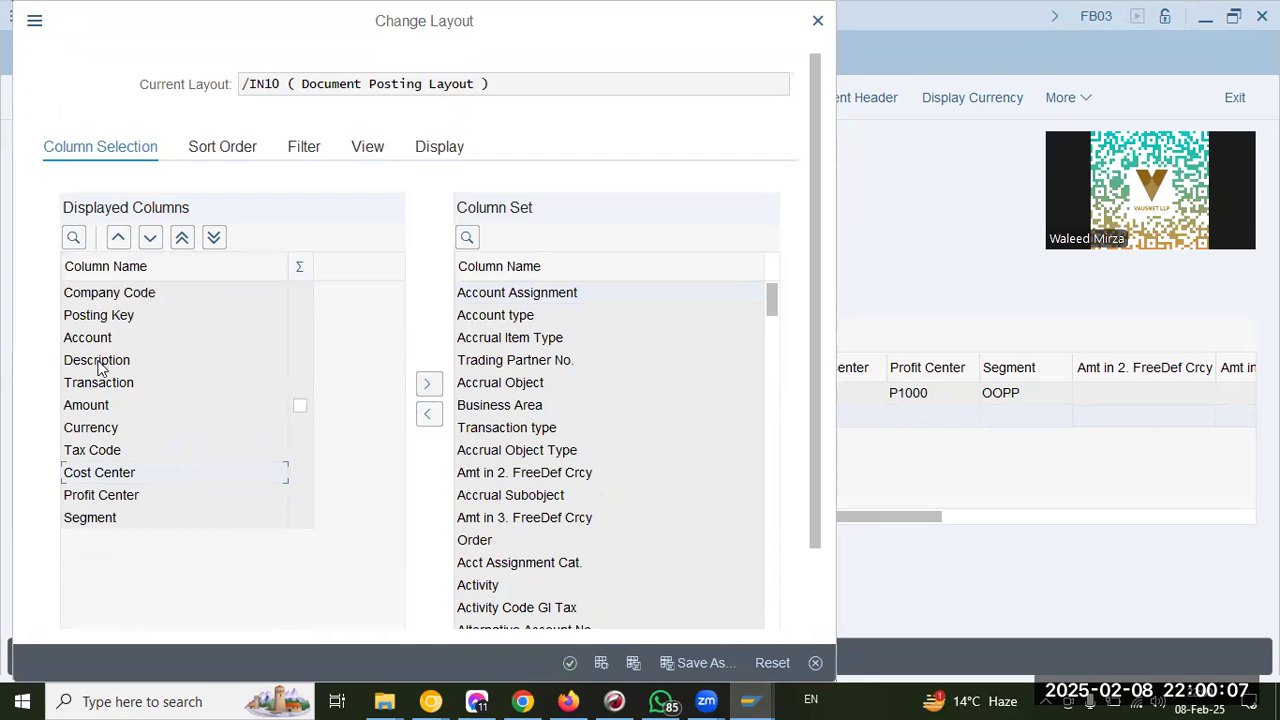
Step: Find Assignment in the column set and add it to the displayed columns directly before Transaction
{"action": "left_click", "coordinate": [98, 413]}
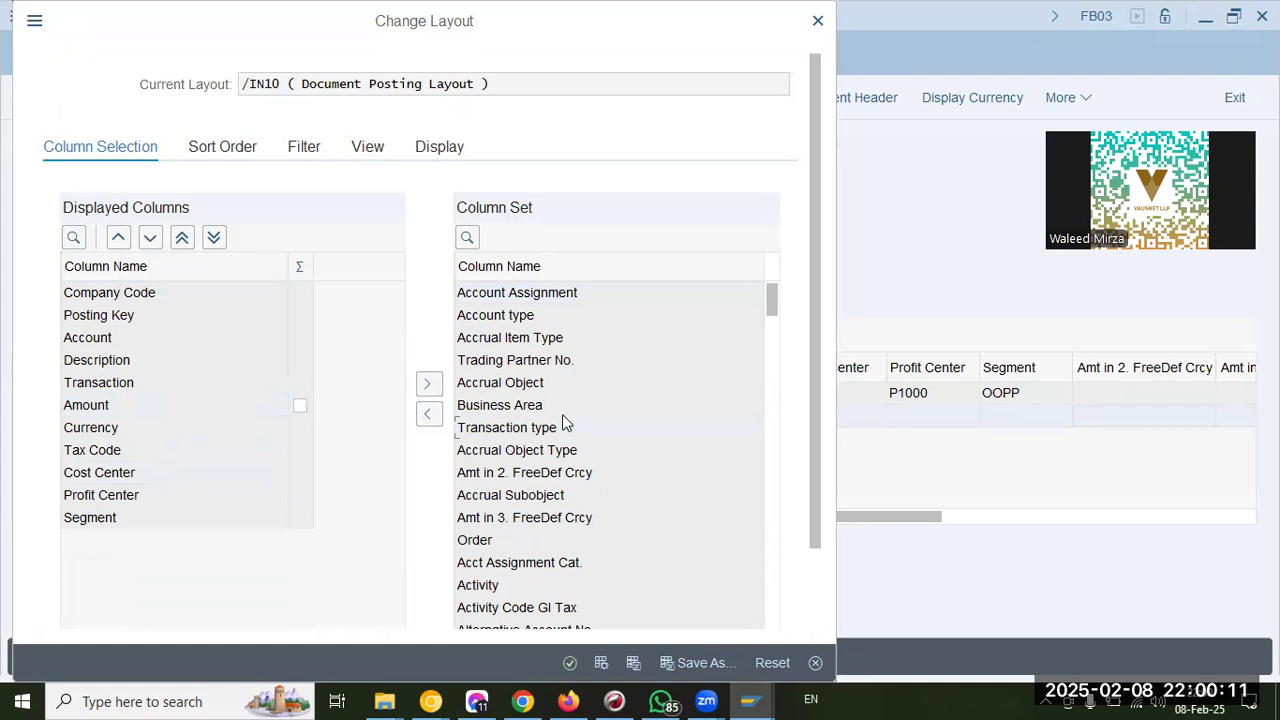
{"action": "scroll", "coordinate": [563, 420], "scroll_direction": "down", "scroll_amount": 2}
{"action": "scroll", "coordinate": [563, 424], "scroll_direction": "up", "scroll_amount": 2}
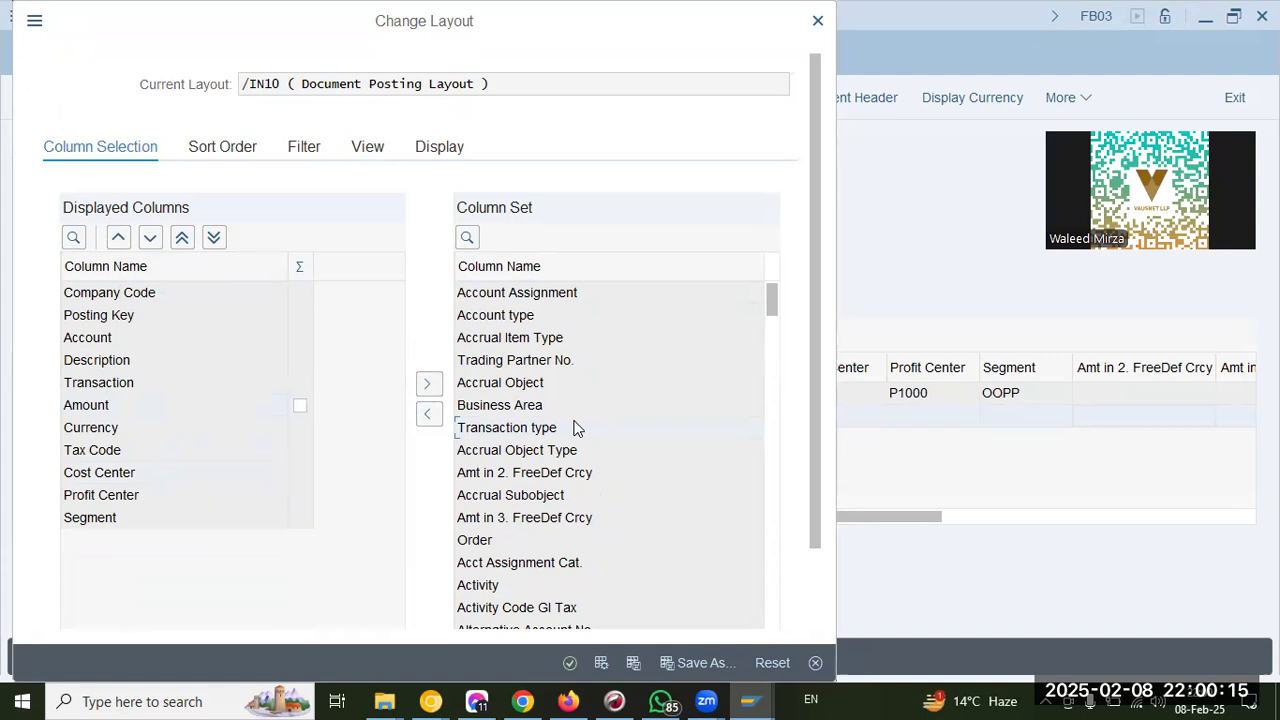
{"action": "scroll", "coordinate": [575, 428], "scroll_direction": "down", "scroll_amount": 6}
{"action": "left_click", "coordinate": [512, 428]}
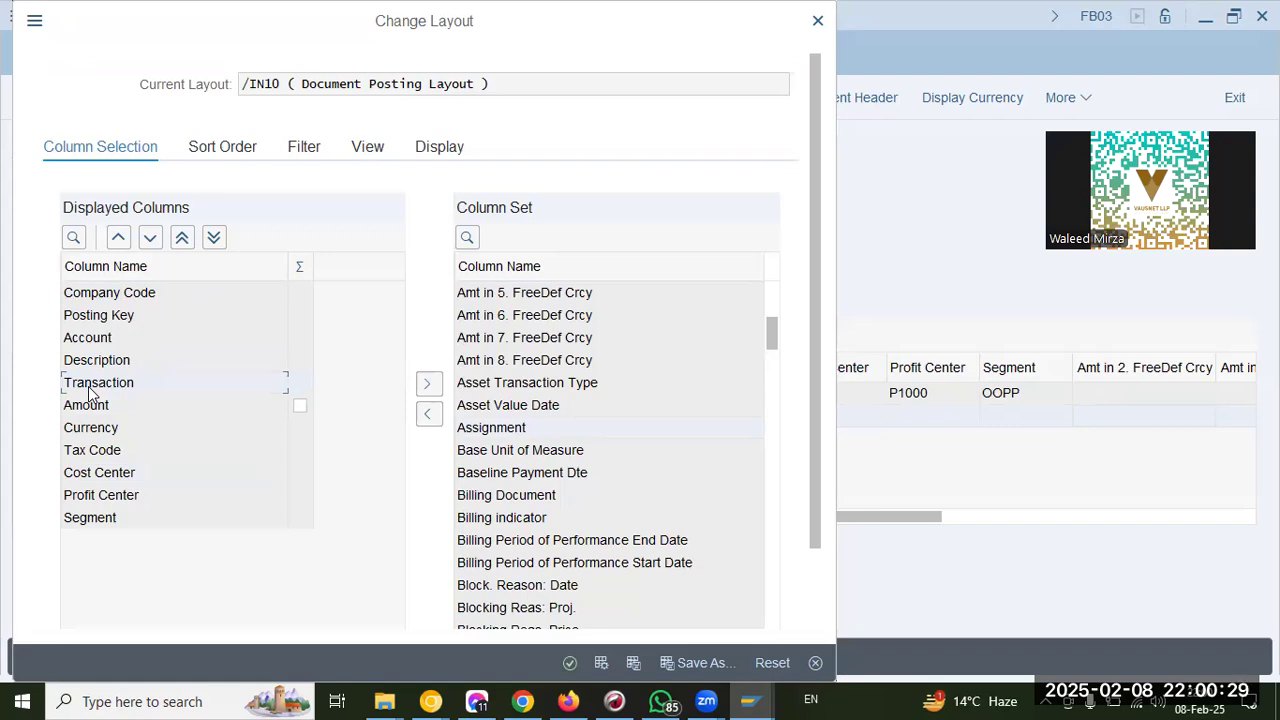
{"action": "left_click", "coordinate": [432, 418]}
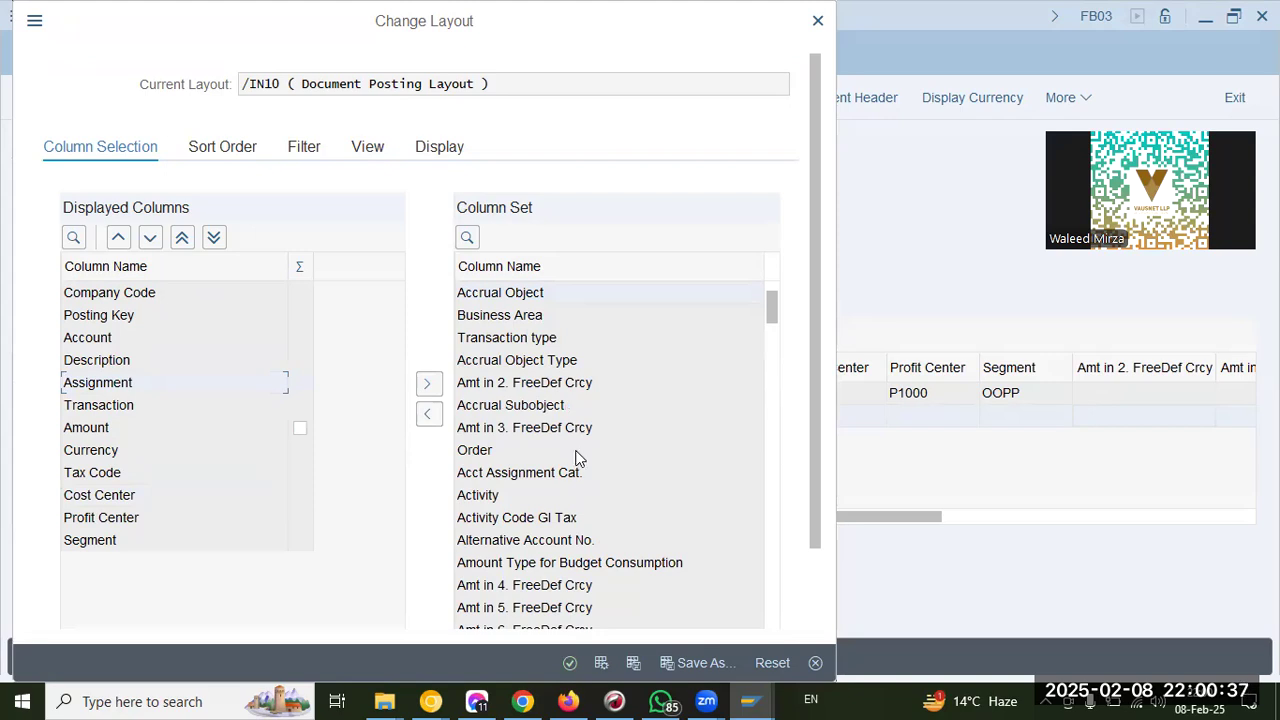
Step: Look through the remaining fields of the column set, from Accrual Object to the withholding tax fields, for further useful columns
{"action": "scroll", "coordinate": [575, 457], "scroll_direction": "down", "scroll_amount": 7}
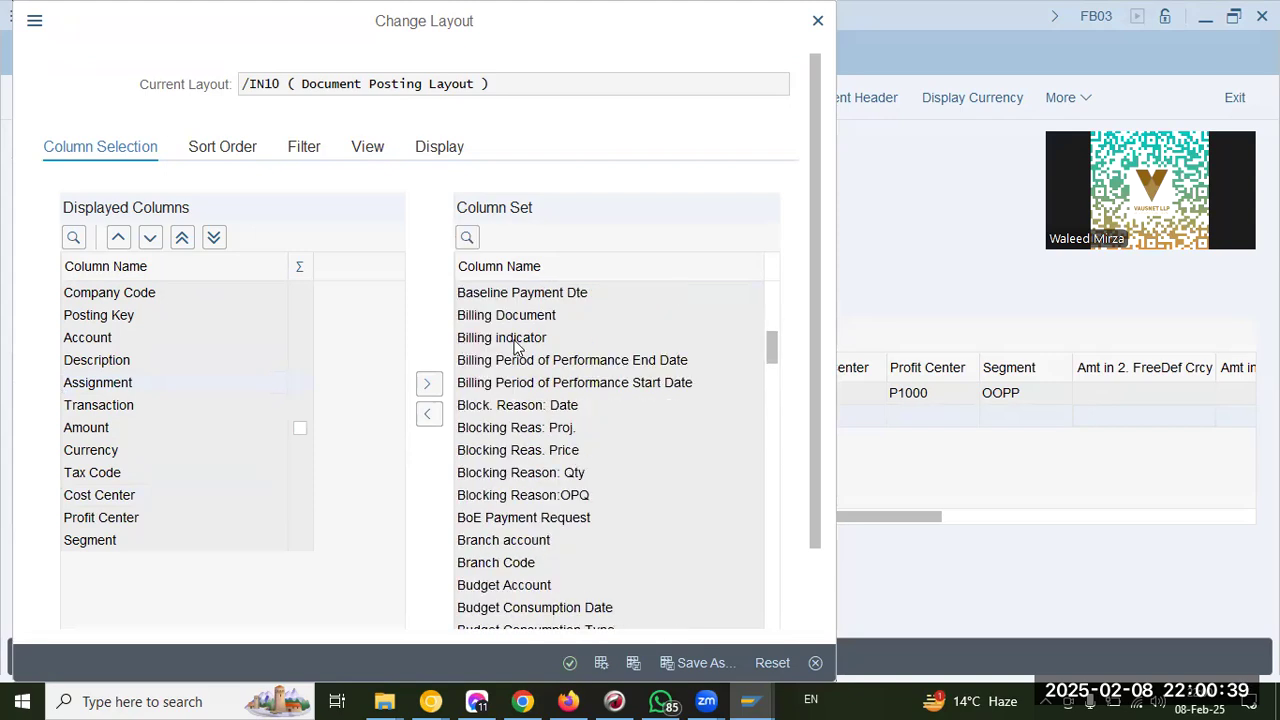
{"action": "scroll", "coordinate": [526, 491], "scroll_direction": "down", "scroll_amount": 6}
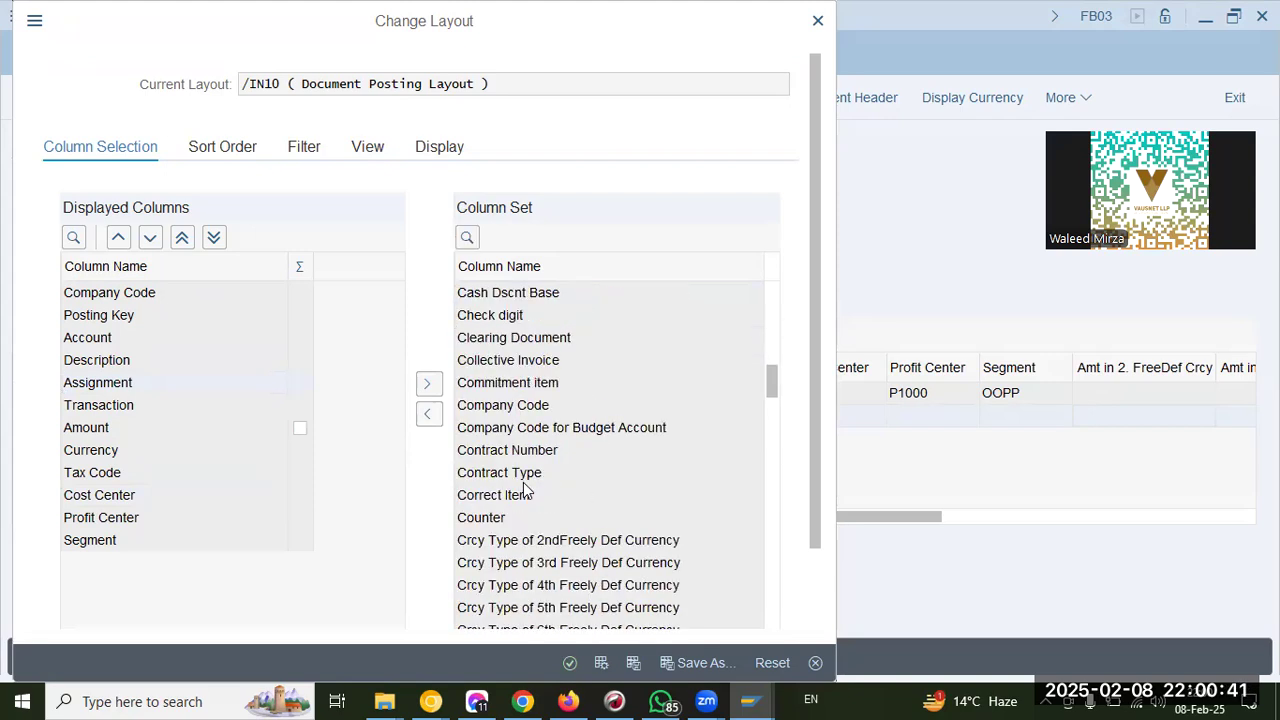
{"action": "scroll", "coordinate": [526, 490], "scroll_direction": "down", "scroll_amount": 4}
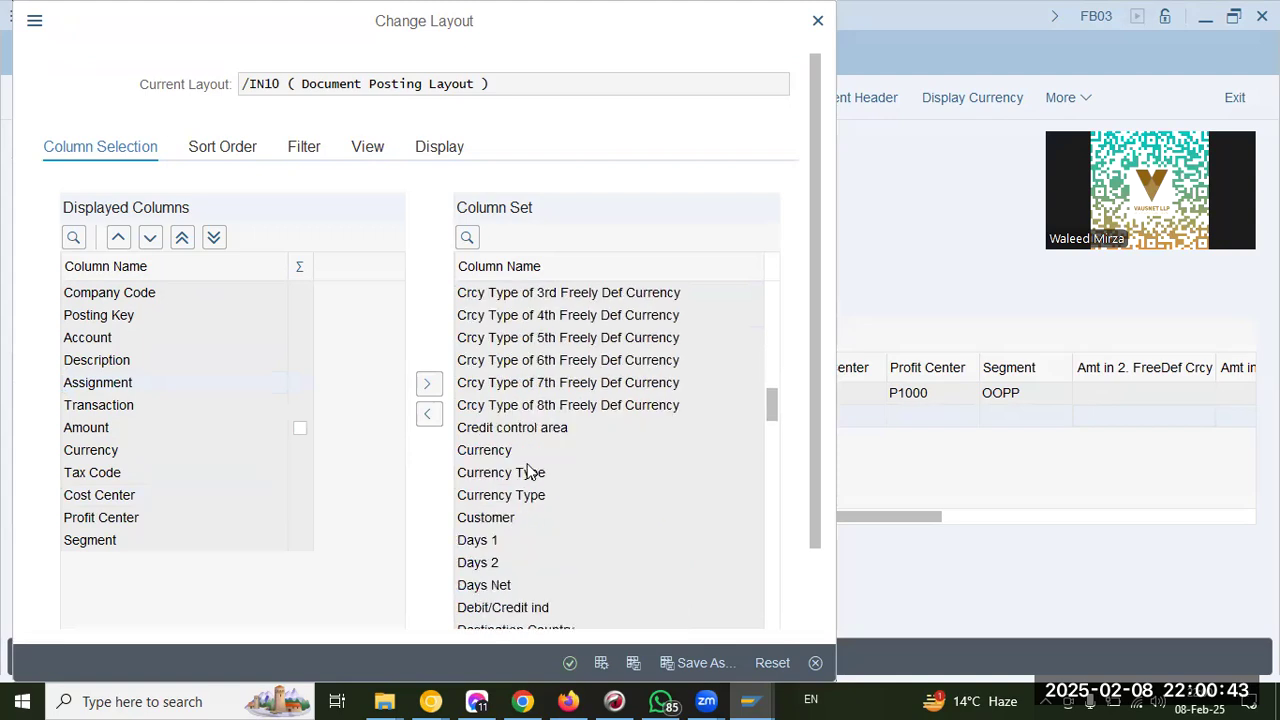
{"action": "left_click", "coordinate": [506, 451]}
{"action": "scroll", "coordinate": [626, 457], "scroll_direction": "down", "scroll_amount": 5}
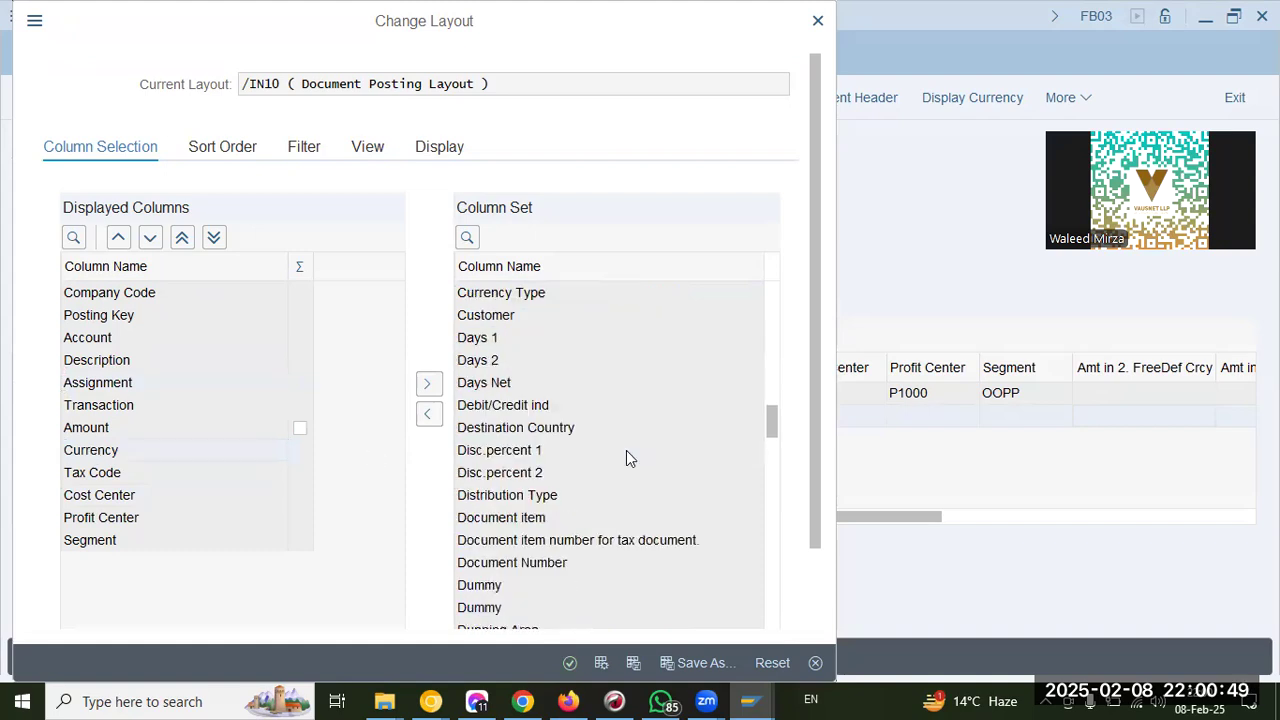
{"action": "scroll", "coordinate": [626, 450], "scroll_direction": "down", "scroll_amount": 1}
{"action": "scroll", "coordinate": [523, 426], "scroll_direction": "down", "scroll_amount": 3}
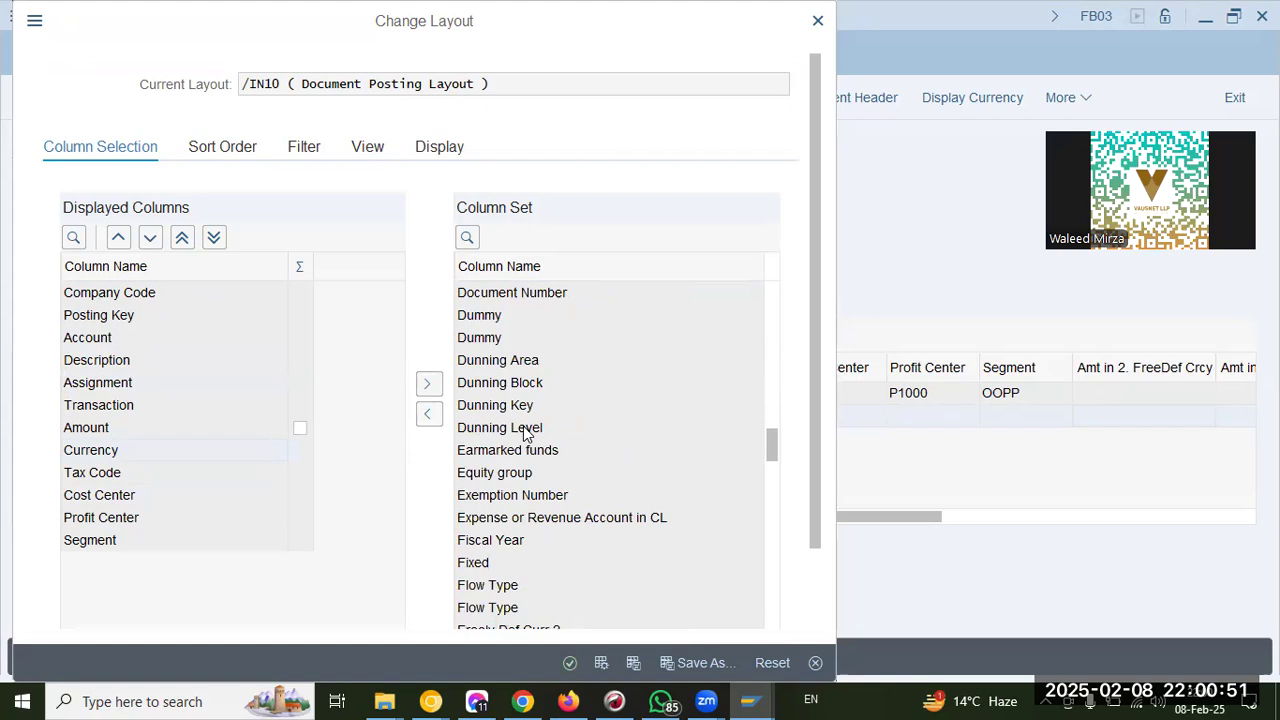
{"action": "scroll", "coordinate": [523, 426], "scroll_direction": "down", "scroll_amount": 7}
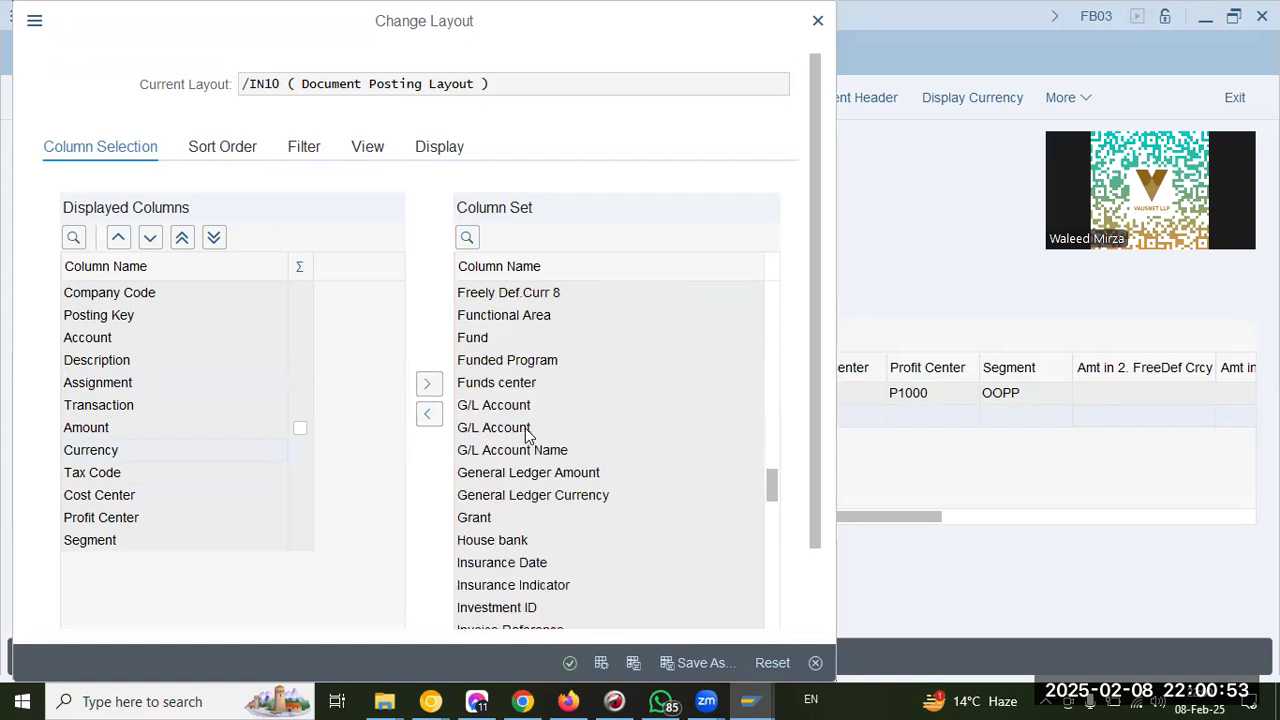
{"action": "scroll", "coordinate": [527, 436], "scroll_direction": "down", "scroll_amount": 7}
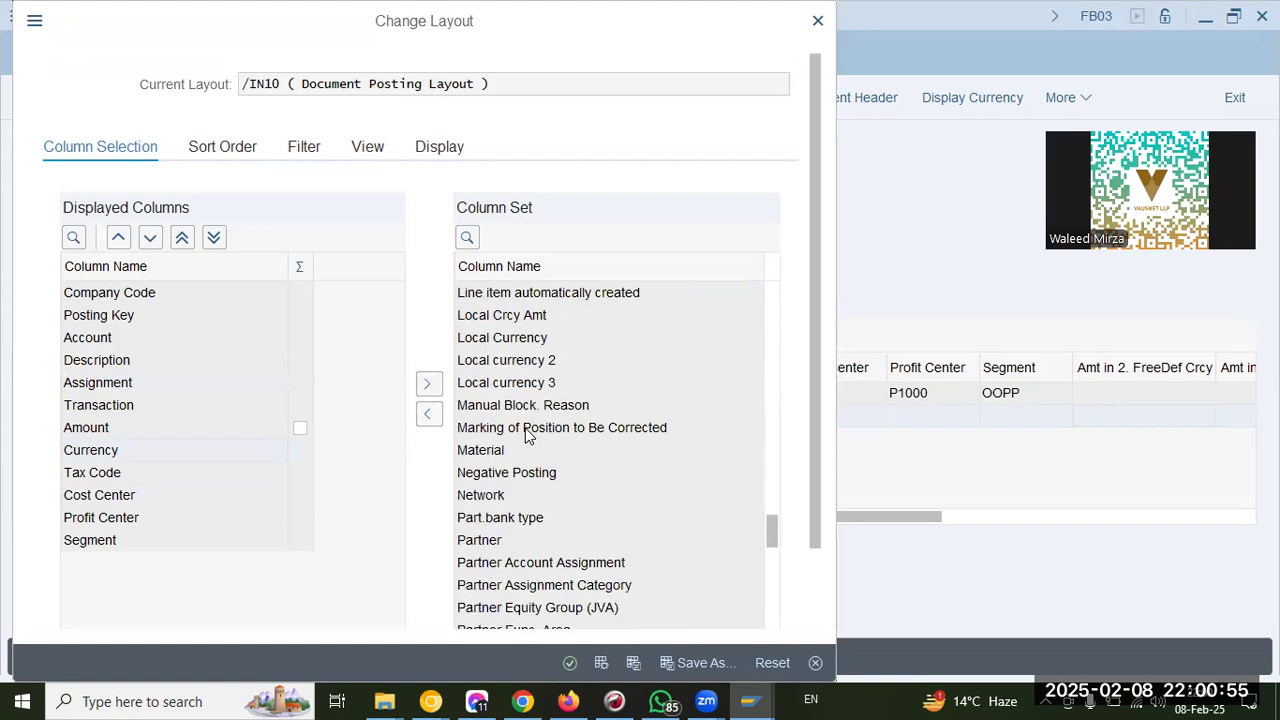
{"action": "scroll", "coordinate": [530, 442], "scroll_direction": "down", "scroll_amount": 3}
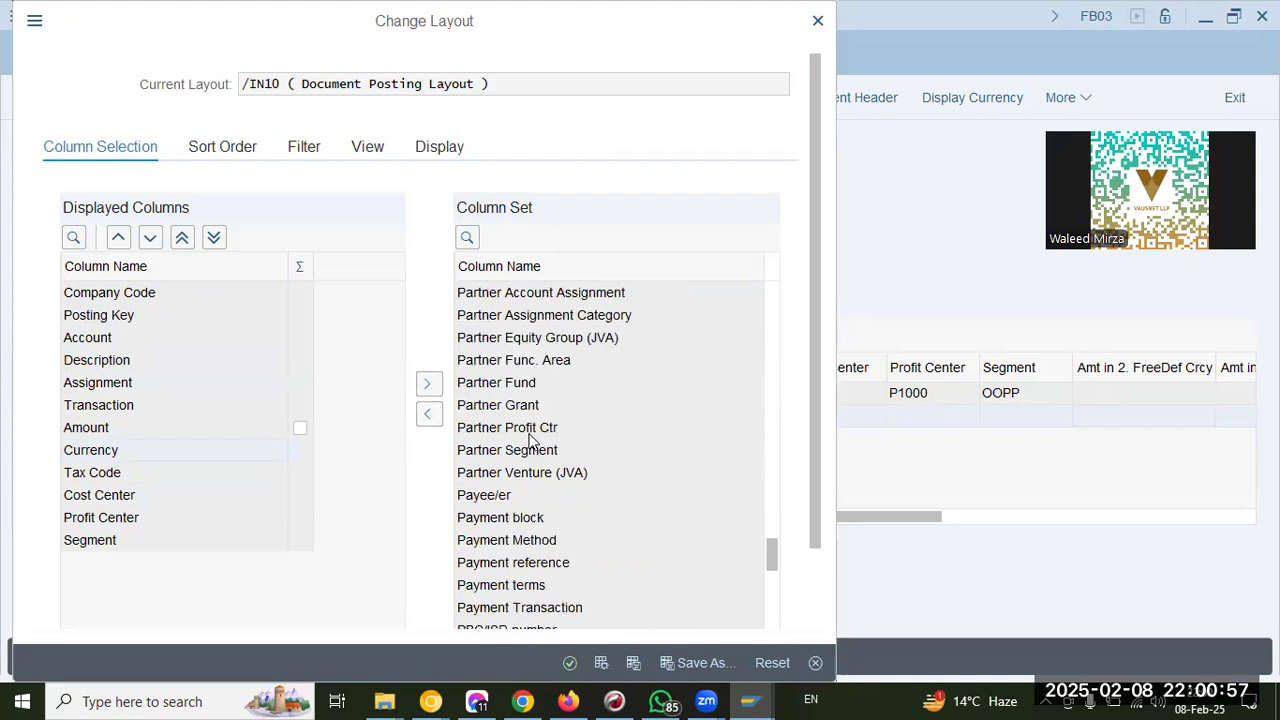
{"action": "scroll", "coordinate": [530, 440], "scroll_direction": "down", "scroll_amount": 14}
{"action": "scroll", "coordinate": [585, 448], "scroll_direction": "down", "scroll_amount": 2}
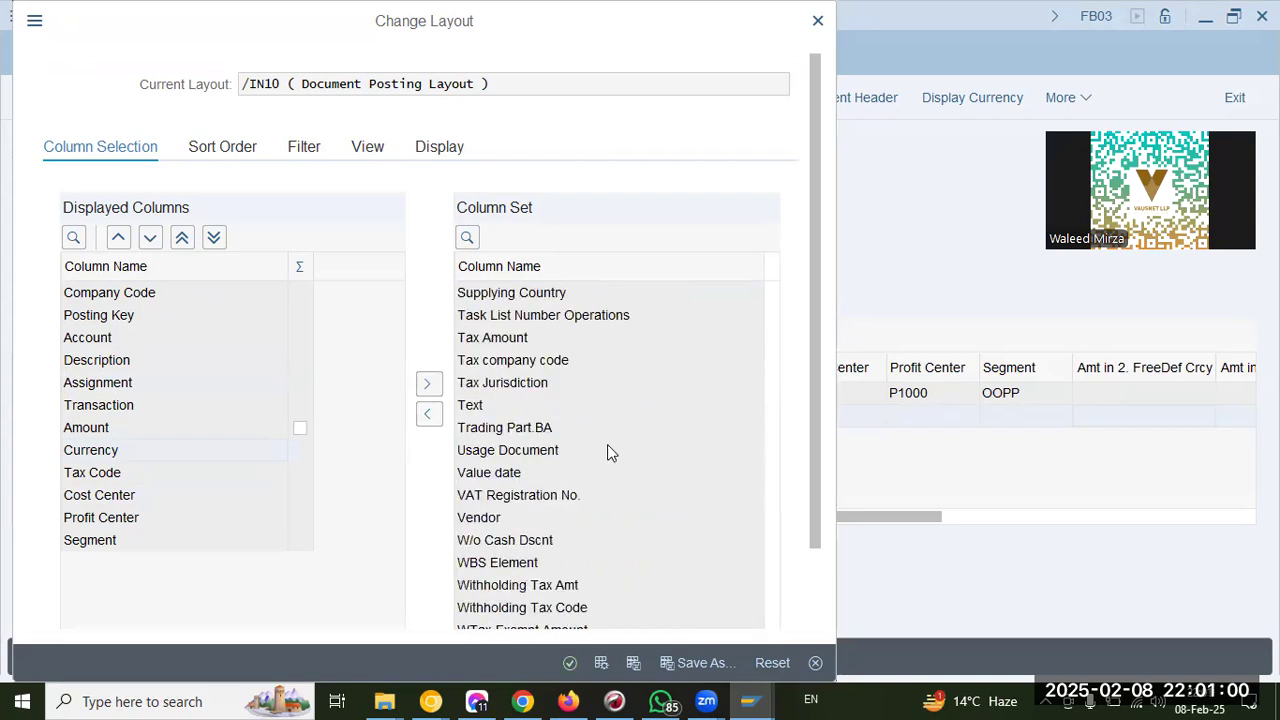
Step: Start saving the changed layout as a new one and set its layout ID to /9FIVSNT
{"action": "left_click", "coordinate": [697, 663]}
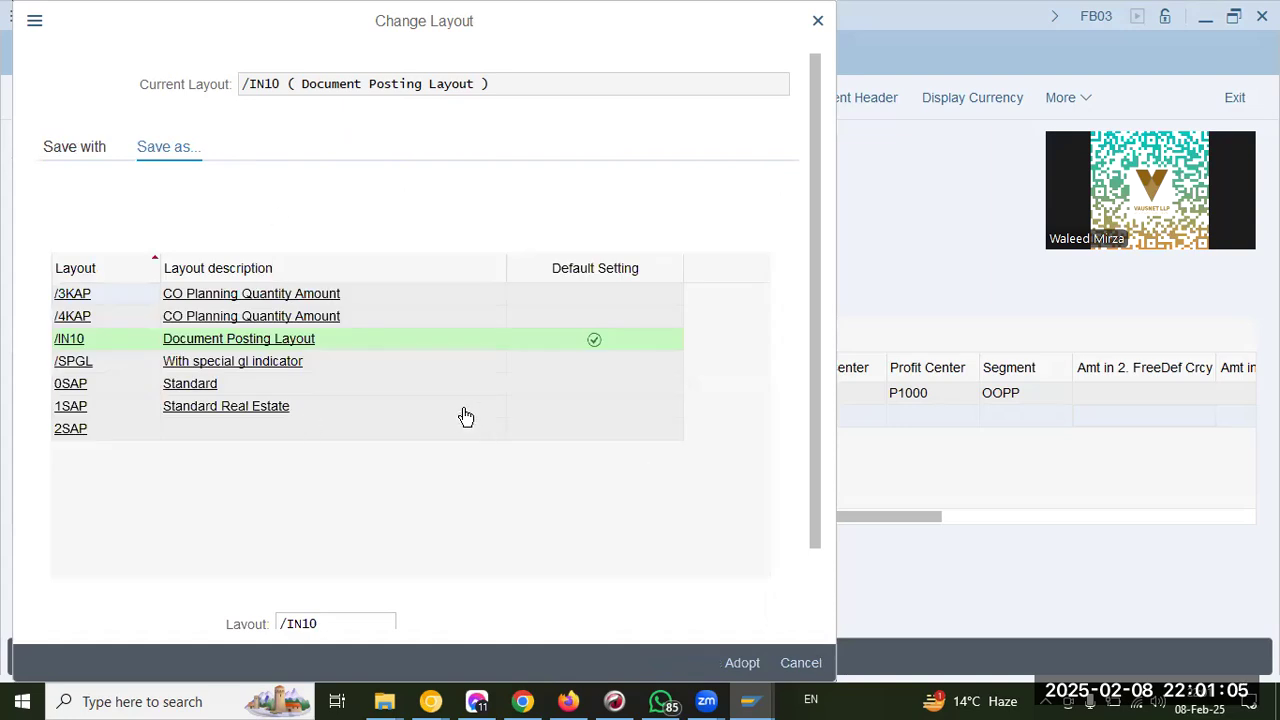
{"action": "scroll", "coordinate": [819, 560], "scroll_direction": "down", "scroll_amount": 2}
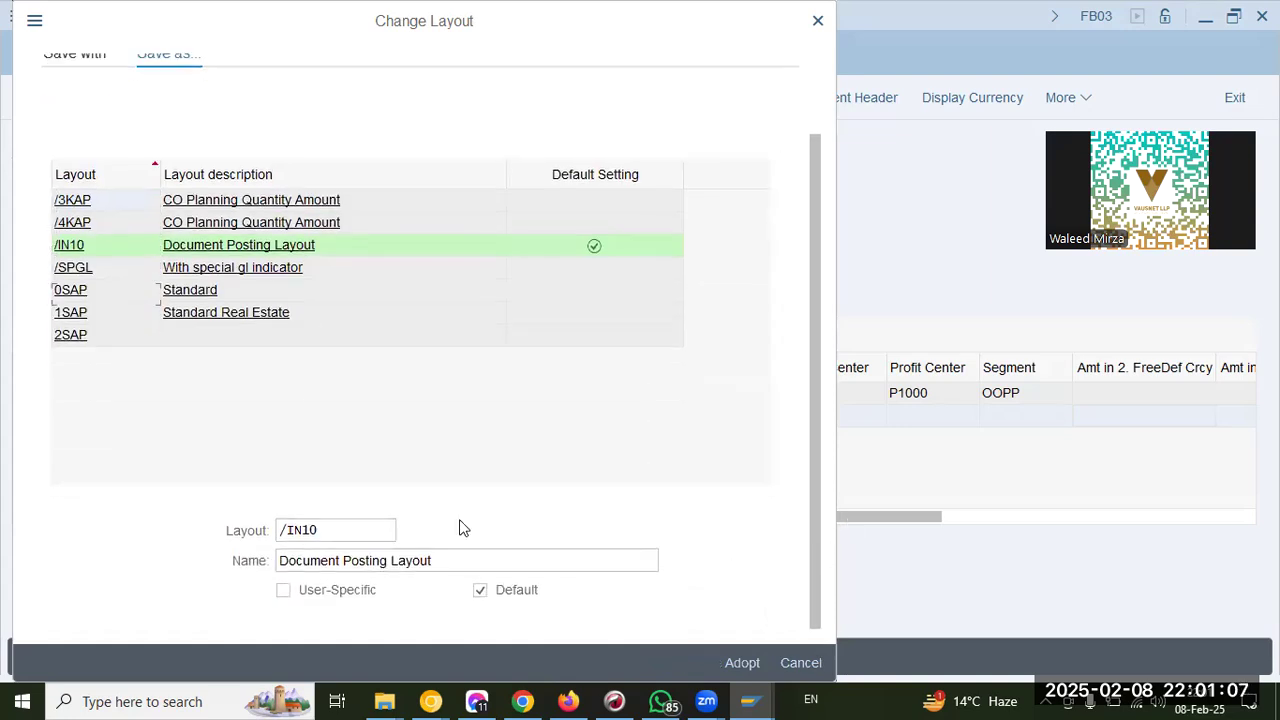
{"action": "left_click", "coordinate": [284, 532]}
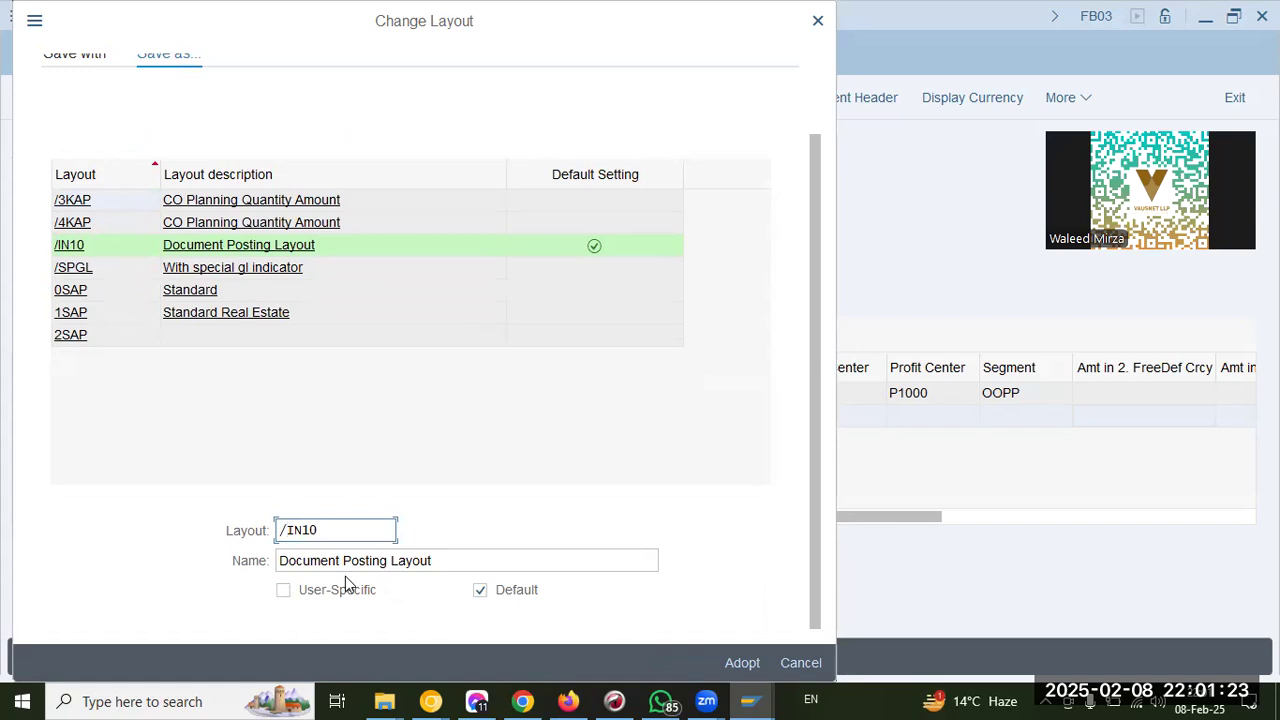
{"action": "key", "text": "ctrl+a"}
{"action": "type", "text": "/9FI"}
{"action": "type", "text": "VSNT"}
{"action": "key", "text": "Tab"}
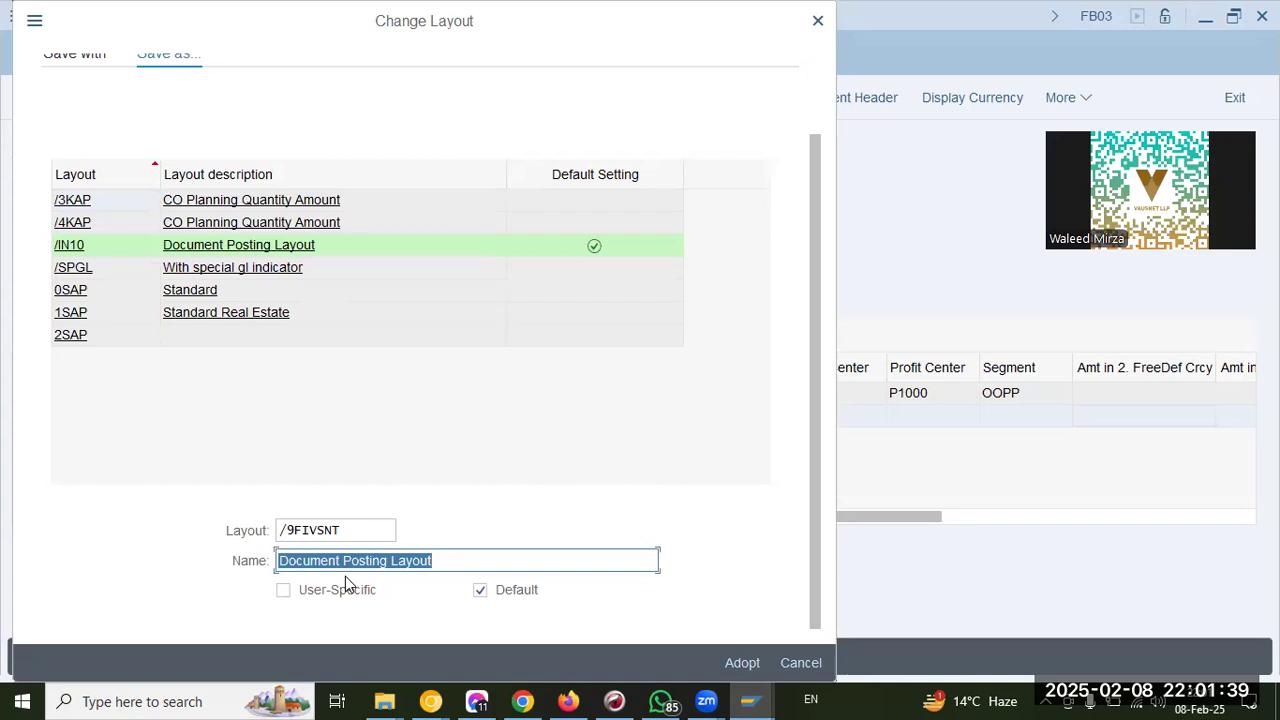
Step: Replace the new layout's name with Assignment+CC+PrCtr+Segment
{"action": "type", "text": "AB"}
{"action": "key", "text": "BackSpace"}
{"action": "type", "text": "SSIGNM"}
{"action": "key", "text": "BackSpace"}
{"action": "key", "text": "BackSpace"}
{"action": "key", "text": "BackSpace"}
{"action": "key", "text": "BackSpace"}
{"action": "key", "text": "BackSpace"}
{"action": "key", "text": "BackSpace"}
{"action": "type", "text": "ssig"}
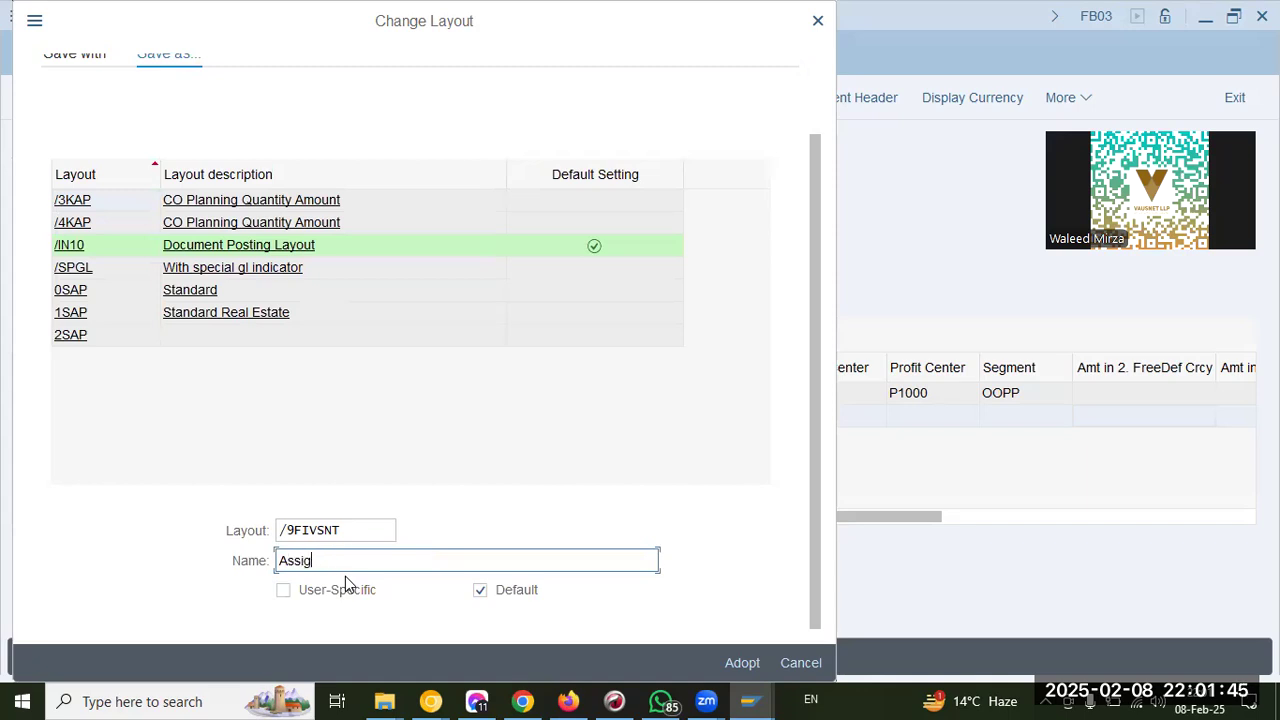
{"action": "type", "text": "nment+CC+PrCtr+Segment"}
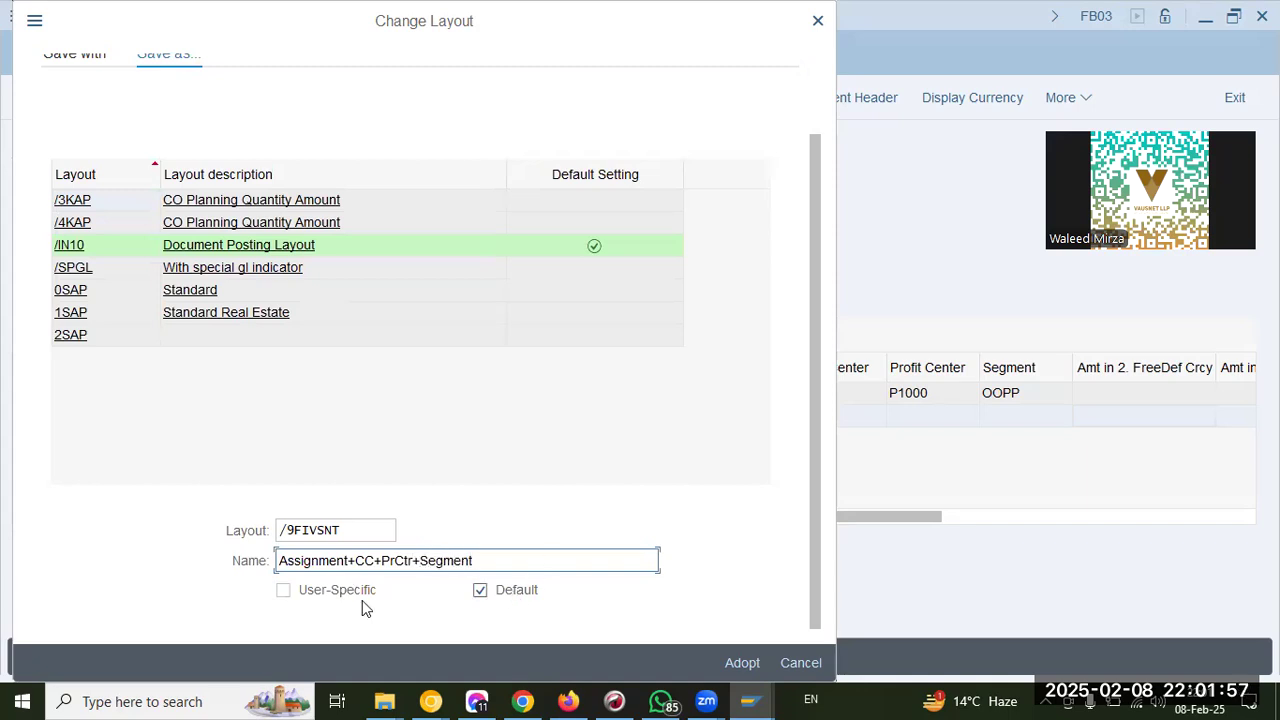
Step: Turn off the Default option, save the layout, and check its entry in the layout list before returning to the document
{"action": "left_click", "coordinate": [480, 590]}
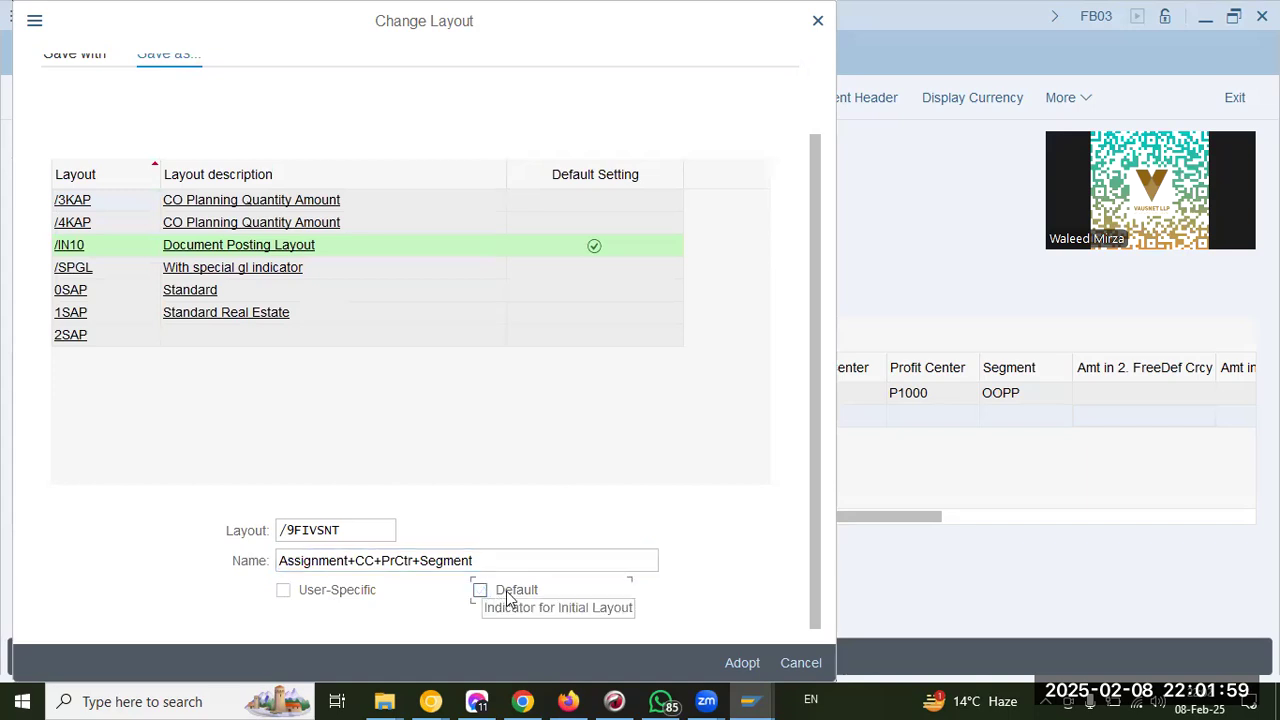
{"action": "left_click", "coordinate": [745, 663]}
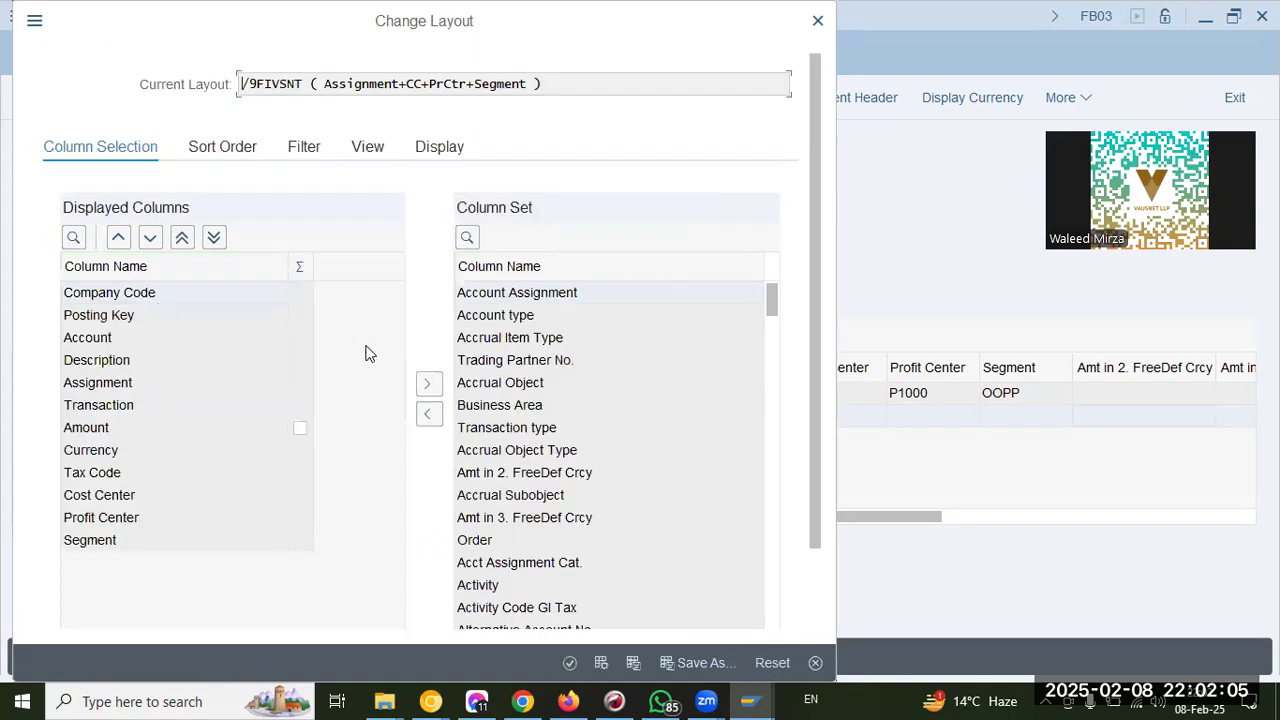
{"action": "left_click", "coordinate": [697, 663]}
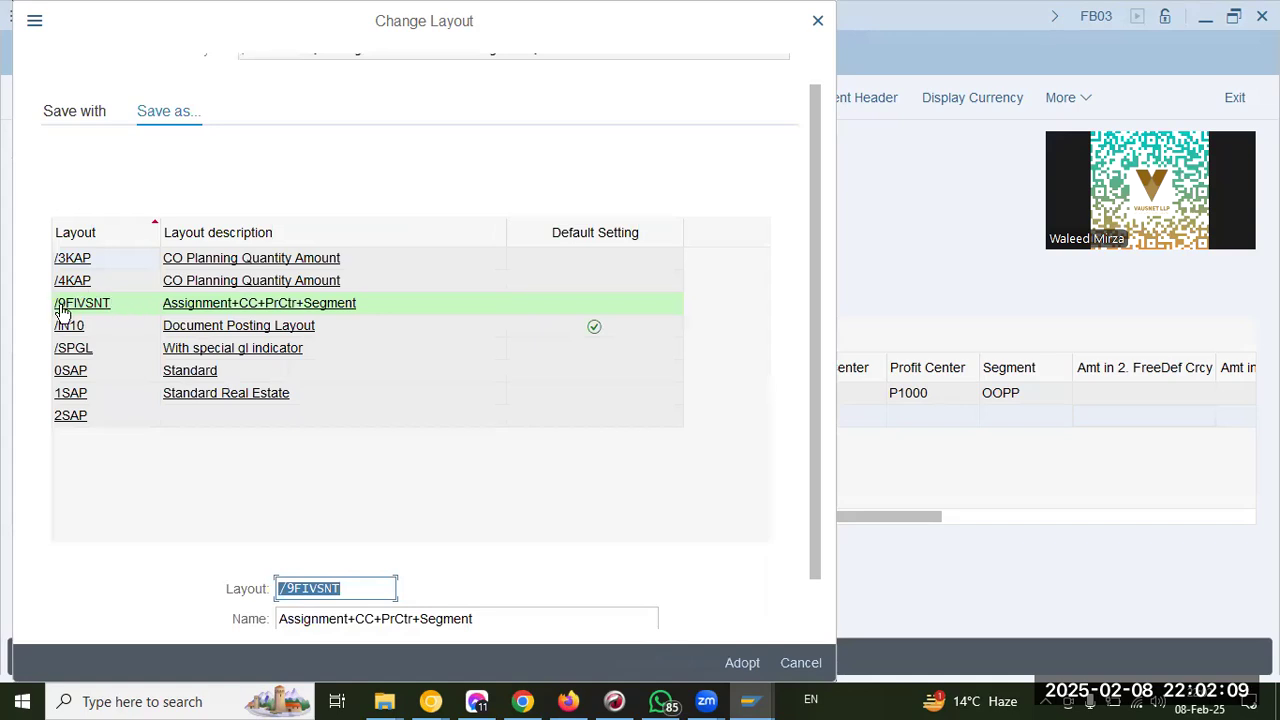
{"action": "left_click", "coordinate": [800, 663]}
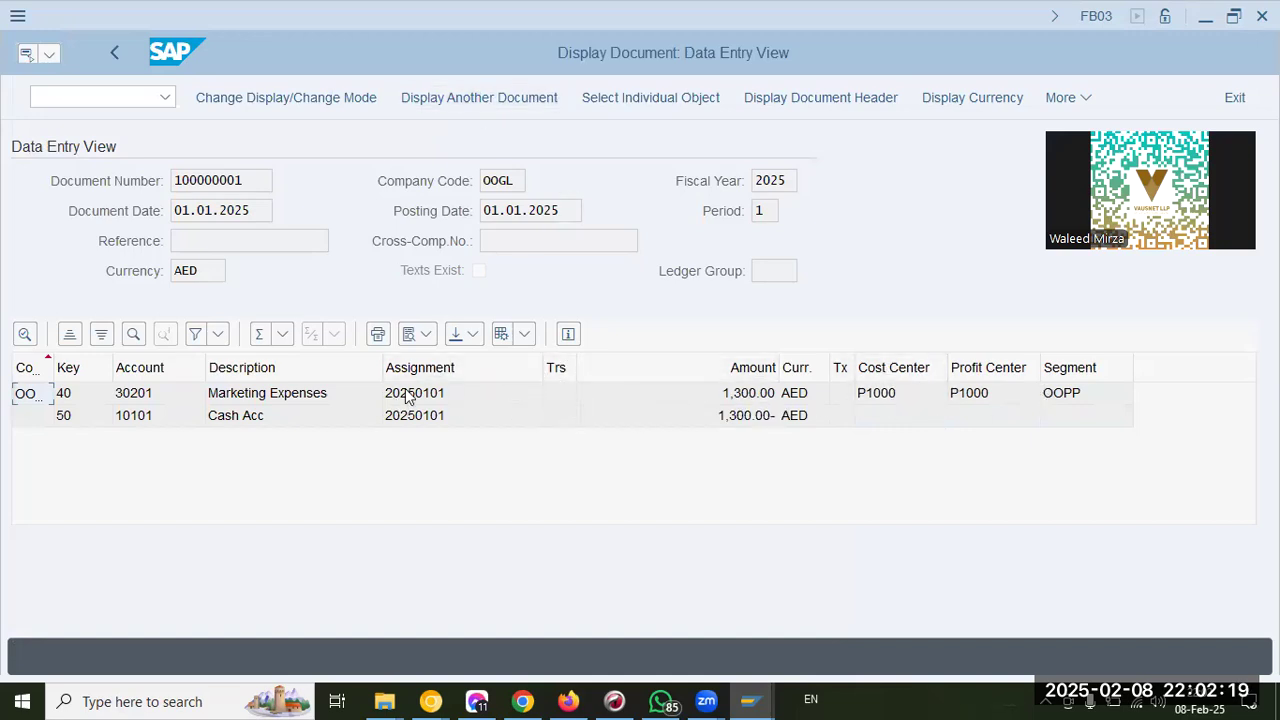
Step: Compare the assignment of the marketing expenses line with the document date in the header
{"action": "left_click", "coordinate": [447, 396]}
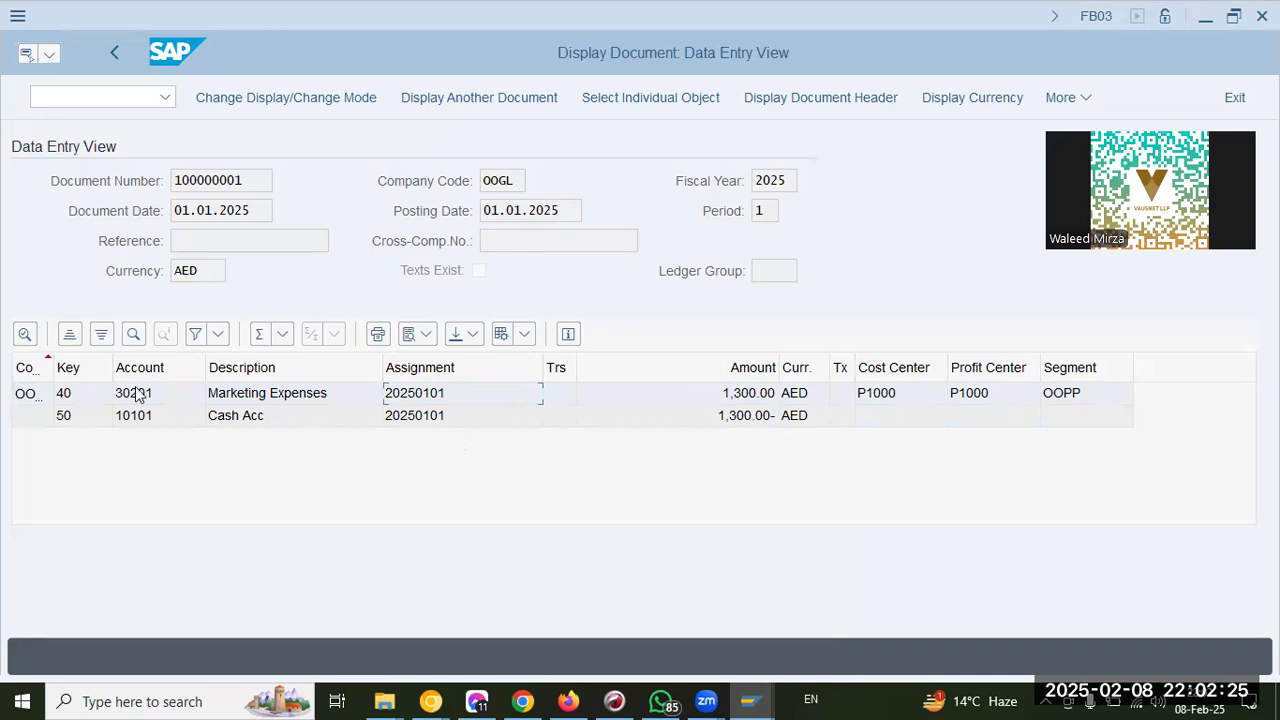
{"action": "left_click", "coordinate": [125, 210]}
{"action": "left_click", "coordinate": [450, 396]}
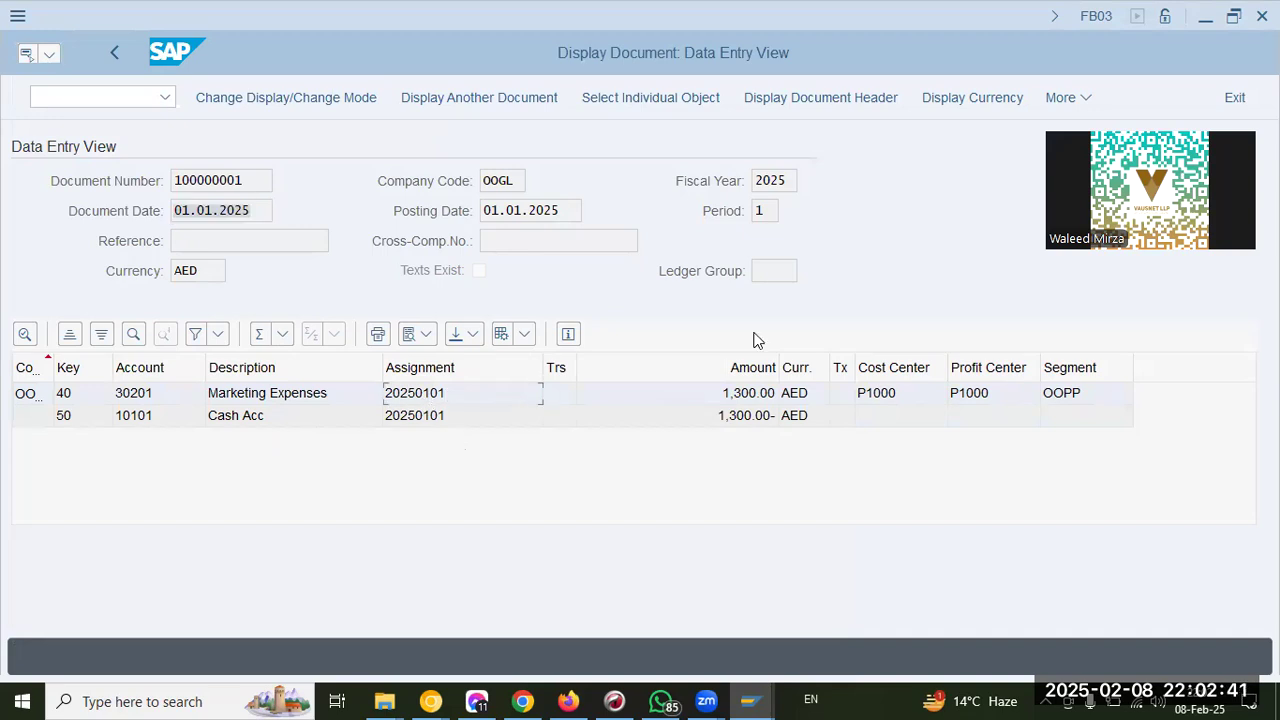
Step: Open the details of the marketing expenses line item and examine its amount, cost center, assignment and text
{"action": "key", "text": "F3"}
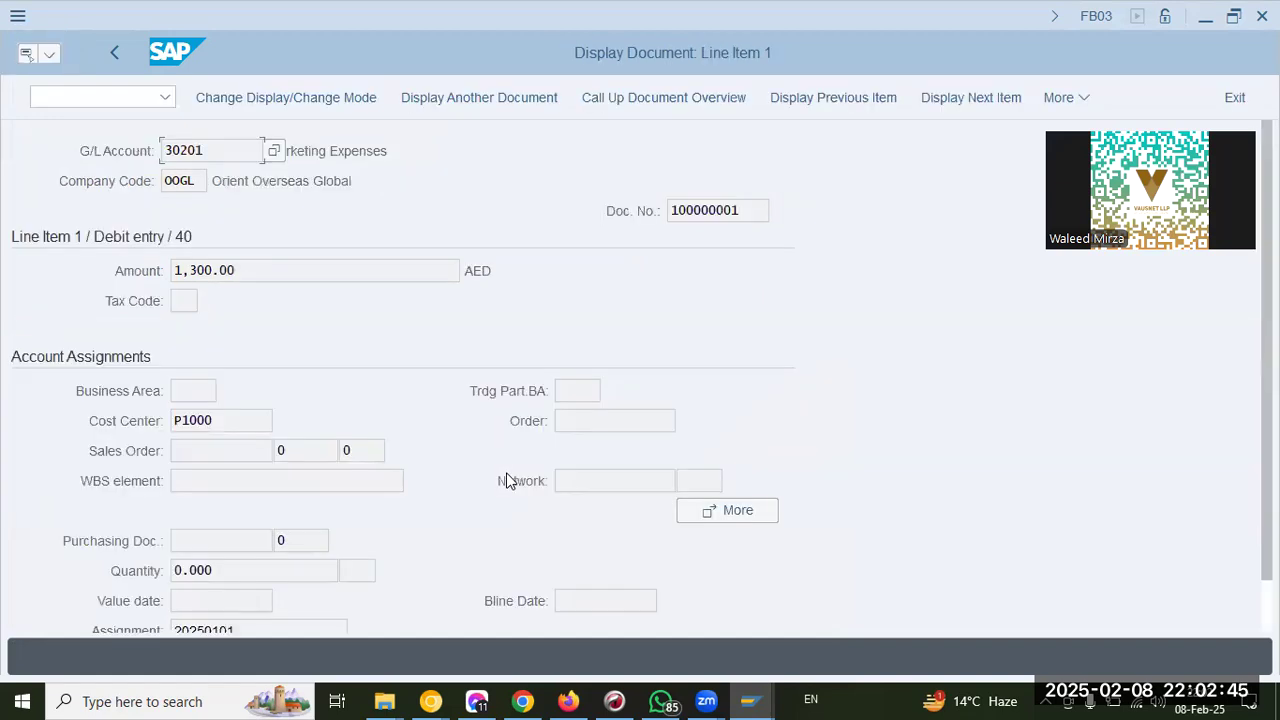
{"action": "scroll", "coordinate": [258, 388], "scroll_direction": "down", "scroll_amount": 1}
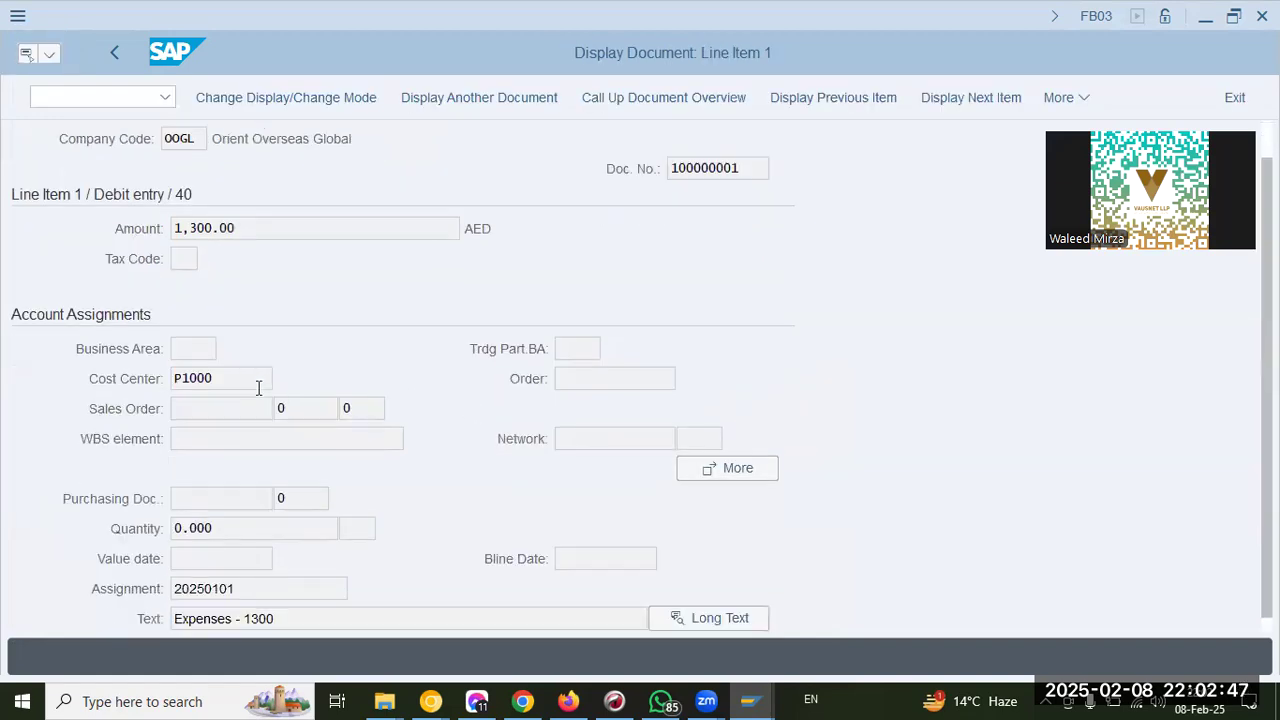
{"action": "scroll", "coordinate": [258, 388], "scroll_direction": "down", "scroll_amount": 1}
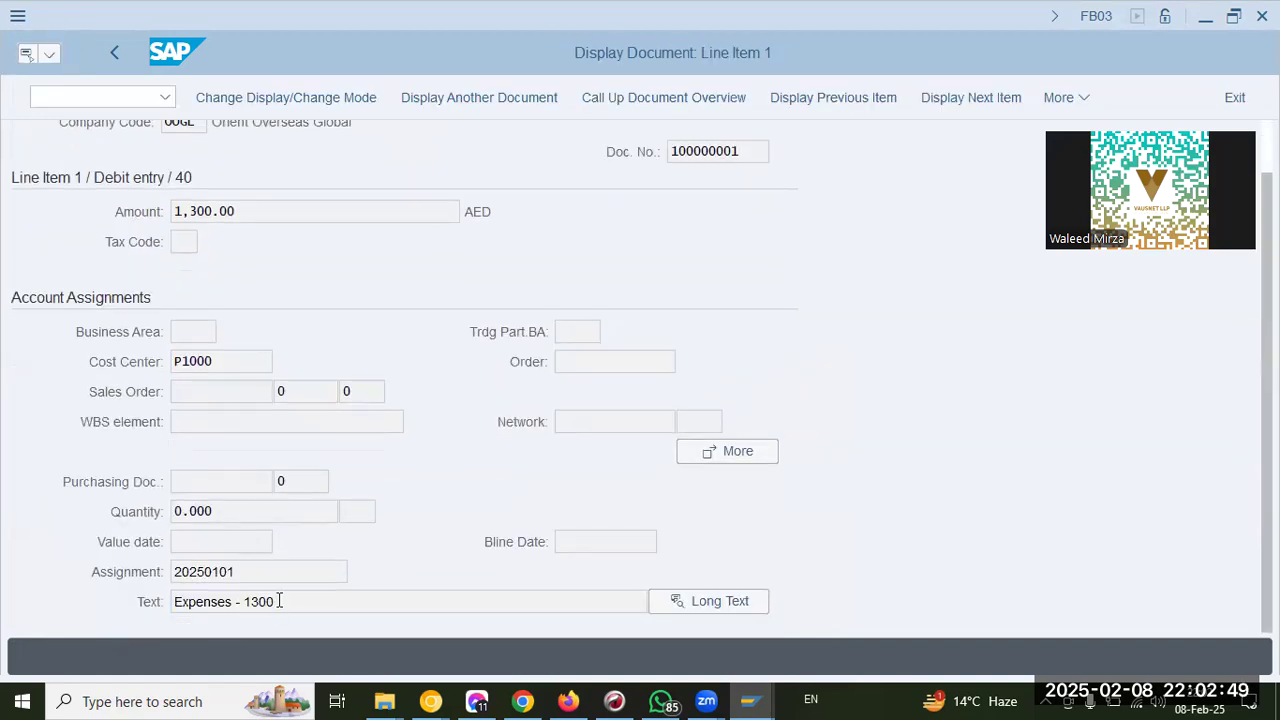
{"action": "left_click_drag", "start_coordinate": [276, 602], "coordinate": [150, 585]}
{"action": "scroll", "coordinate": [234, 314], "scroll_direction": "up", "scroll_amount": 2}
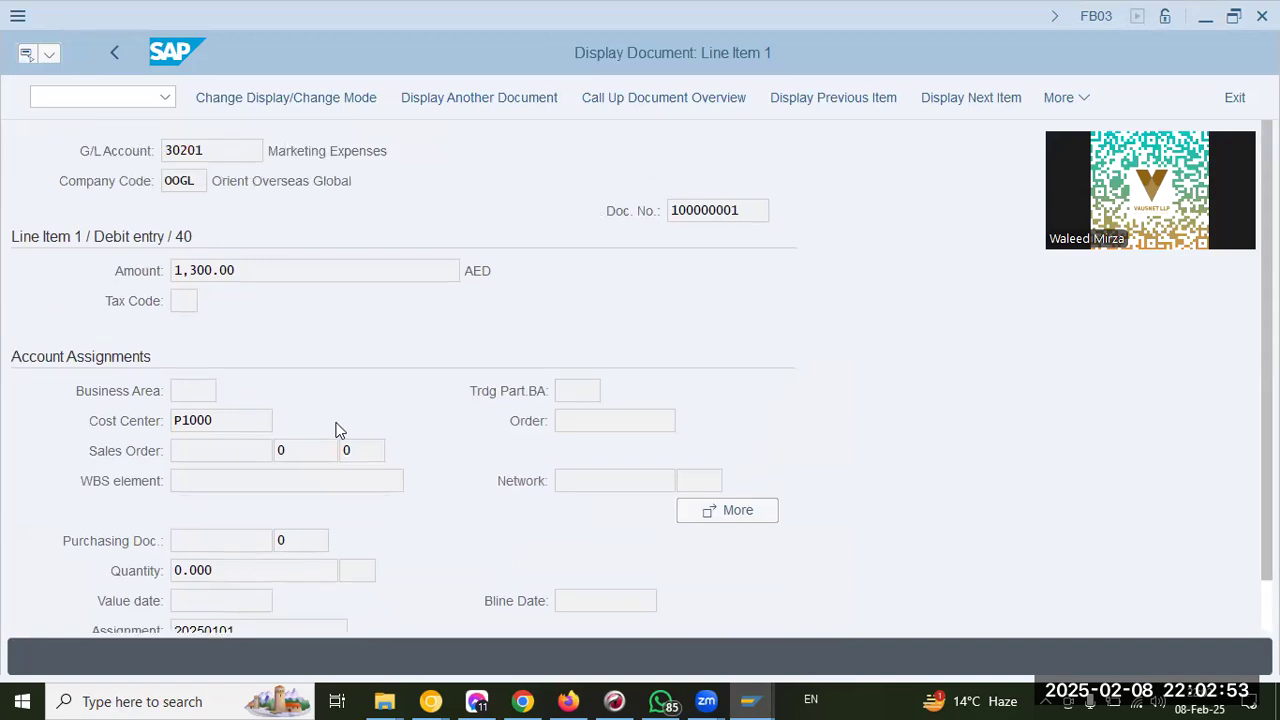
{"action": "scroll", "coordinate": [337, 425], "scroll_direction": "down", "scroll_amount": 2}
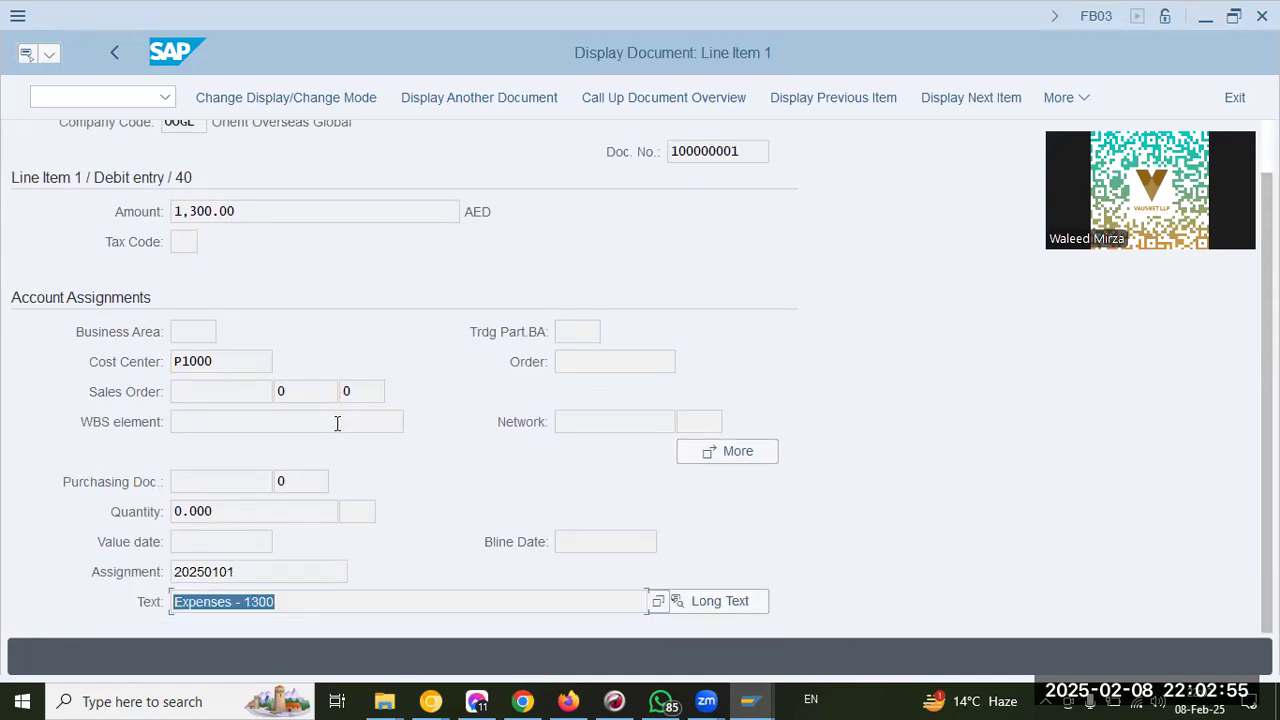
Step: Examine the line item's Sales Order, WBS element, Purchasing Doc., Value date and Order fields
{"action": "left_click", "coordinate": [191, 396]}
{"action": "left_click", "coordinate": [212, 422]}
{"action": "left_click", "coordinate": [192, 484]}
{"action": "left_click", "coordinate": [320, 487]}
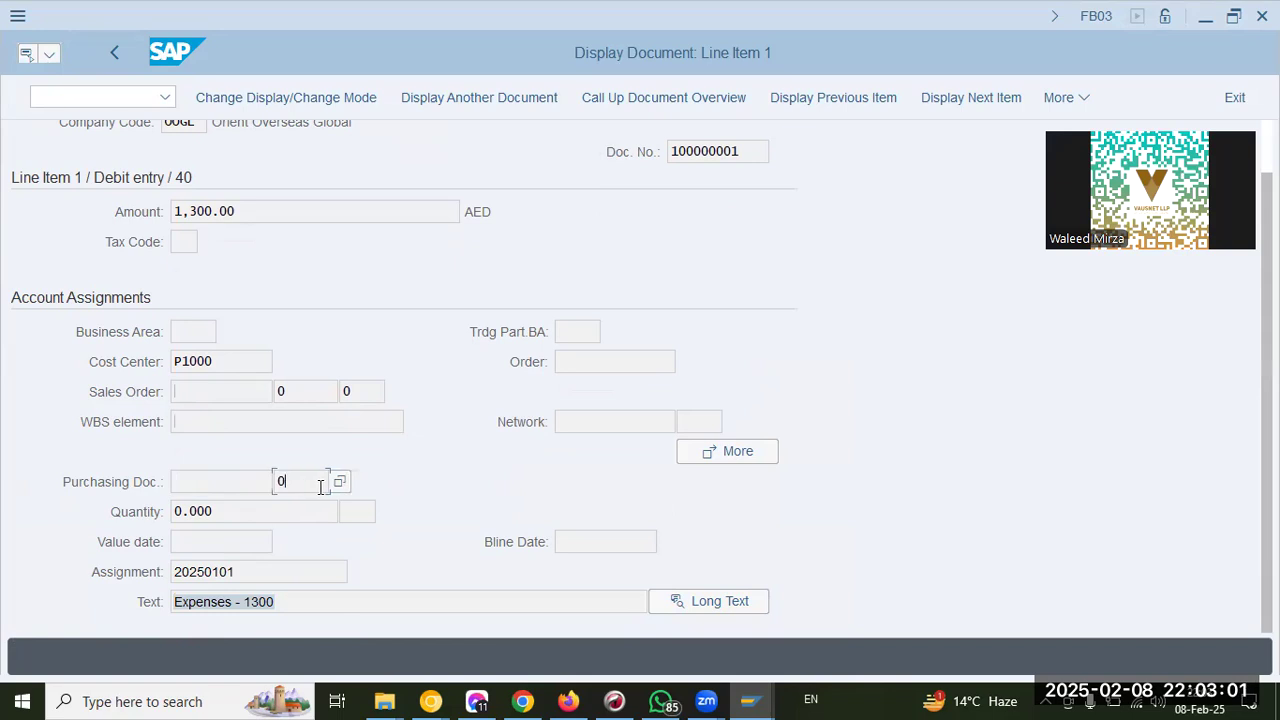
{"action": "left_click", "coordinate": [238, 539]}
{"action": "left_click", "coordinate": [580, 358]}
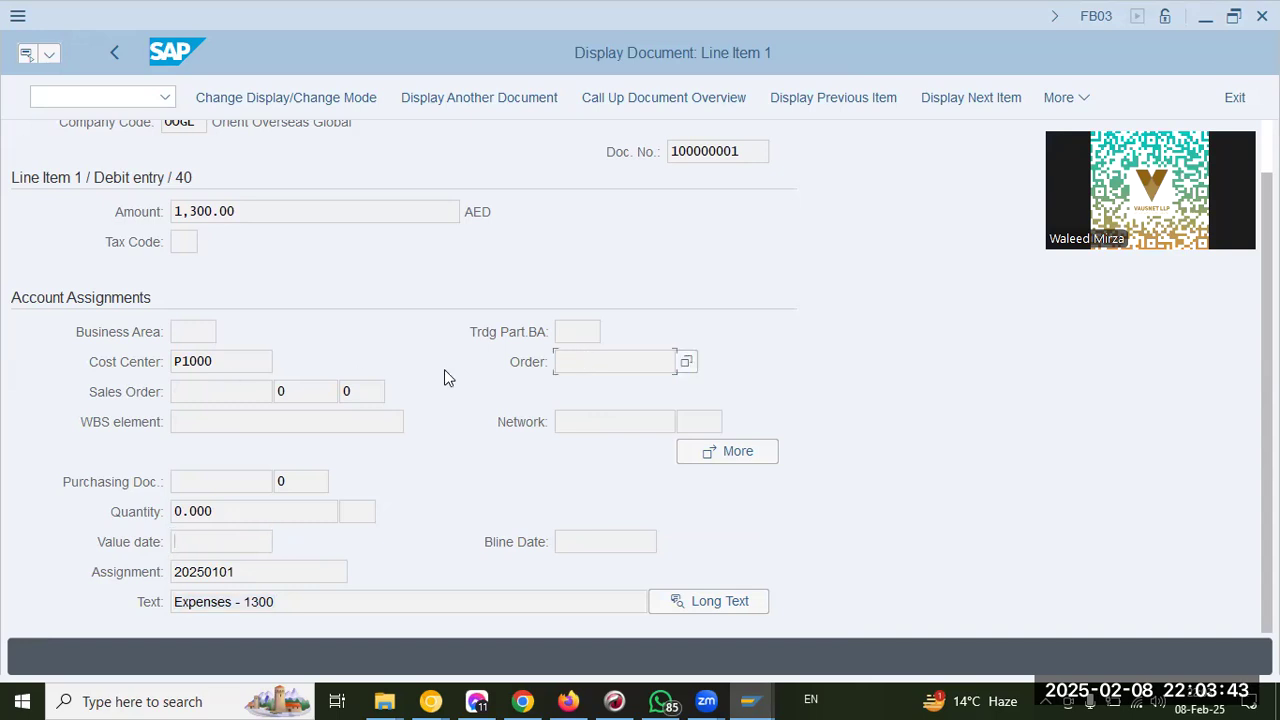
{"action": "left_click", "coordinate": [230, 392]}
{"action": "left_click", "coordinate": [243, 489]}
{"action": "left_click", "coordinate": [660, 357]}
Step: Leave the document display and exit the general posting for ledger group, discarding its unsaved data
{"action": "left_click", "coordinate": [111, 51]}
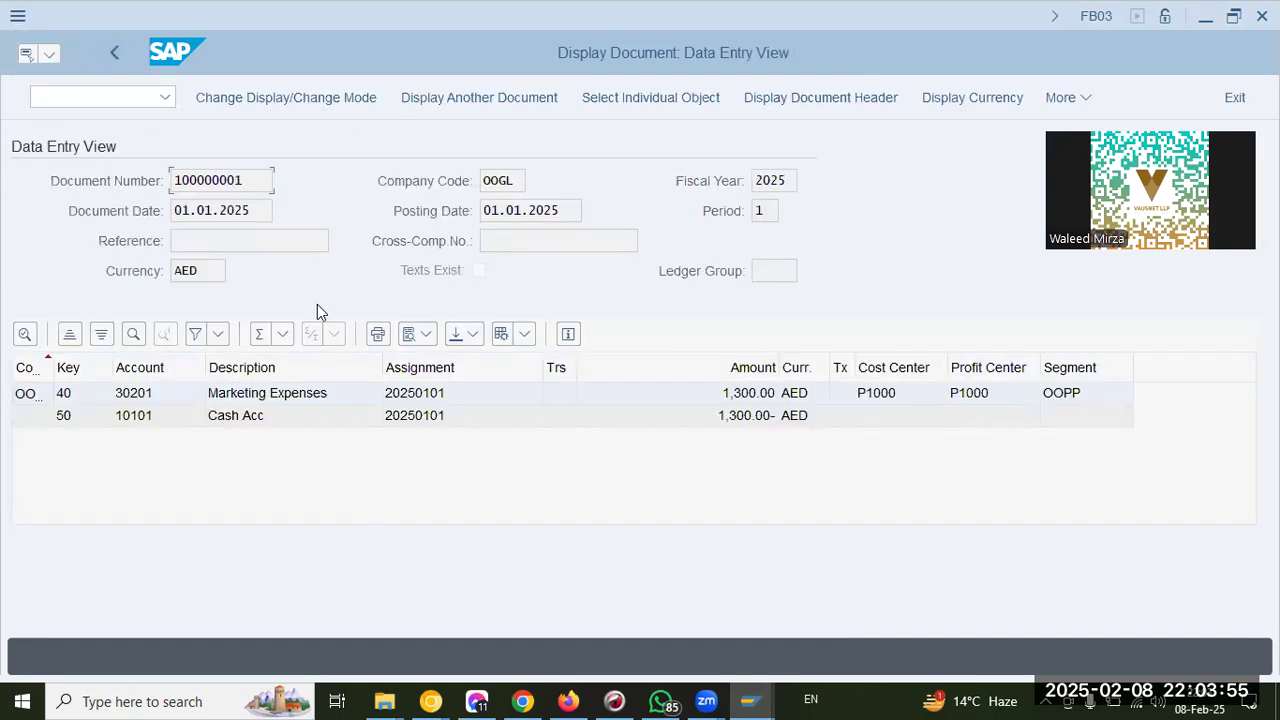
{"action": "left_click", "coordinate": [116, 51]}
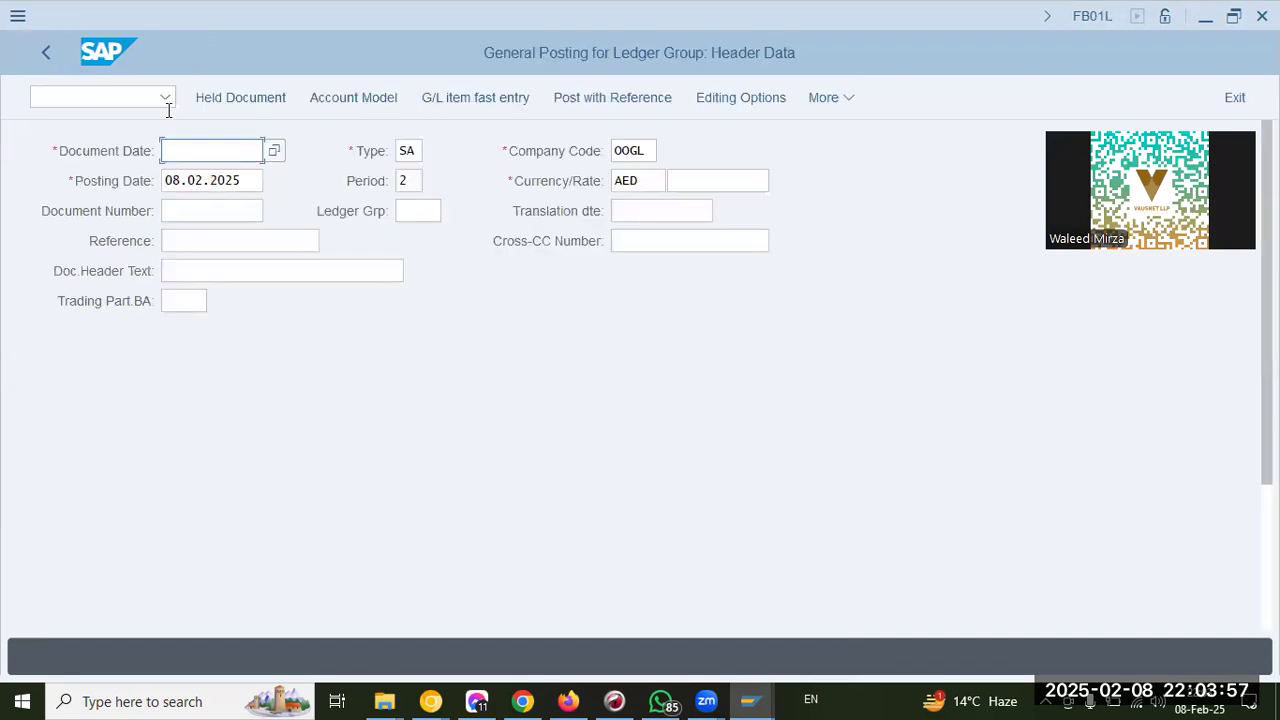
{"action": "left_click", "coordinate": [49, 51]}
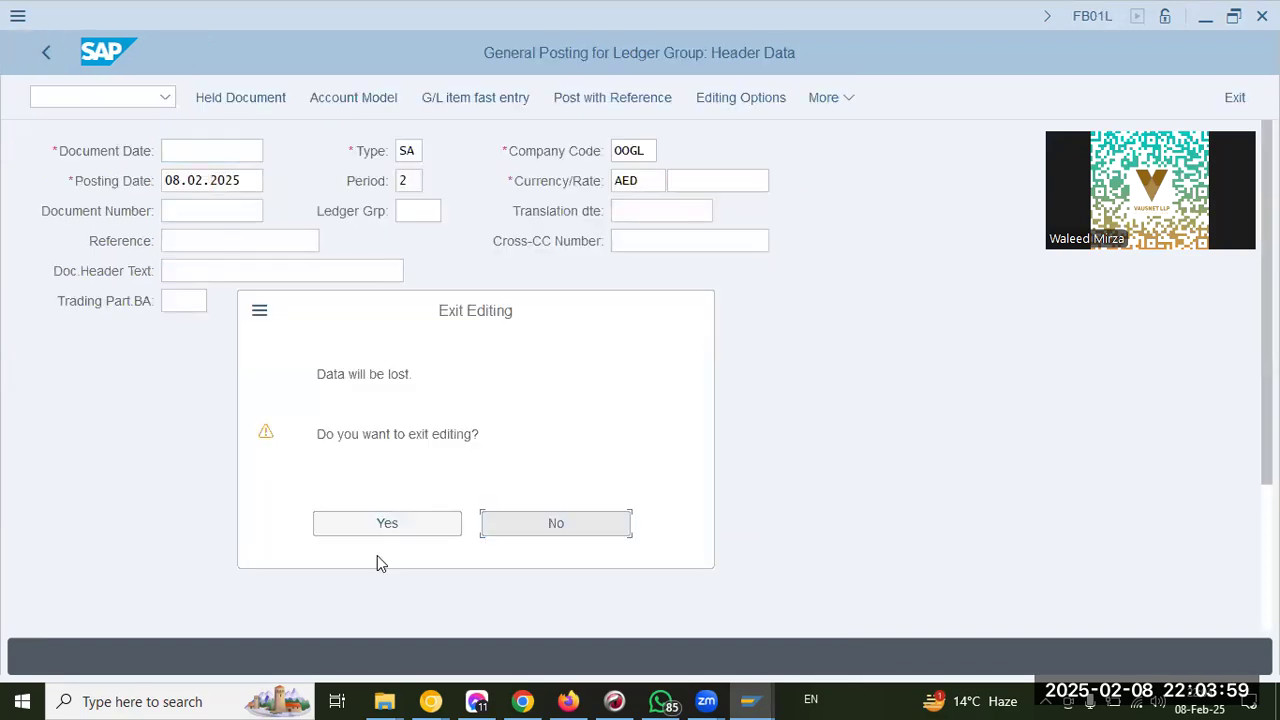
{"action": "left_click", "coordinate": [411, 526]}
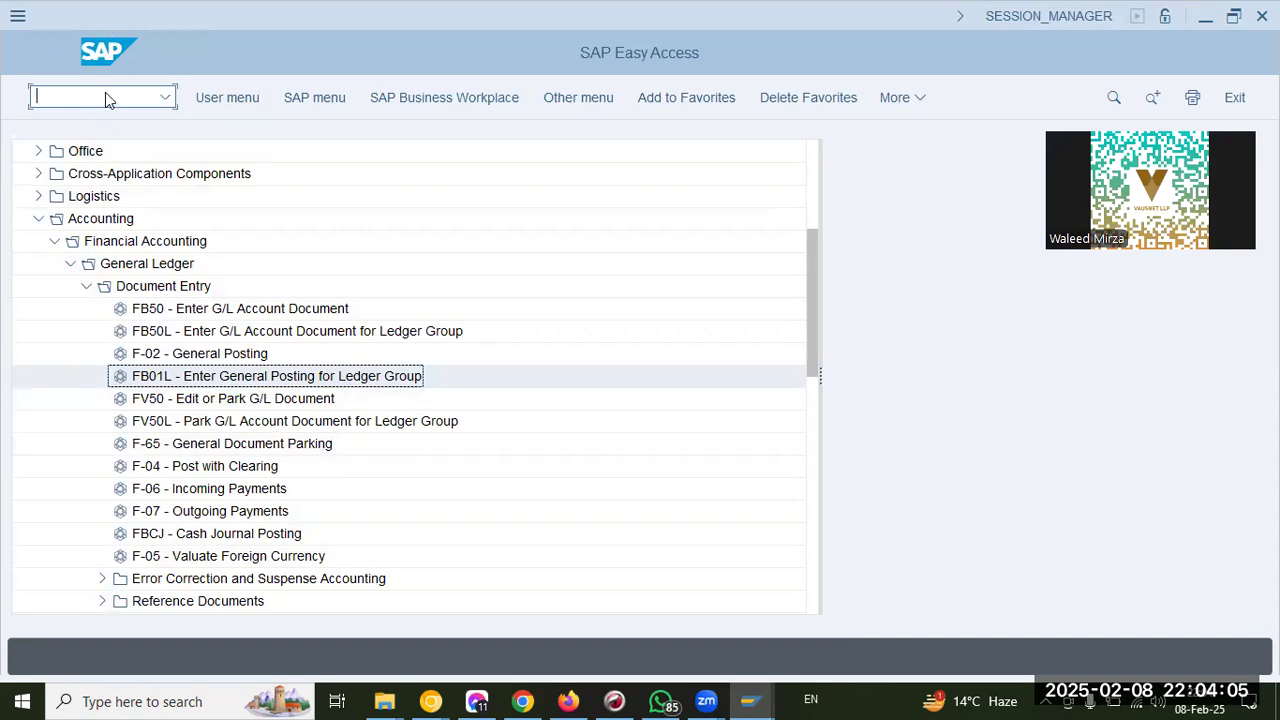
Step: Start transaction fbl3n and set the line item selection status to All items
{"action": "type", "text": "fbl3n"}
{"action": "key", "text": "Return"}
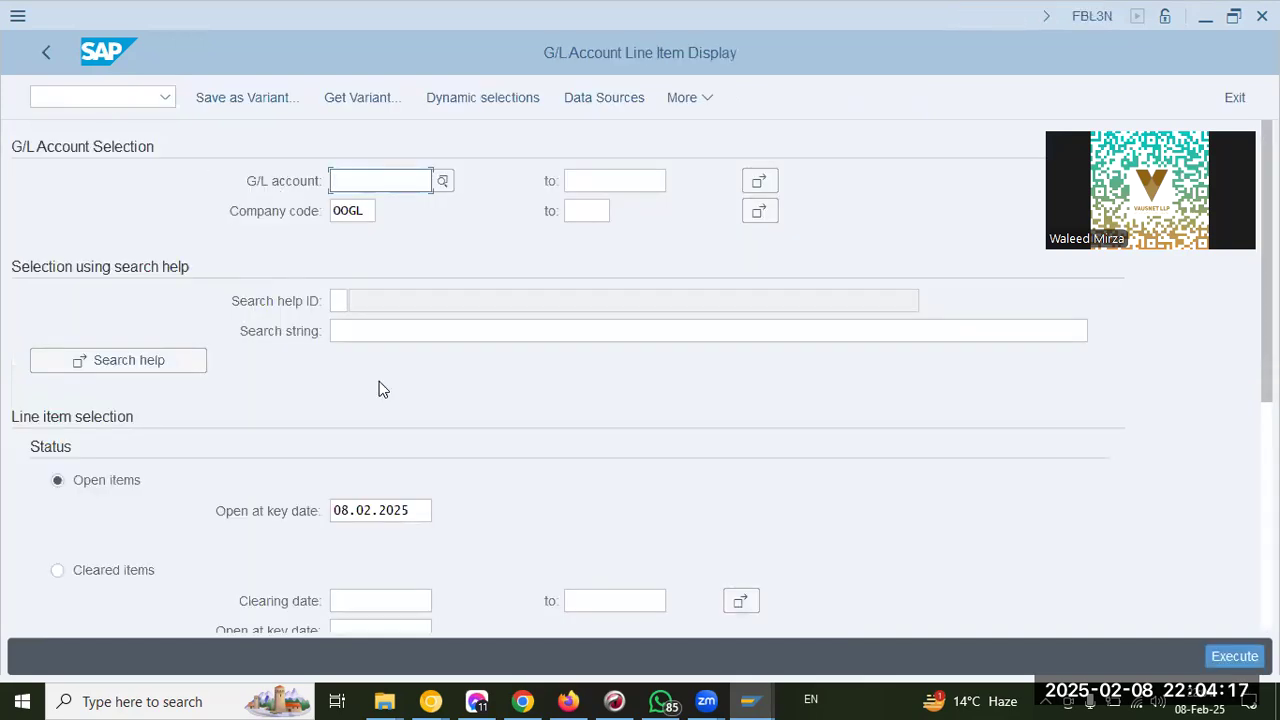
{"action": "scroll", "coordinate": [390, 430], "scroll_direction": "down", "scroll_amount": 5}
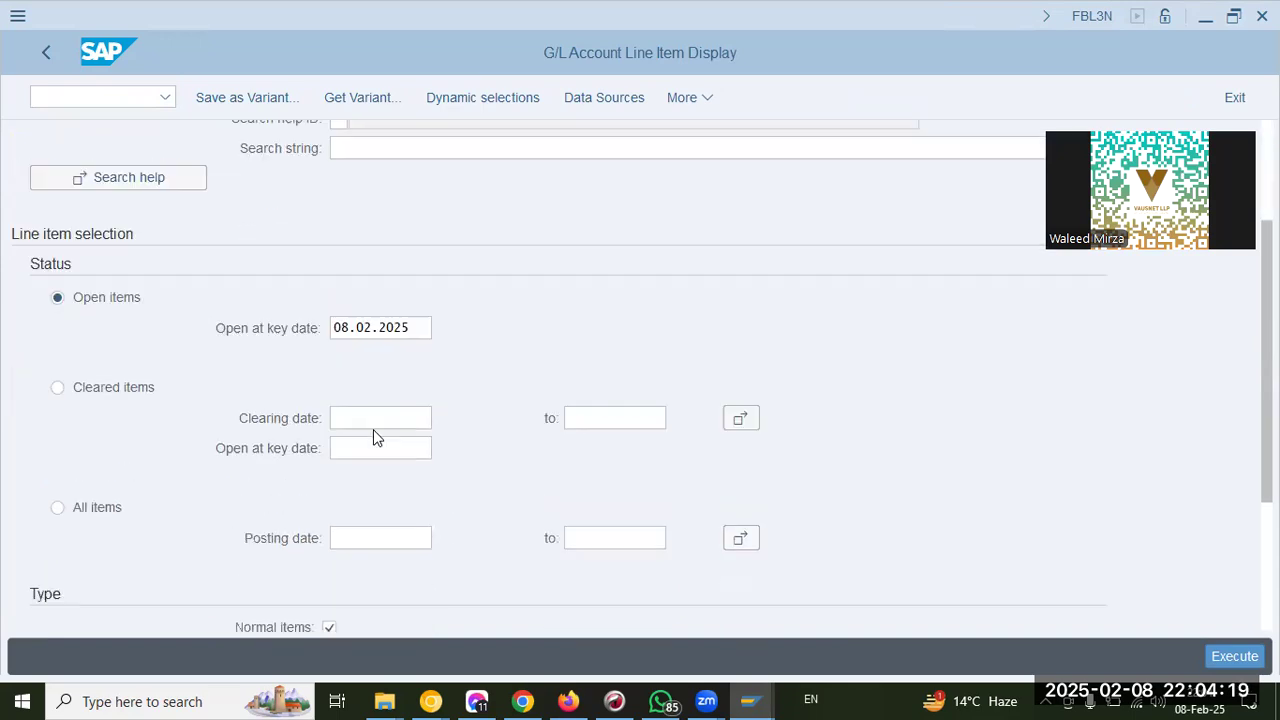
{"action": "left_click", "coordinate": [100, 396]}
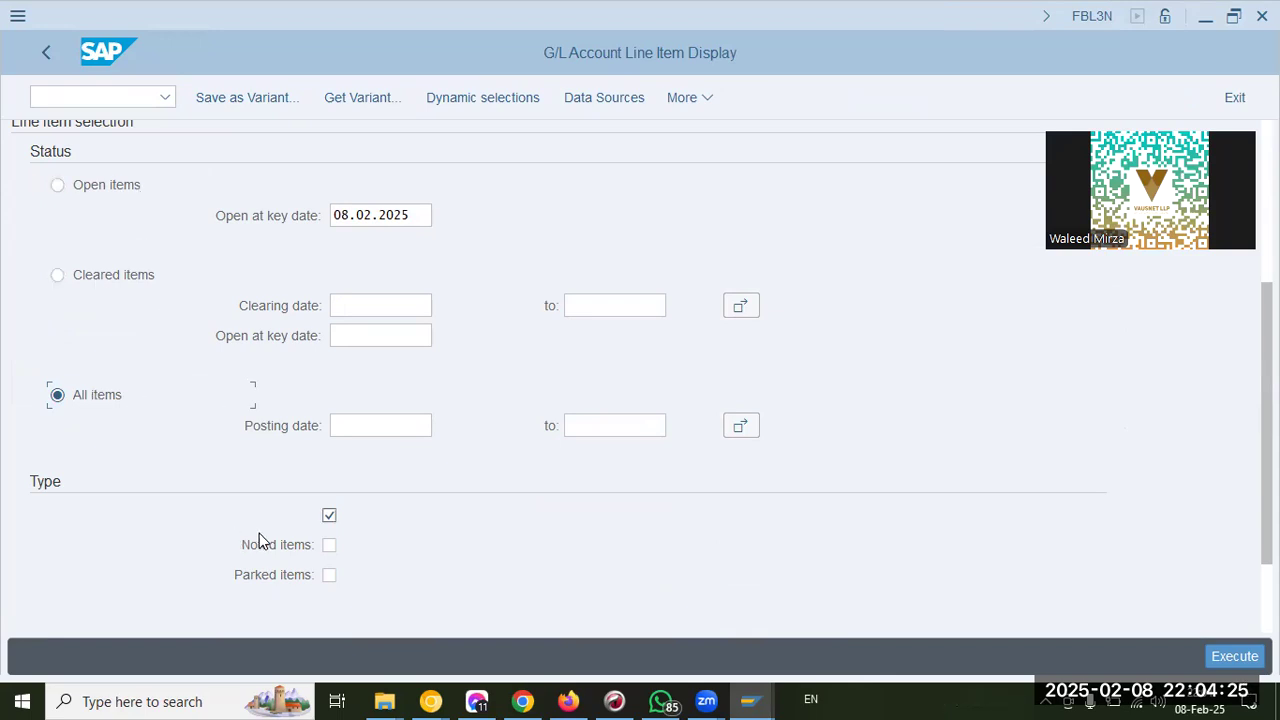
Step: Include noted items and parked items in the selection and execute the G/L line item display for company code OOGL
{"action": "left_click", "coordinate": [329, 575]}
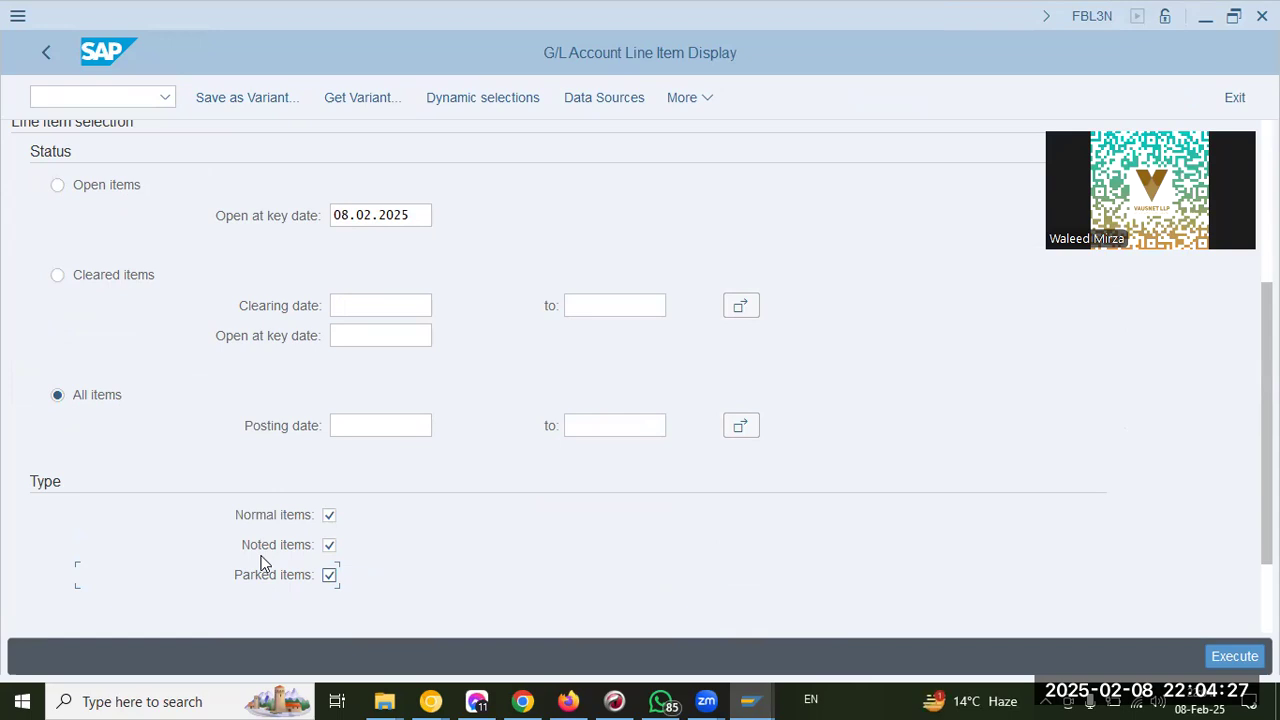
{"action": "scroll", "coordinate": [352, 541], "scroll_direction": "up", "scroll_amount": 4}
{"action": "scroll", "coordinate": [352, 535], "scroll_direction": "down", "scroll_amount": 2}
{"action": "scroll", "coordinate": [352, 532], "scroll_direction": "up", "scroll_amount": 2}
{"action": "scroll", "coordinate": [352, 531], "scroll_direction": "up", "scroll_amount": 1}
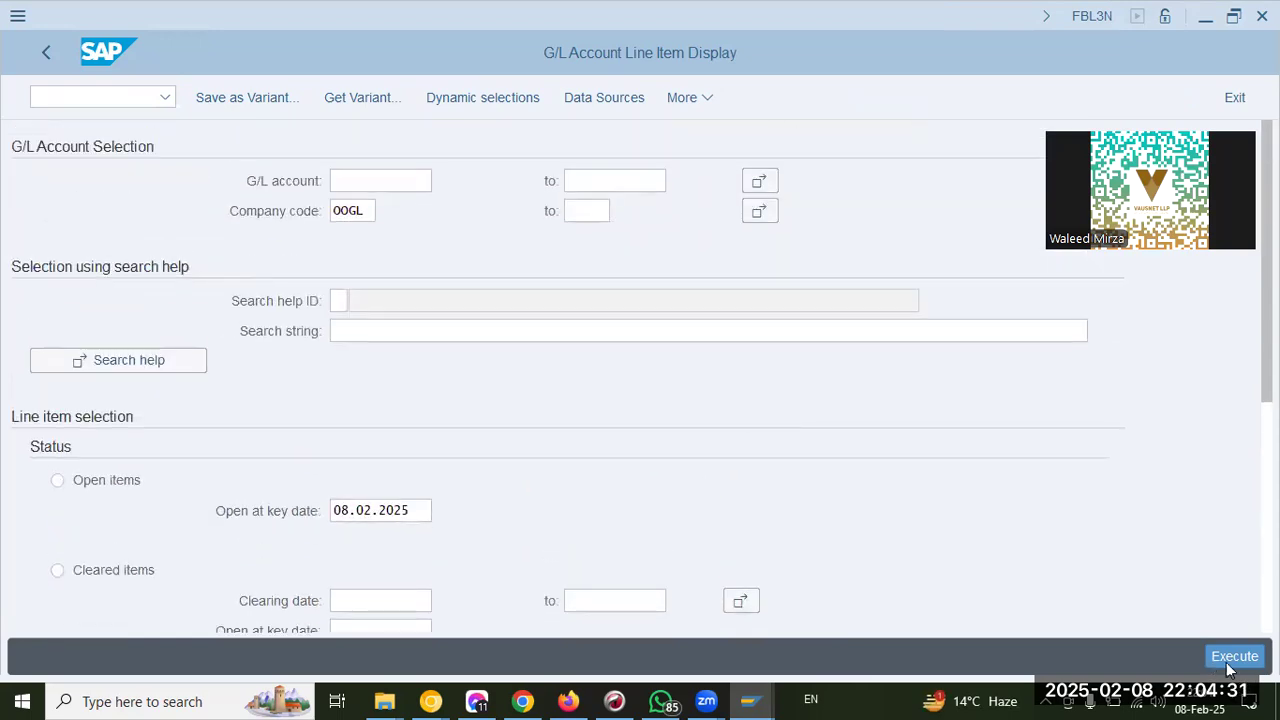
{"action": "left_click", "coordinate": [1232, 657]}
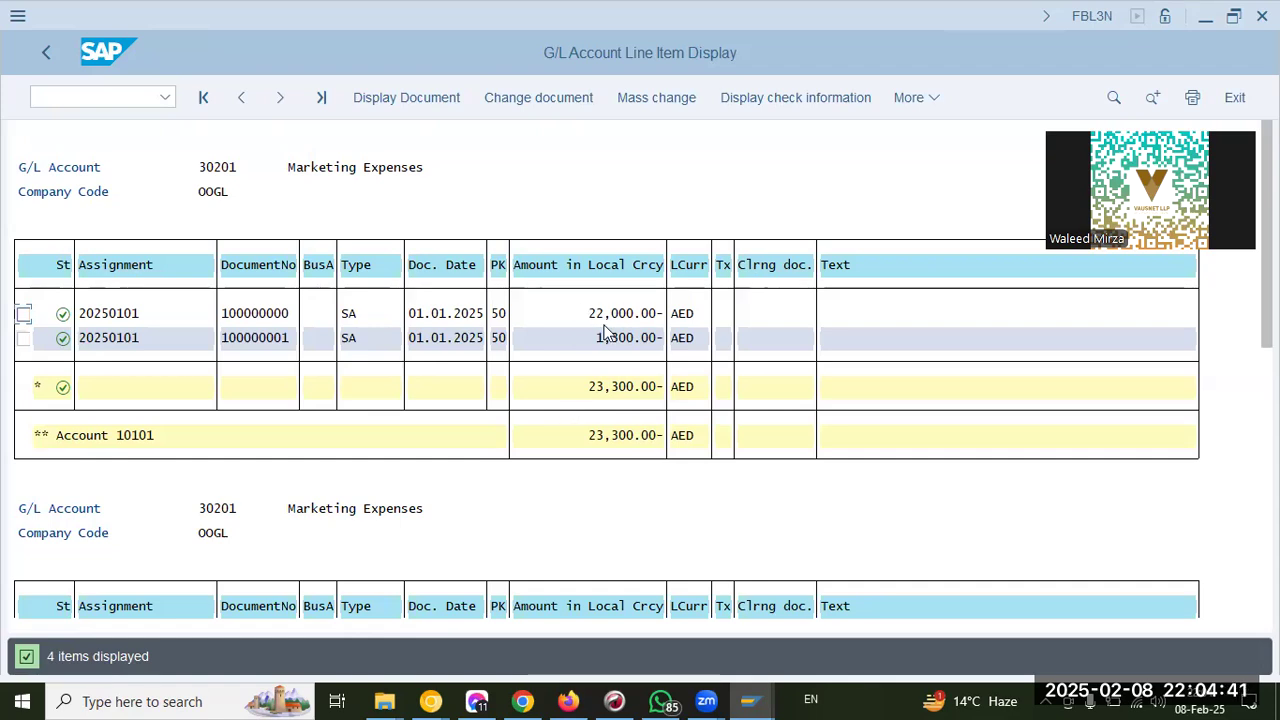
Step: Open the first line item of document 100000000 under account 10101 and examine its G/L account and amount
{"action": "left_click", "coordinate": [330, 170]}
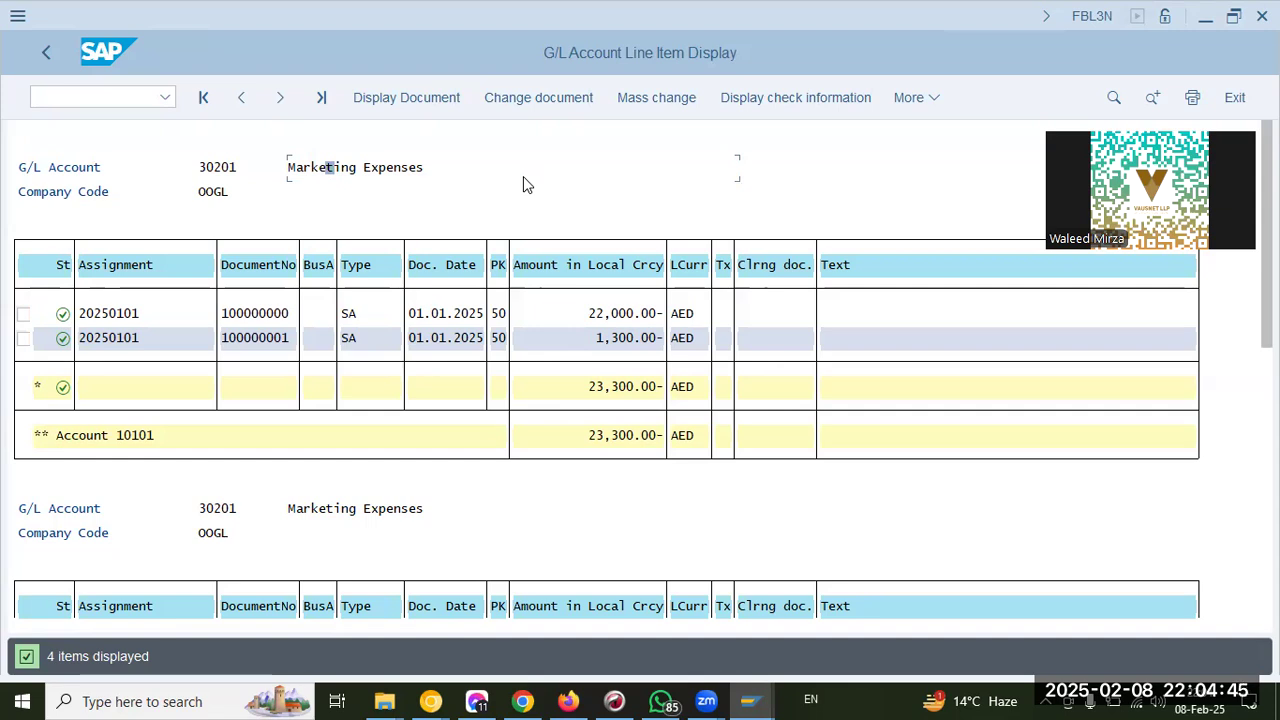
{"action": "left_click", "coordinate": [382, 170]}
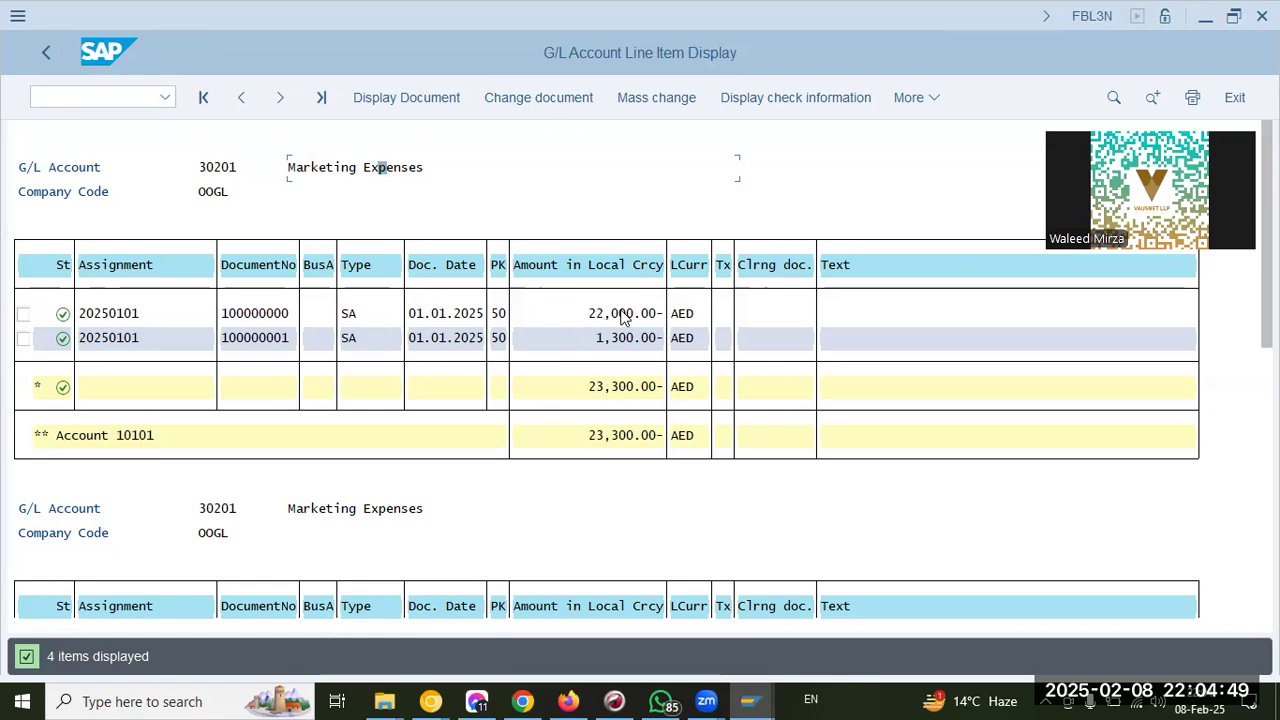
{"action": "double_click", "coordinate": [661, 316]}
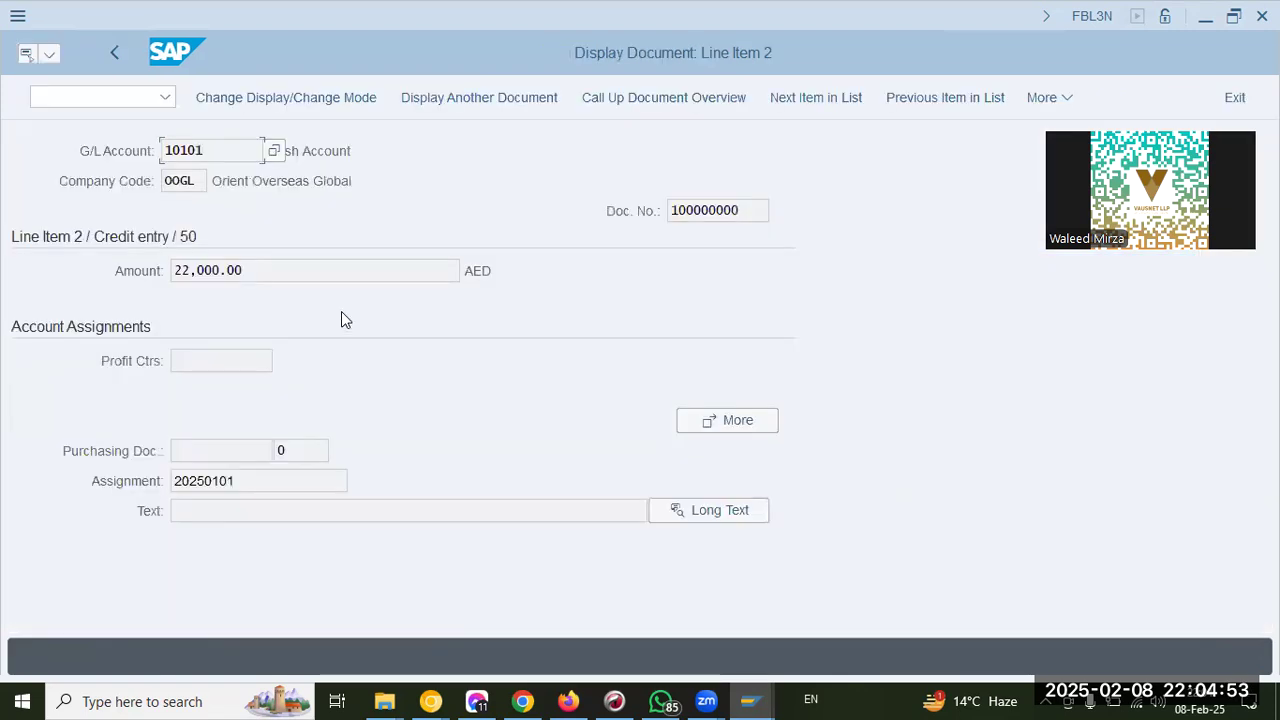
{"action": "left_click_drag", "start_coordinate": [300, 271], "coordinate": [173, 271]}
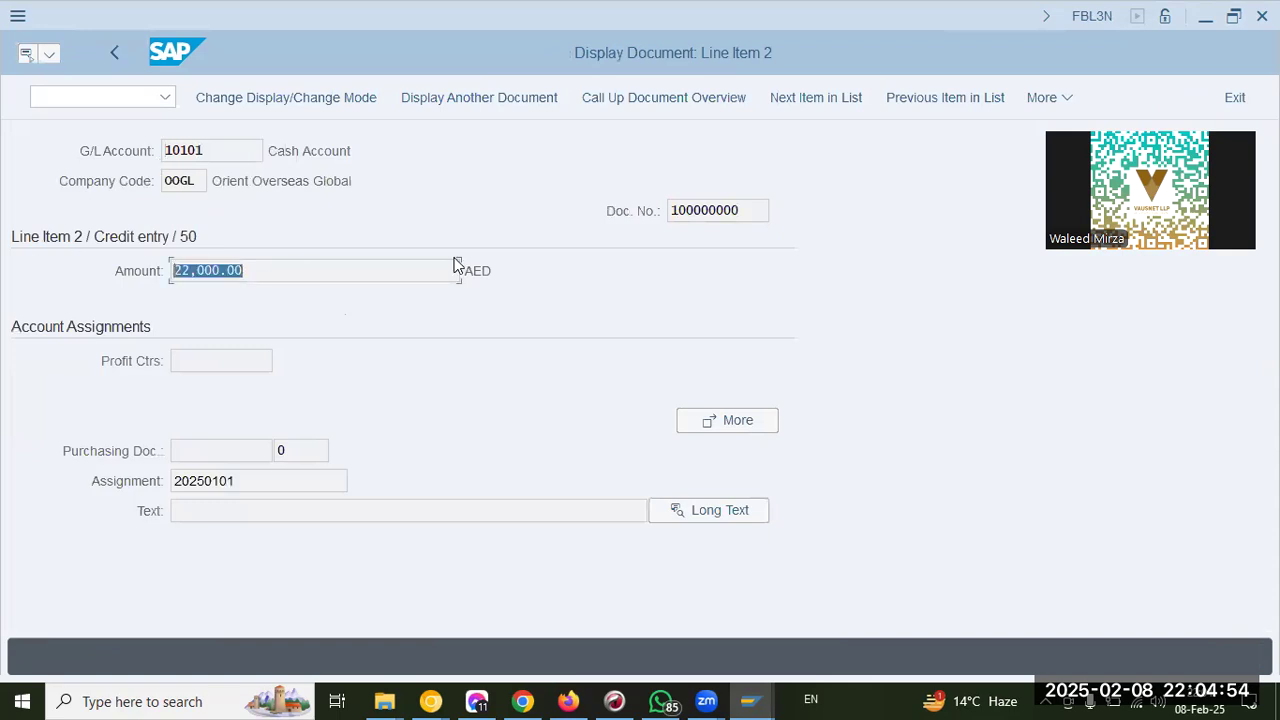
{"action": "left_click", "coordinate": [270, 150]}
{"action": "left_click_drag", "start_coordinate": [270, 150], "coordinate": [394, 150]}
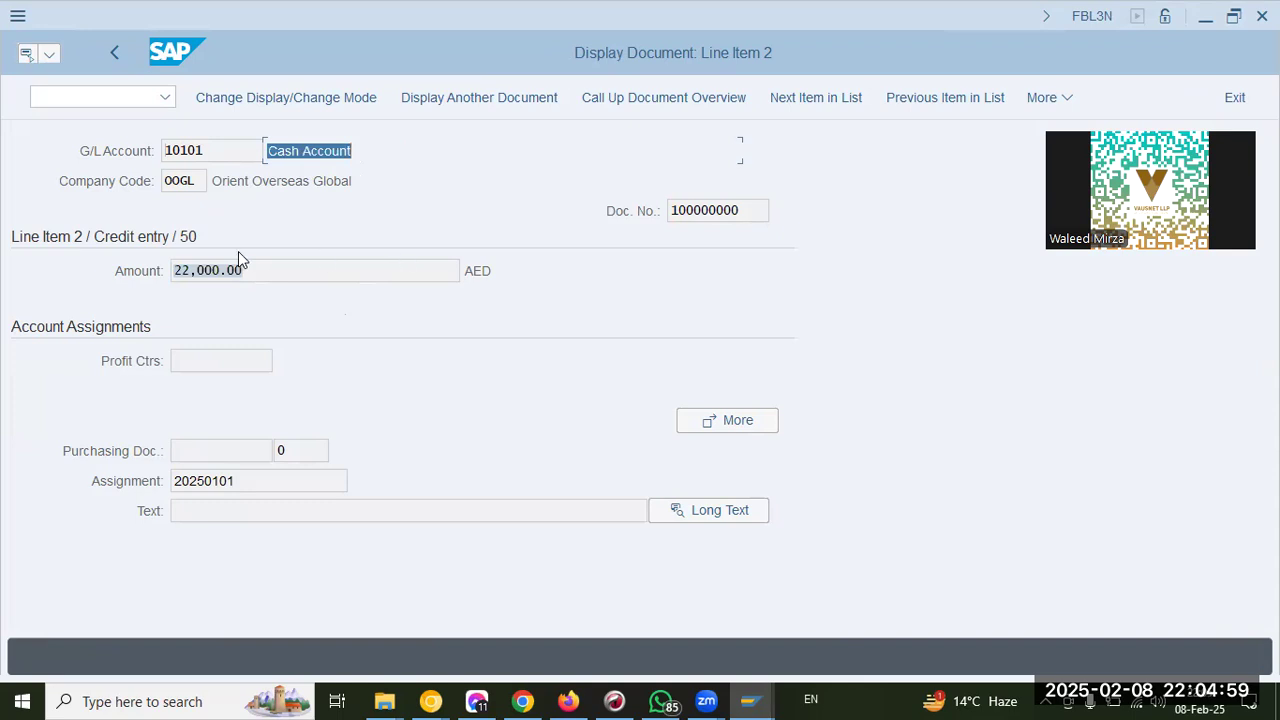
{"action": "left_click", "coordinate": [257, 270]}
{"action": "left_click_drag", "start_coordinate": [289, 271], "coordinate": [124, 268]}
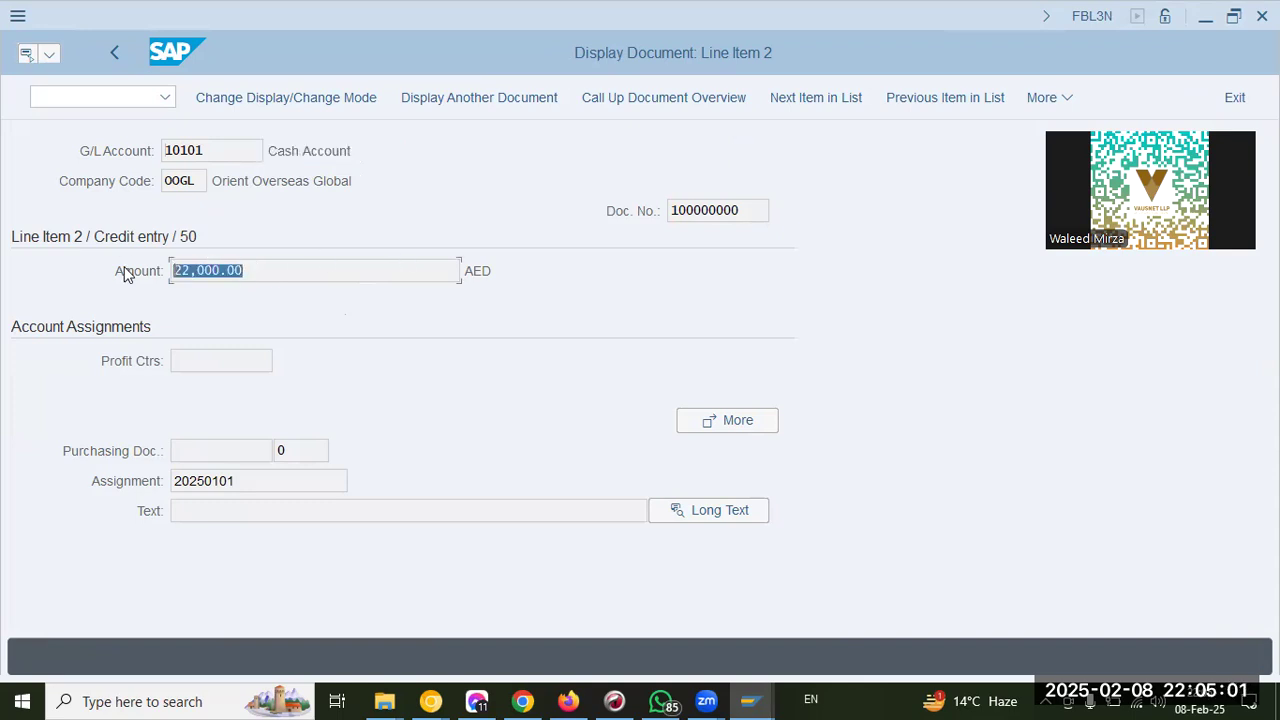
{"action": "left_click", "coordinate": [257, 272]}
{"action": "left_click_drag", "start_coordinate": [257, 272], "coordinate": [45, 266]}
{"action": "left_click", "coordinate": [235, 271]}
{"action": "left_click_drag", "start_coordinate": [235, 271], "coordinate": [70, 270]}
Step: Call up the document overview, compare its debit and credit amounts, and return to the line item list
{"action": "left_click", "coordinate": [640, 100]}
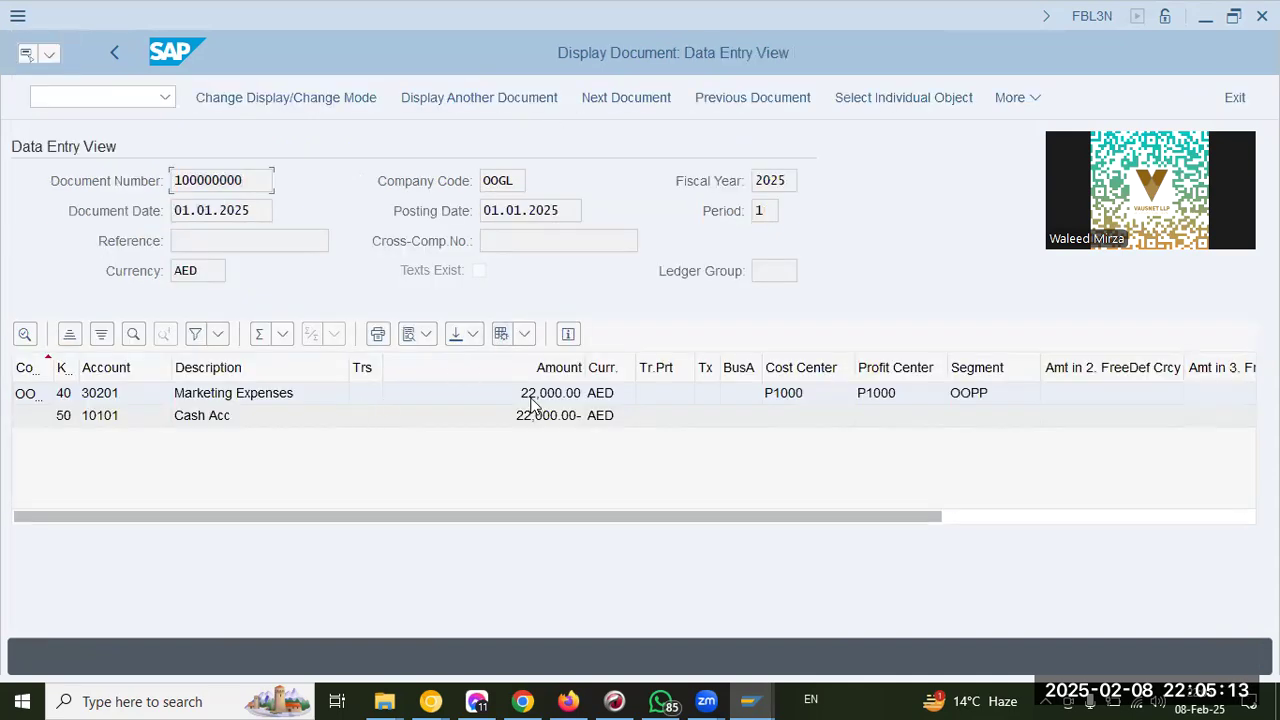
{"action": "left_click", "coordinate": [574, 419]}
{"action": "left_click", "coordinate": [543, 396]}
{"action": "left_click", "coordinate": [113, 52]}
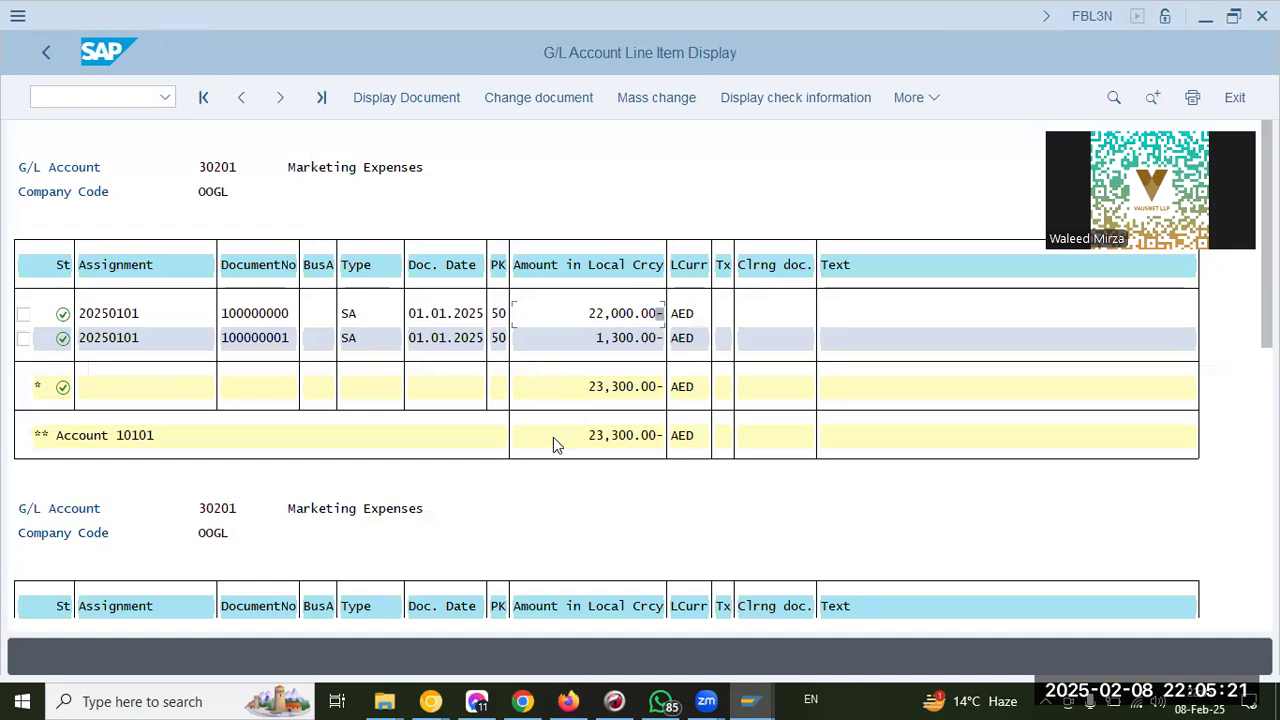
Step: Compare the line items and G/L account headings of the 10101 and 30201 sections in the list
{"action": "scroll", "coordinate": [553, 441], "scroll_direction": "down", "scroll_amount": 2}
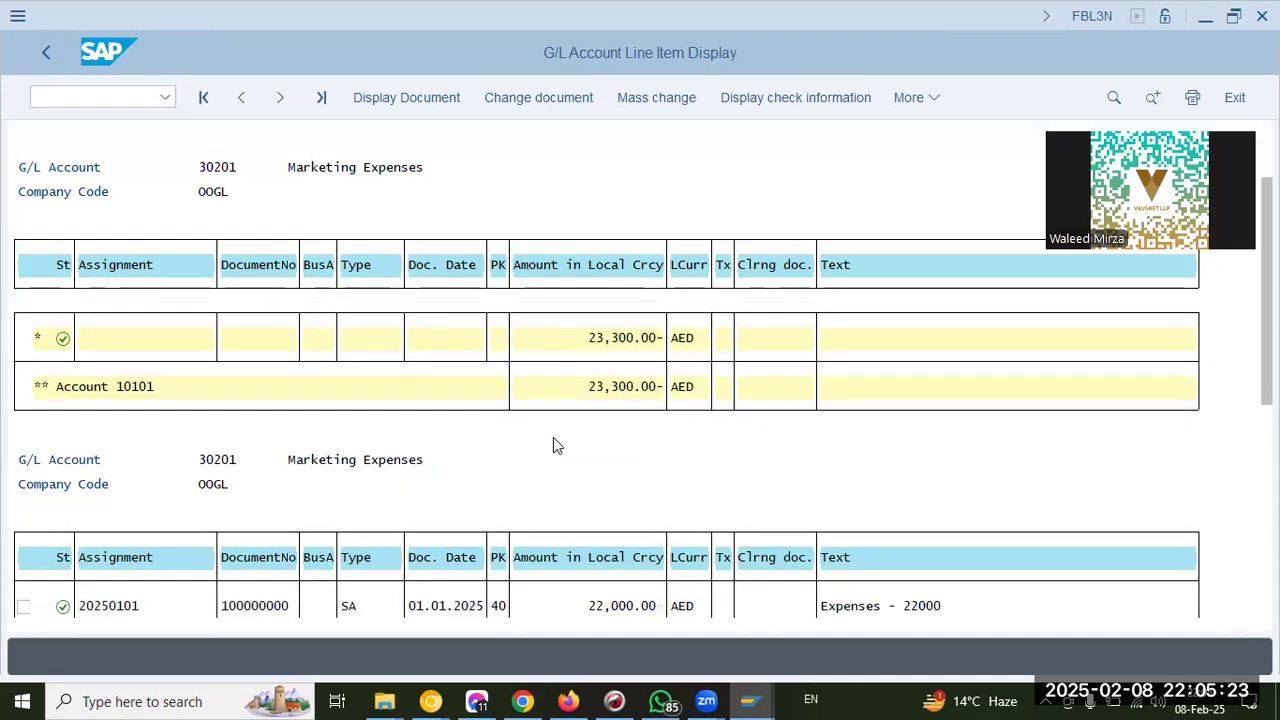
{"action": "scroll", "coordinate": [553, 438], "scroll_direction": "down", "scroll_amount": 3}
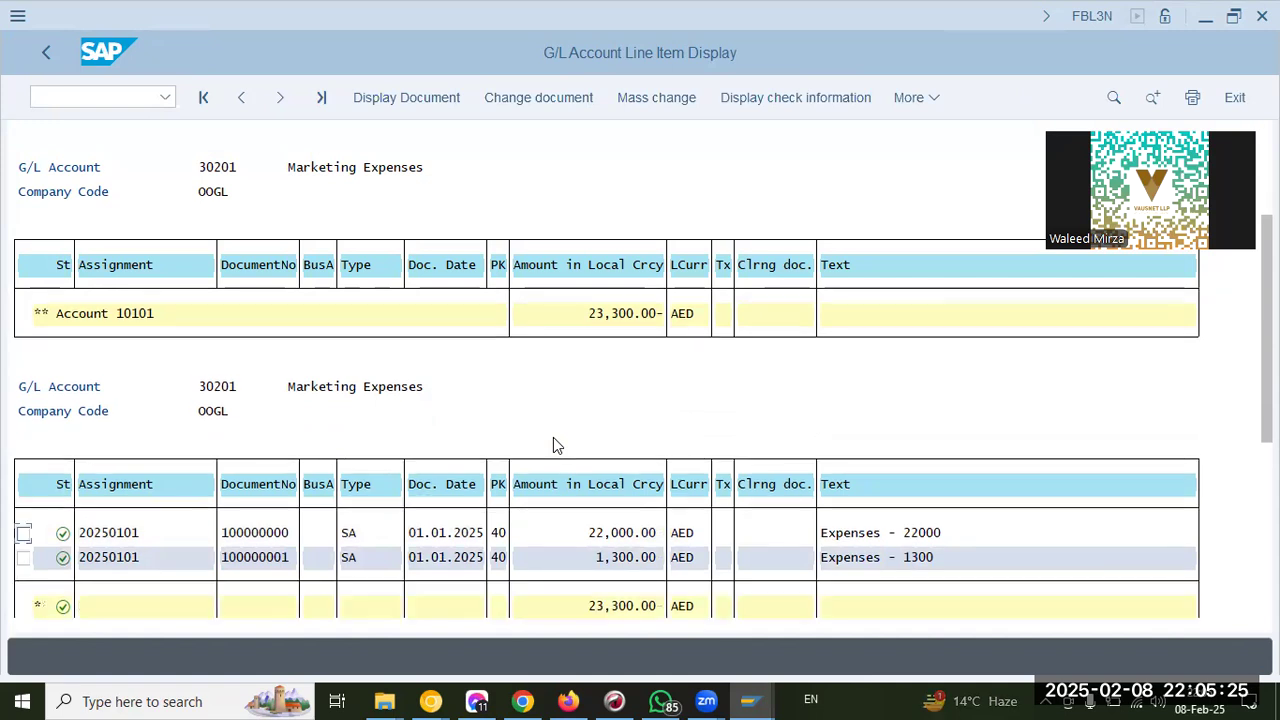
{"action": "scroll", "coordinate": [345, 392], "scroll_direction": "up", "scroll_amount": 1}
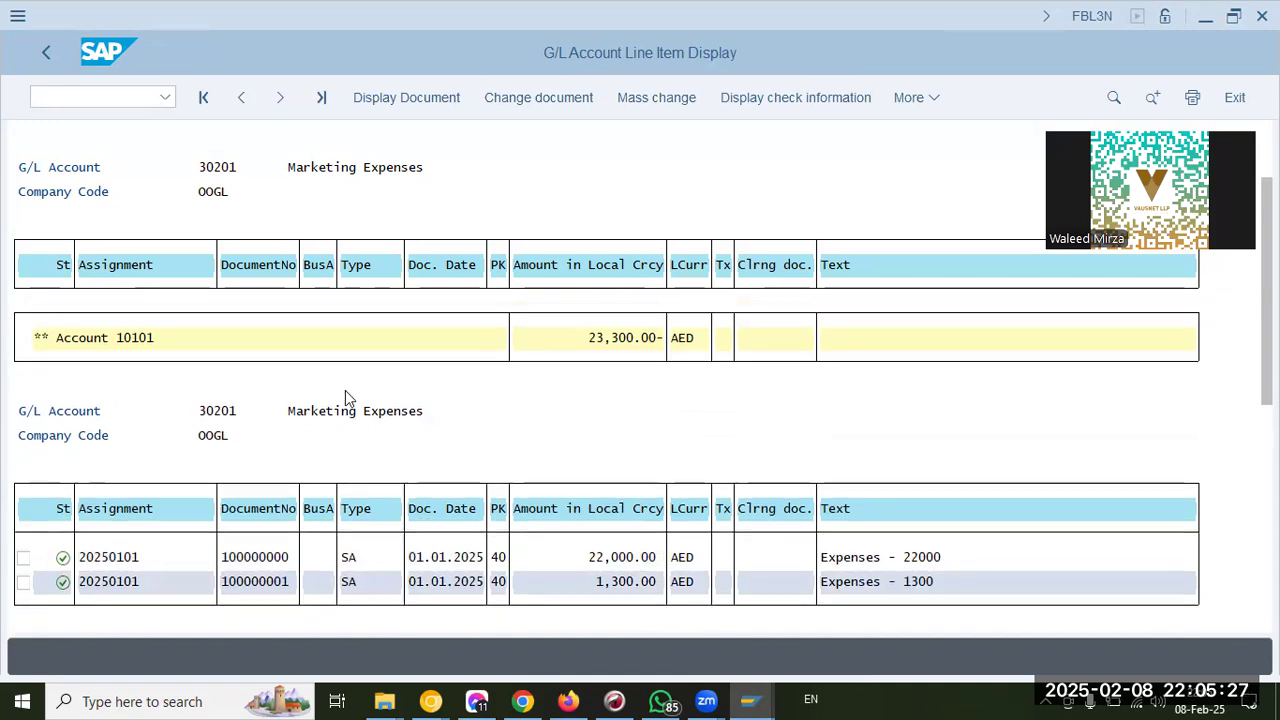
{"action": "scroll", "coordinate": [345, 392], "scroll_direction": "up", "scroll_amount": 3}
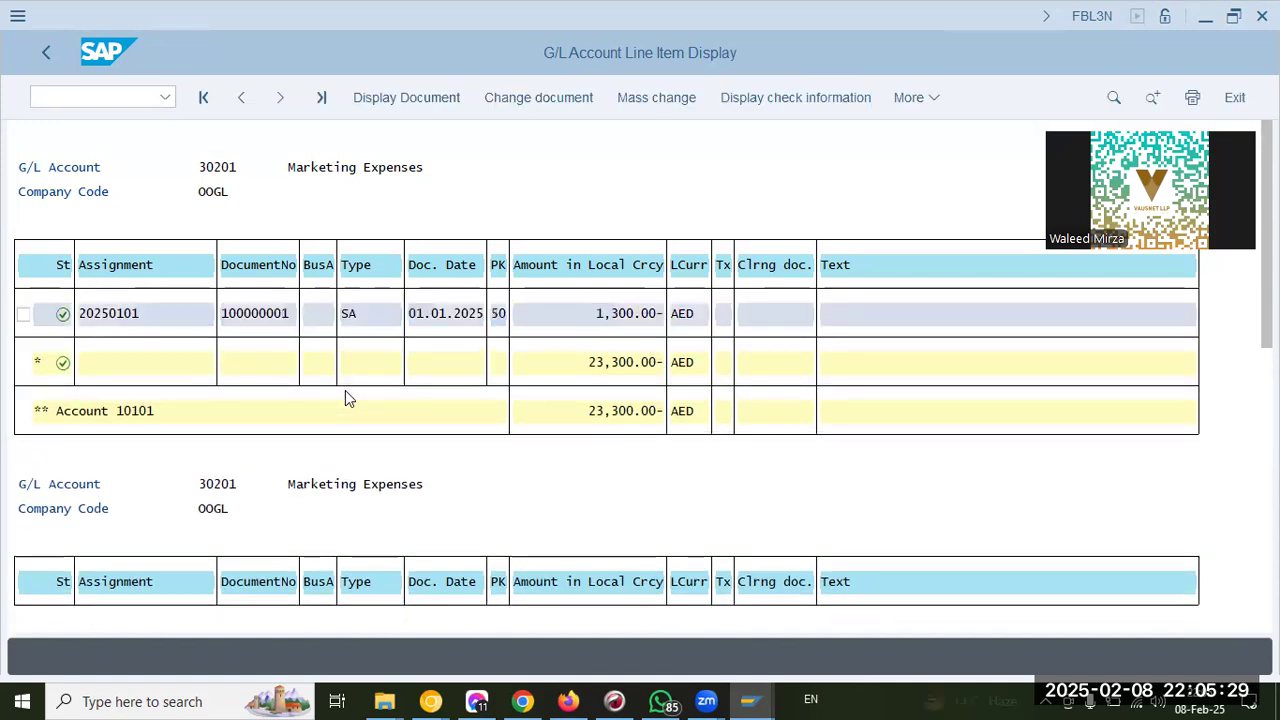
{"action": "scroll", "coordinate": [345, 397], "scroll_direction": "up", "scroll_amount": 1}
{"action": "left_click", "coordinate": [339, 167]}
{"action": "left_click", "coordinate": [390, 510]}
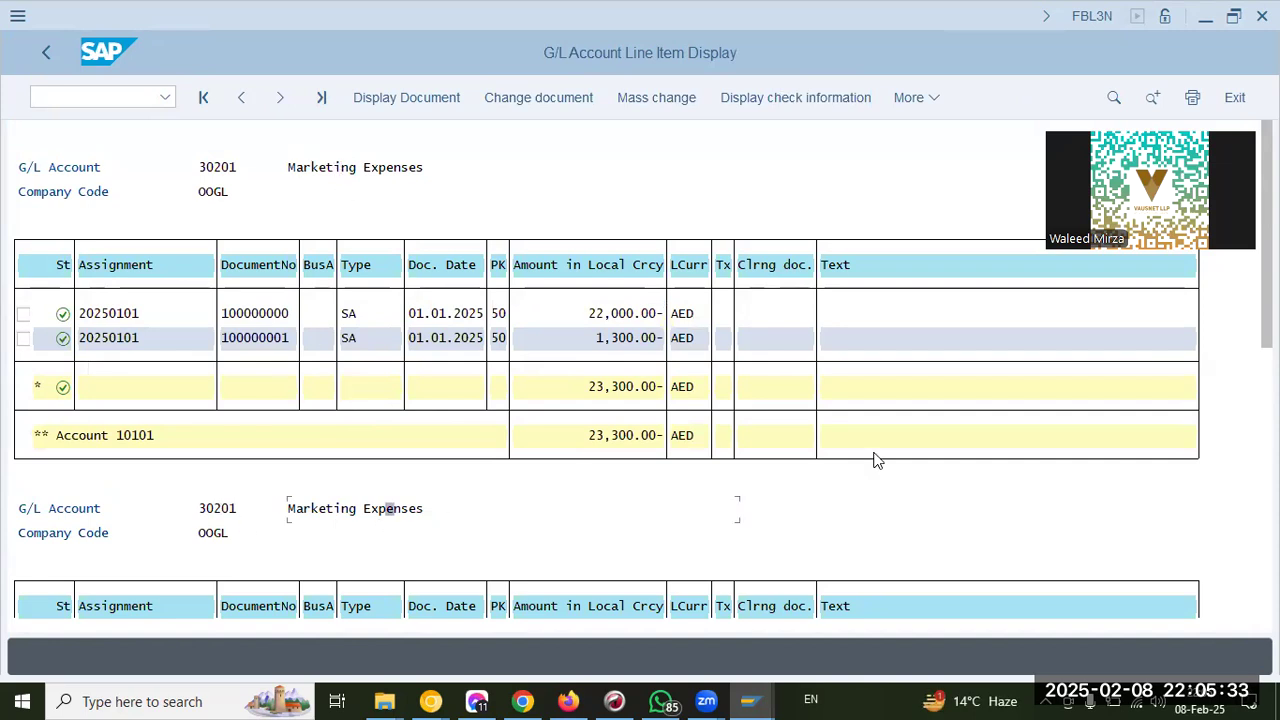
Step: Examine the account 30201 line items, its subtotal and the overall total, and return to the selection screen
{"action": "scroll", "coordinate": [377, 486], "scroll_direction": "down", "scroll_amount": 3}
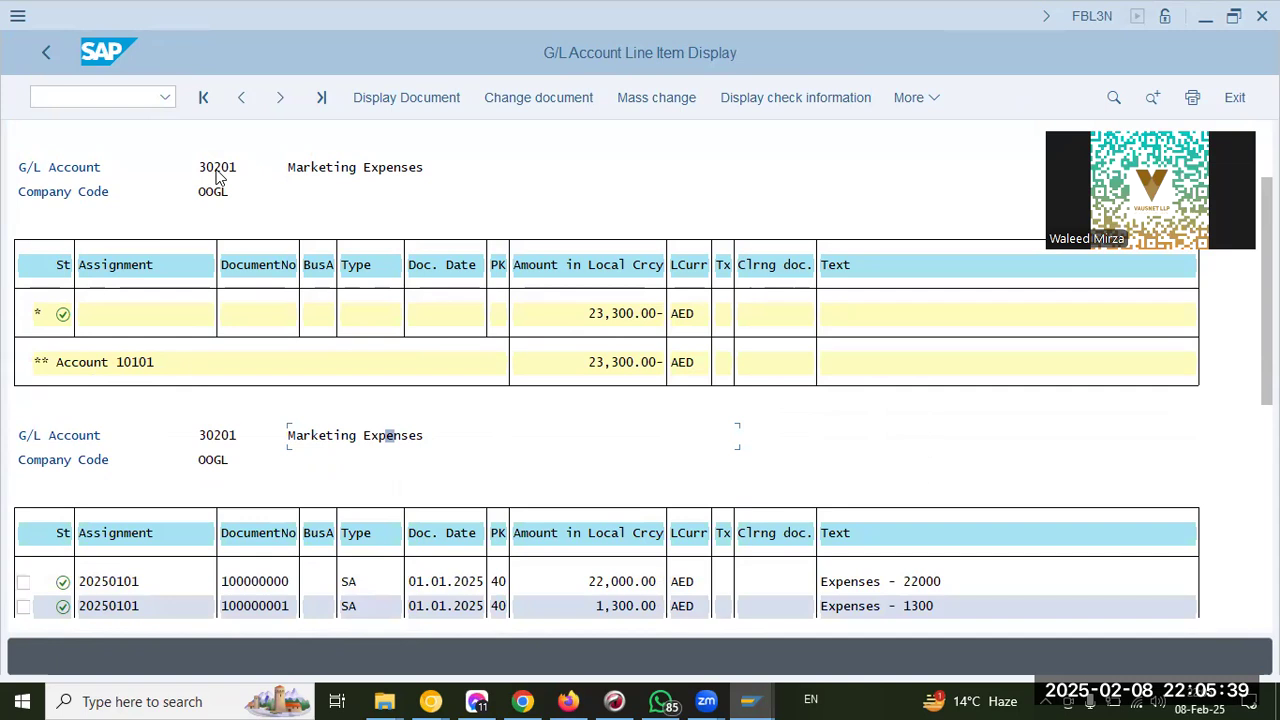
{"action": "scroll", "coordinate": [417, 455], "scroll_direction": "down", "scroll_amount": 2}
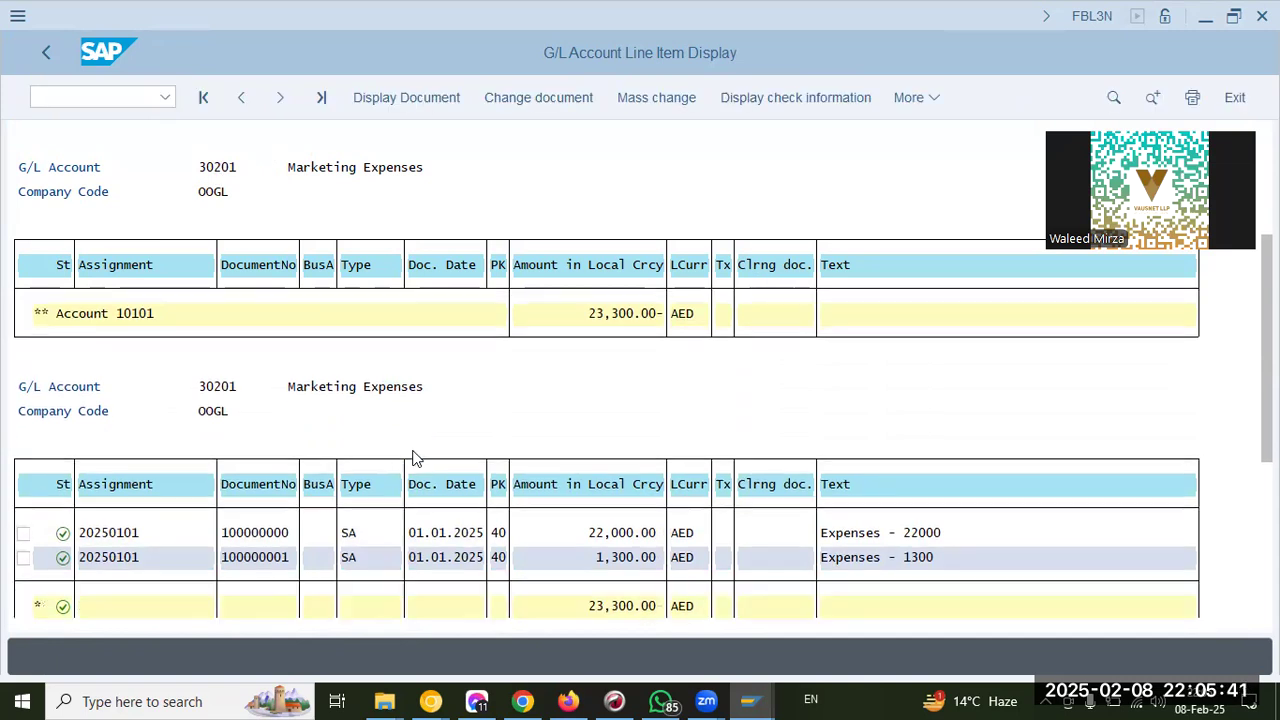
{"action": "scroll", "coordinate": [417, 458], "scroll_direction": "down", "scroll_amount": 1}
{"action": "scroll", "coordinate": [417, 458], "scroll_direction": "down", "scroll_amount": 2}
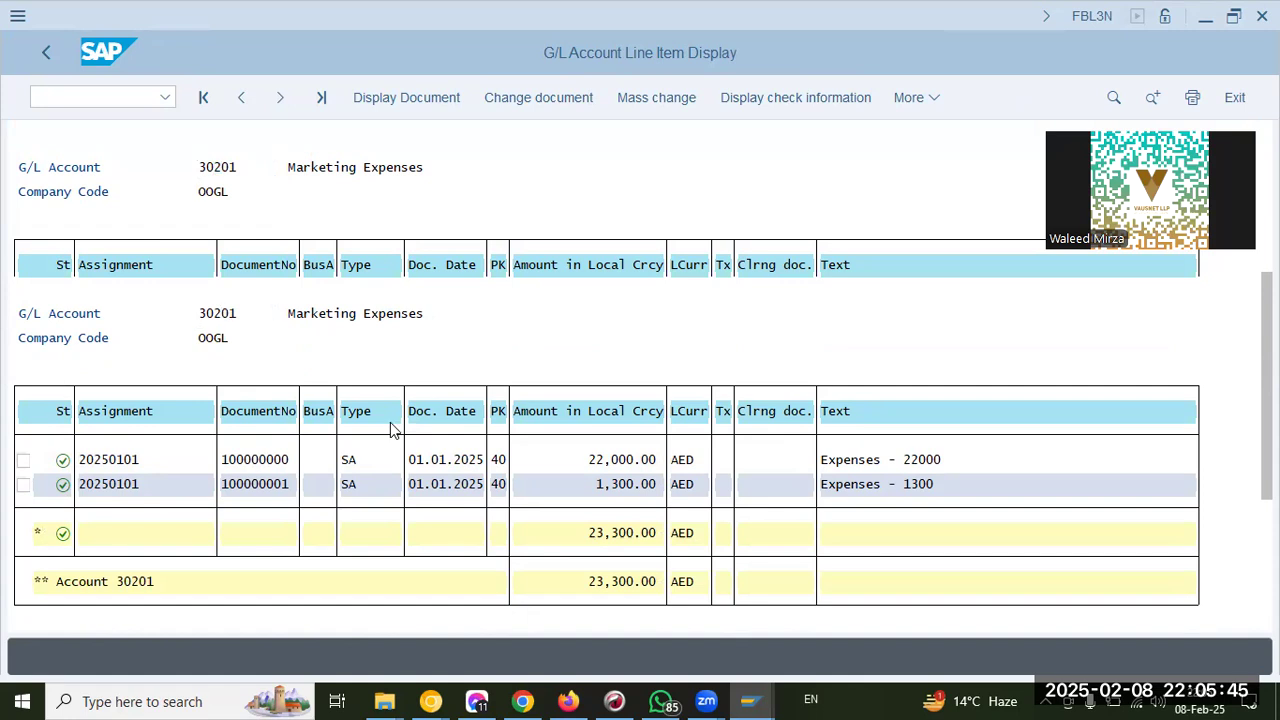
{"action": "scroll", "coordinate": [392, 430], "scroll_direction": "down", "scroll_amount": 3}
{"action": "scroll", "coordinate": [392, 430], "scroll_direction": "down", "scroll_amount": 5}
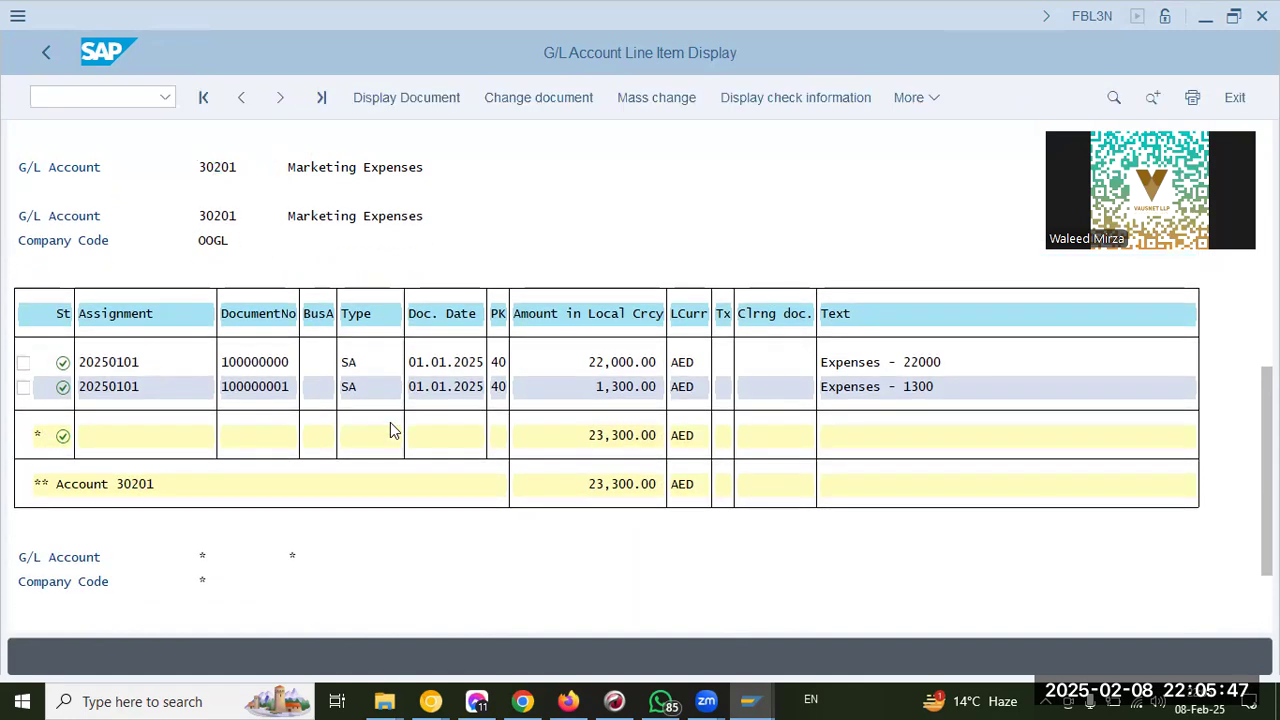
{"action": "scroll", "coordinate": [392, 430], "scroll_direction": "down", "scroll_amount": 1}
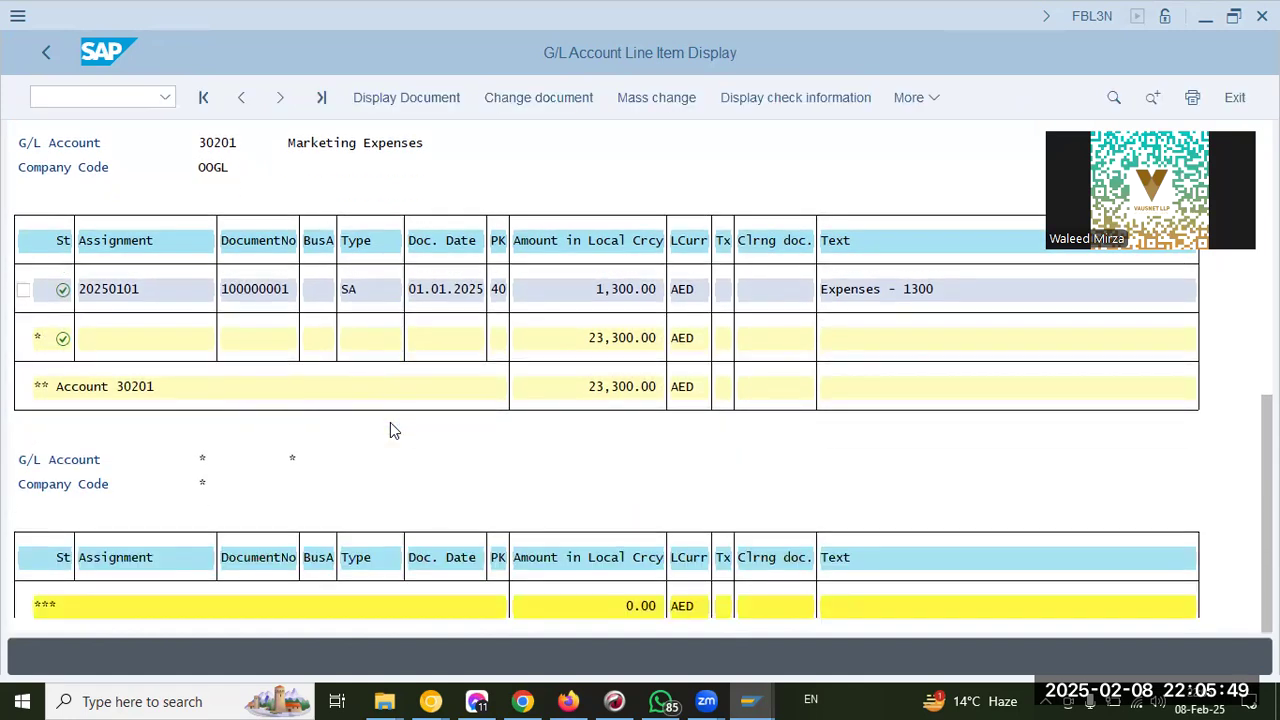
{"action": "scroll", "coordinate": [392, 430], "scroll_direction": "down", "scroll_amount": 1}
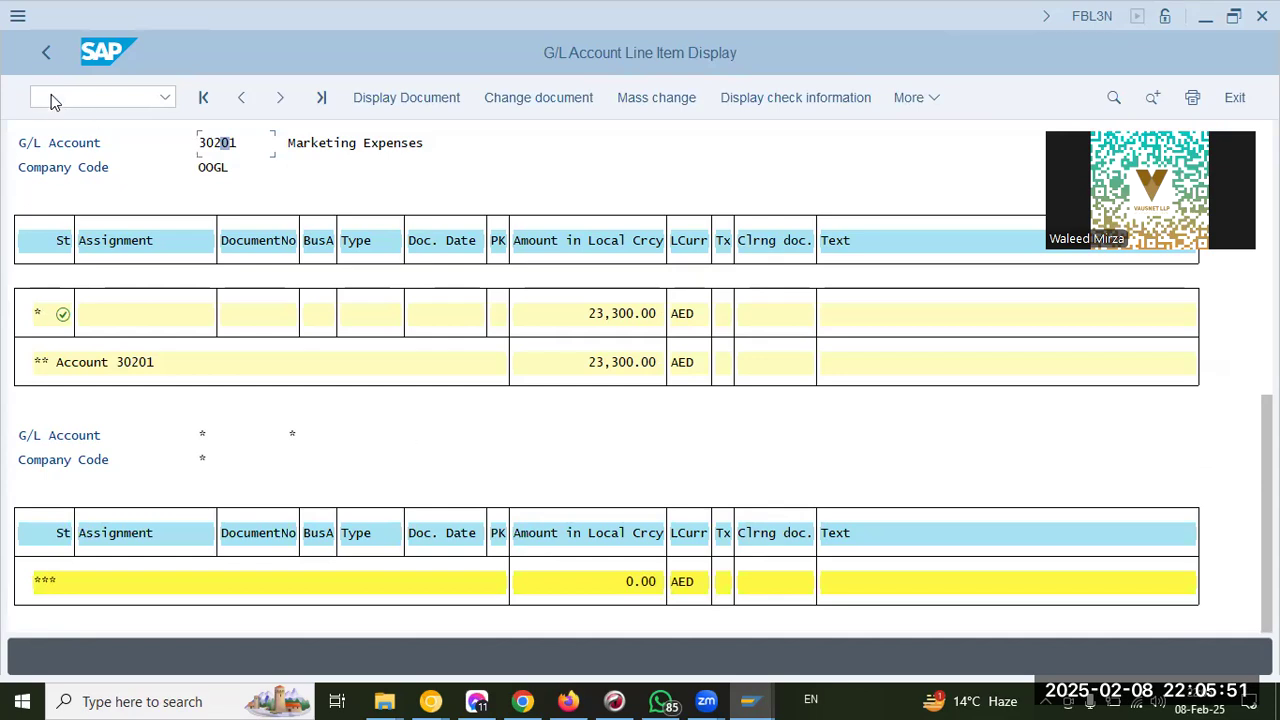
{"action": "left_click", "coordinate": [47, 50]}
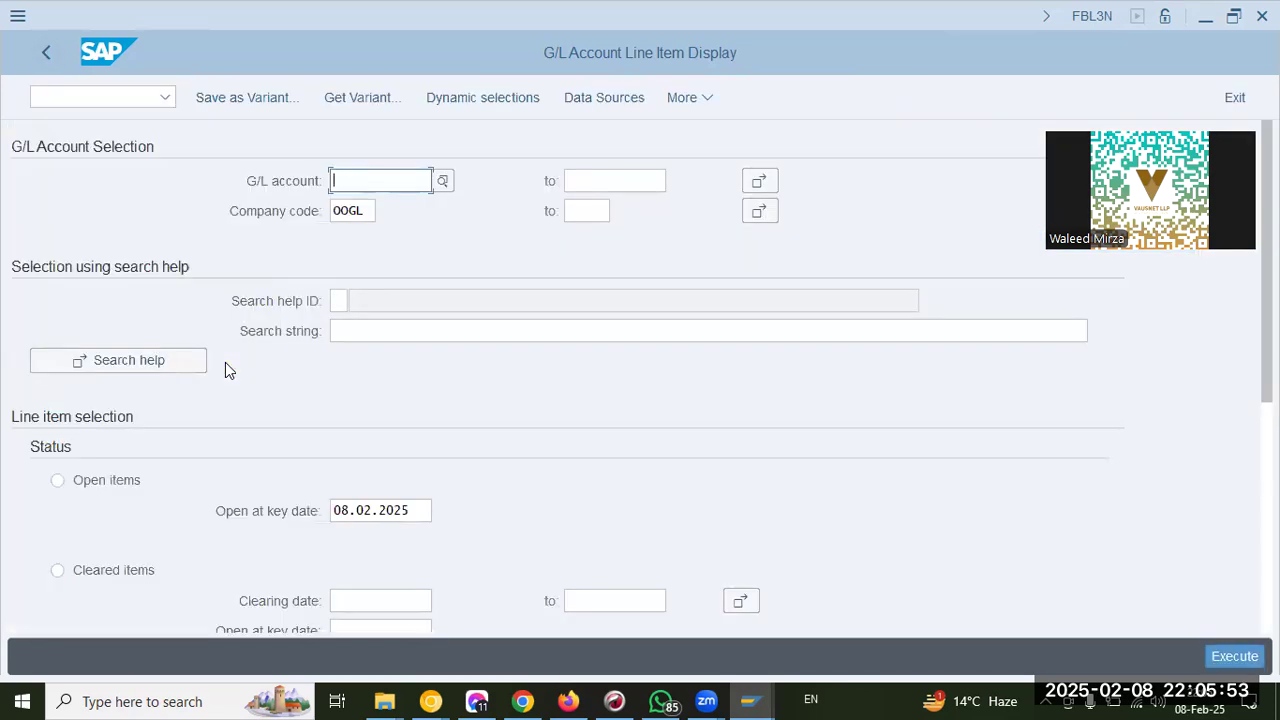
Step: Review the item status, item type and list output options, and exit the G/L account line item display
{"action": "scroll", "coordinate": [254, 477], "scroll_direction": "down", "scroll_amount": 4}
{"action": "scroll", "coordinate": [255, 476], "scroll_direction": "down", "scroll_amount": 3}
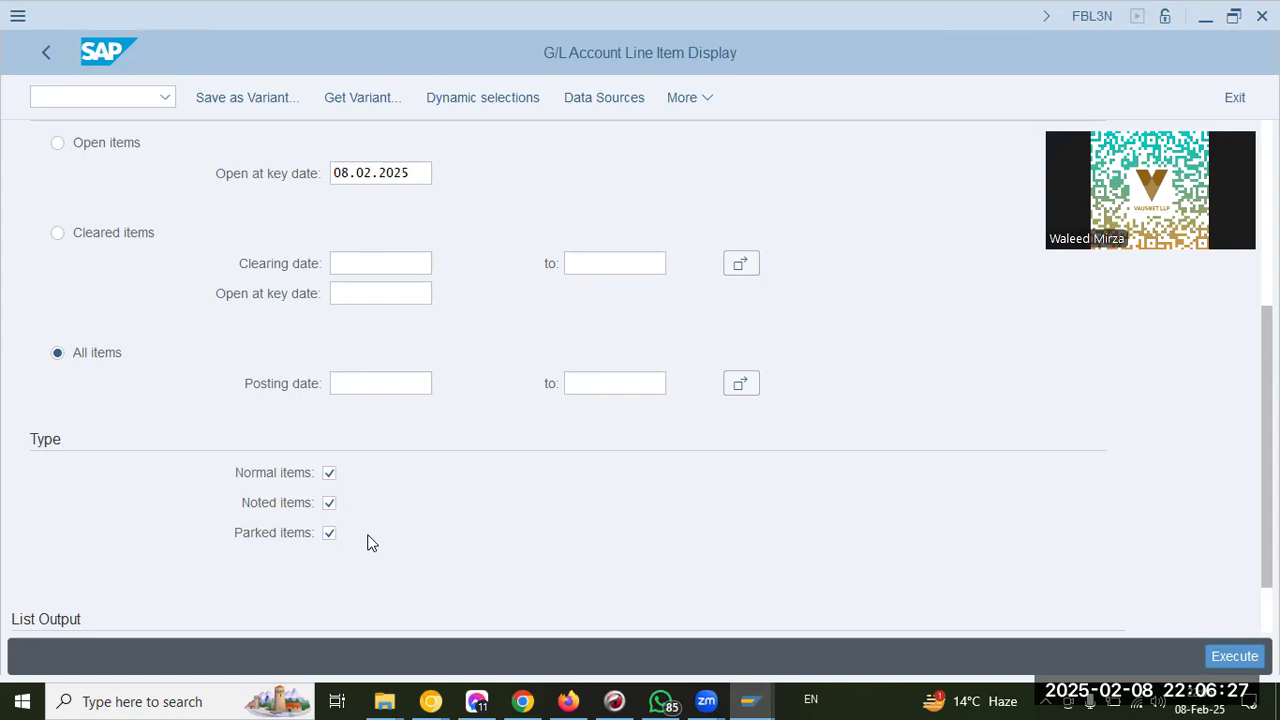
{"action": "scroll", "coordinate": [394, 534], "scroll_direction": "down", "scroll_amount": 2}
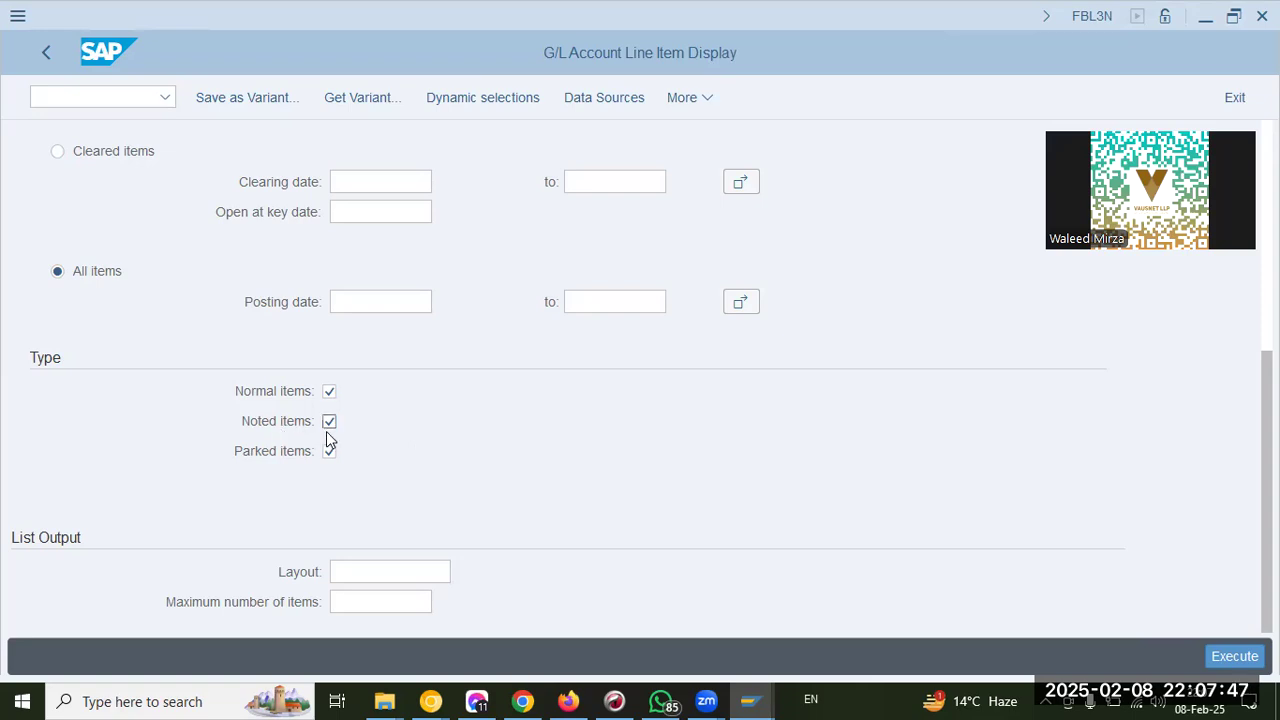
{"action": "scroll", "coordinate": [327, 450], "scroll_direction": "up", "scroll_amount": 5}
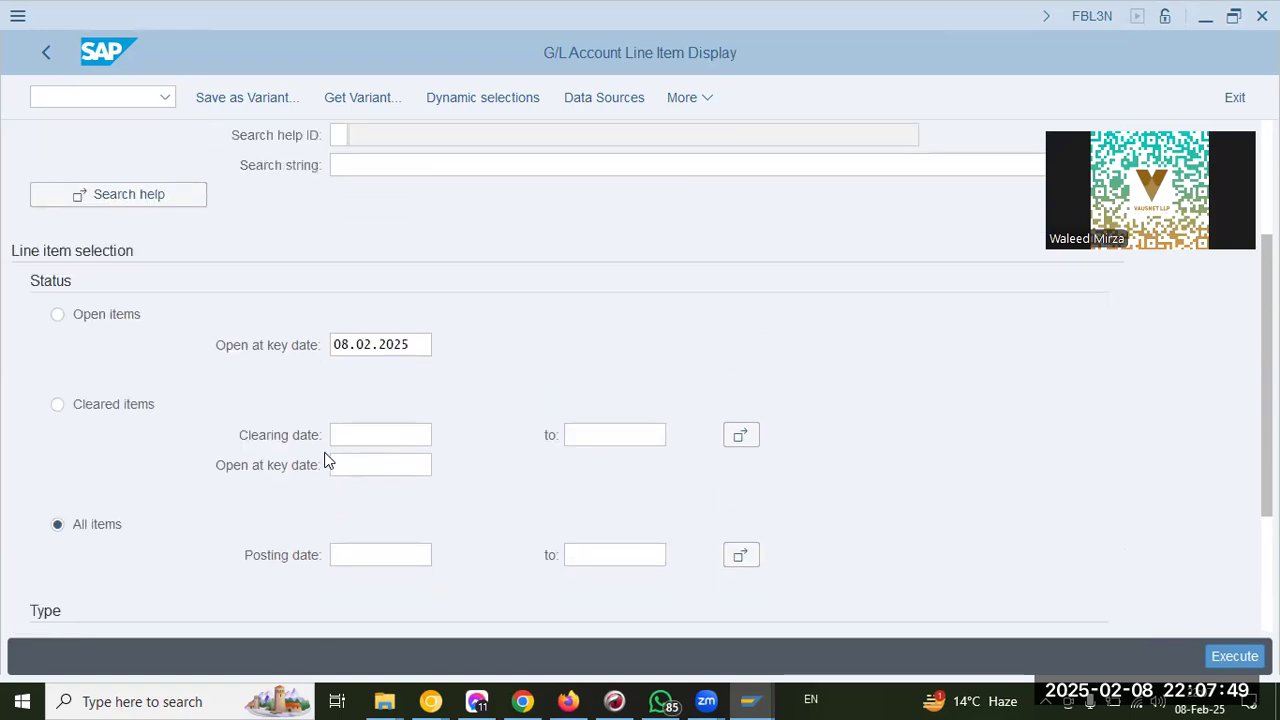
{"action": "scroll", "coordinate": [327, 460], "scroll_direction": "down", "scroll_amount": 3}
{"action": "scroll", "coordinate": [303, 495], "scroll_direction": "up", "scroll_amount": 4}
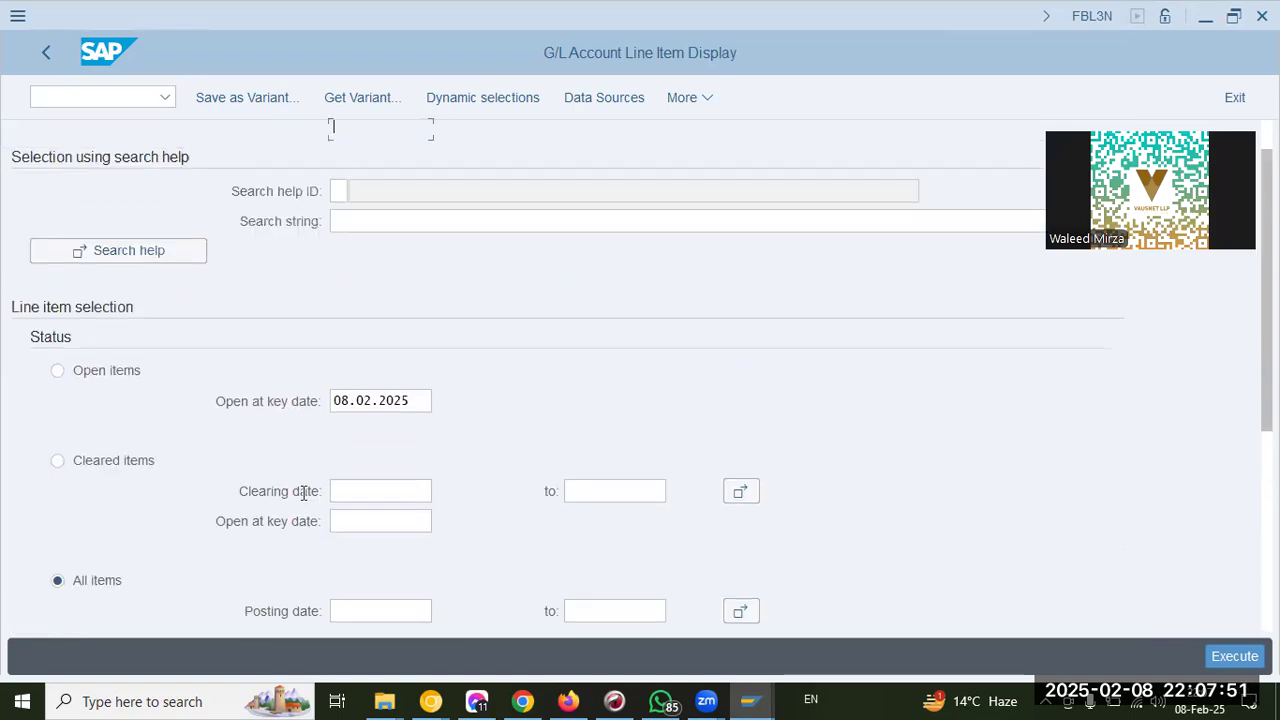
{"action": "scroll", "coordinate": [303, 492], "scroll_direction": "up", "scroll_amount": 2}
{"action": "left_click", "coordinate": [41, 63]}
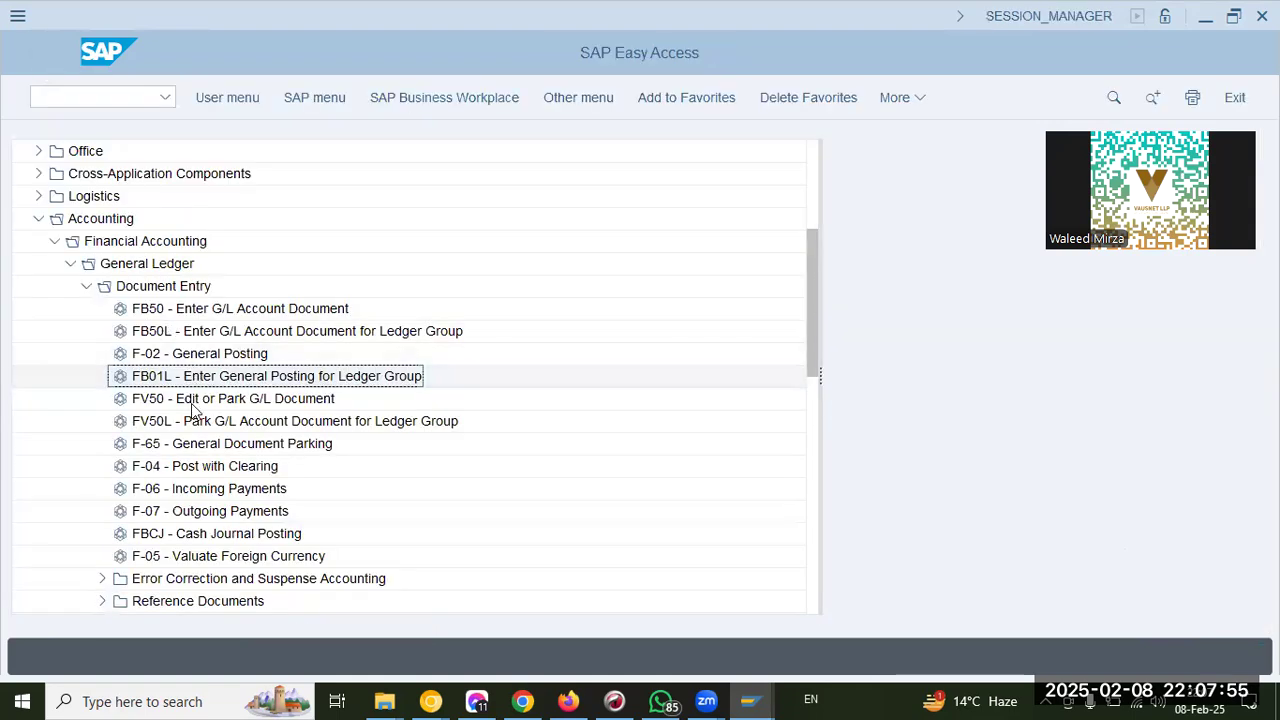
Step: Start FB50 - Enter G/L Account Document from the Document Entry folder
{"action": "left_click", "coordinate": [191, 400]}
{"action": "left_click", "coordinate": [214, 424]}
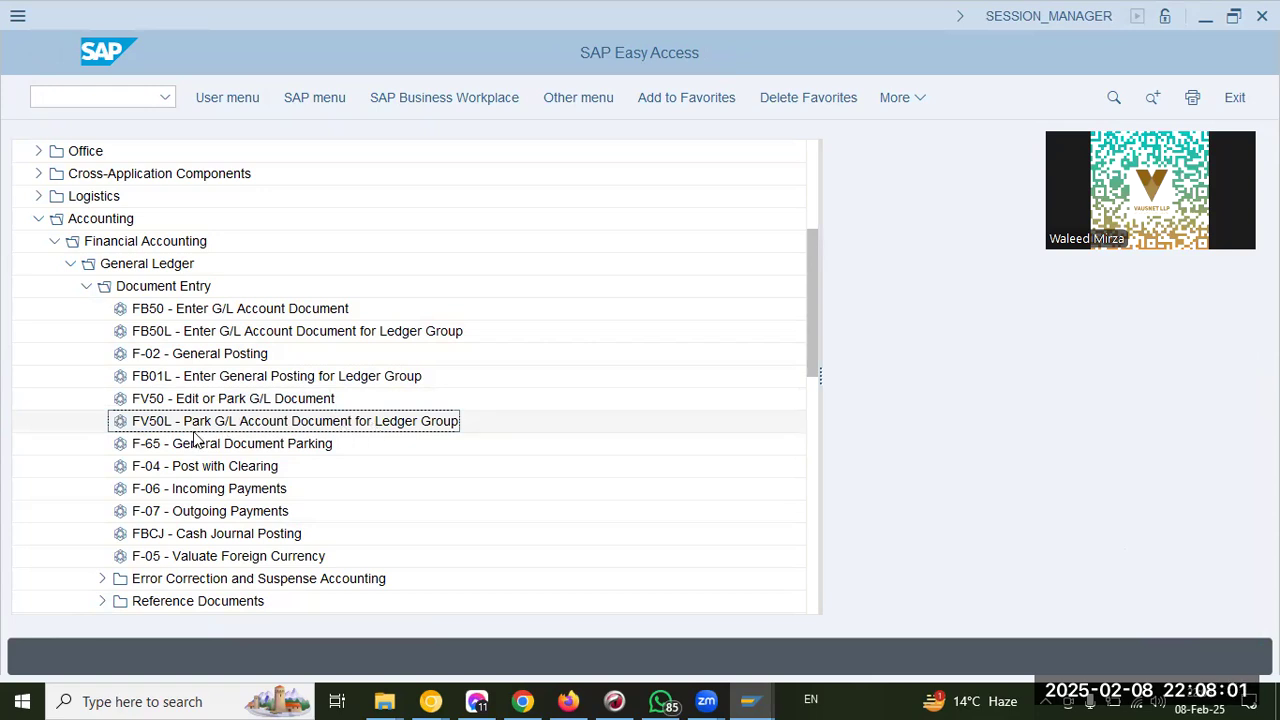
{"action": "left_click", "coordinate": [215, 316]}
{"action": "double_click", "coordinate": [215, 312]}
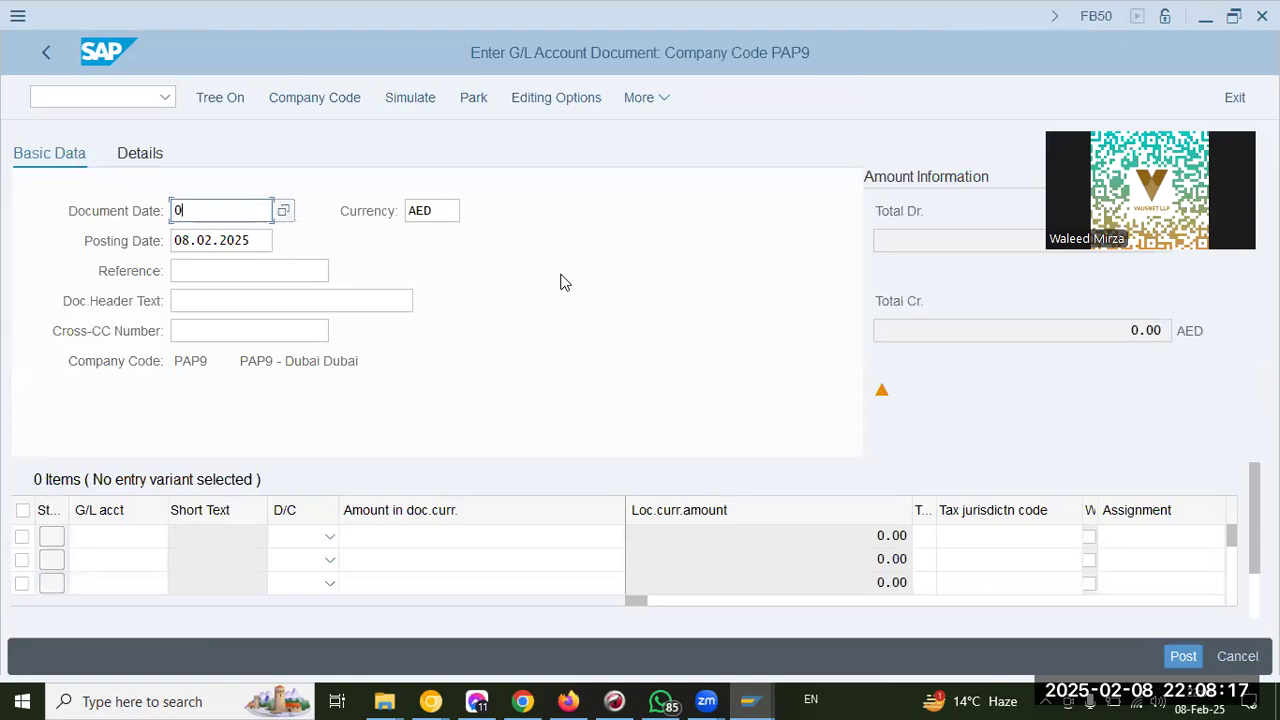
Step: Set the document and posting dates to 01.02.2025 and the document header text to exp--->4004
{"action": "type", "text": ".02.204"}
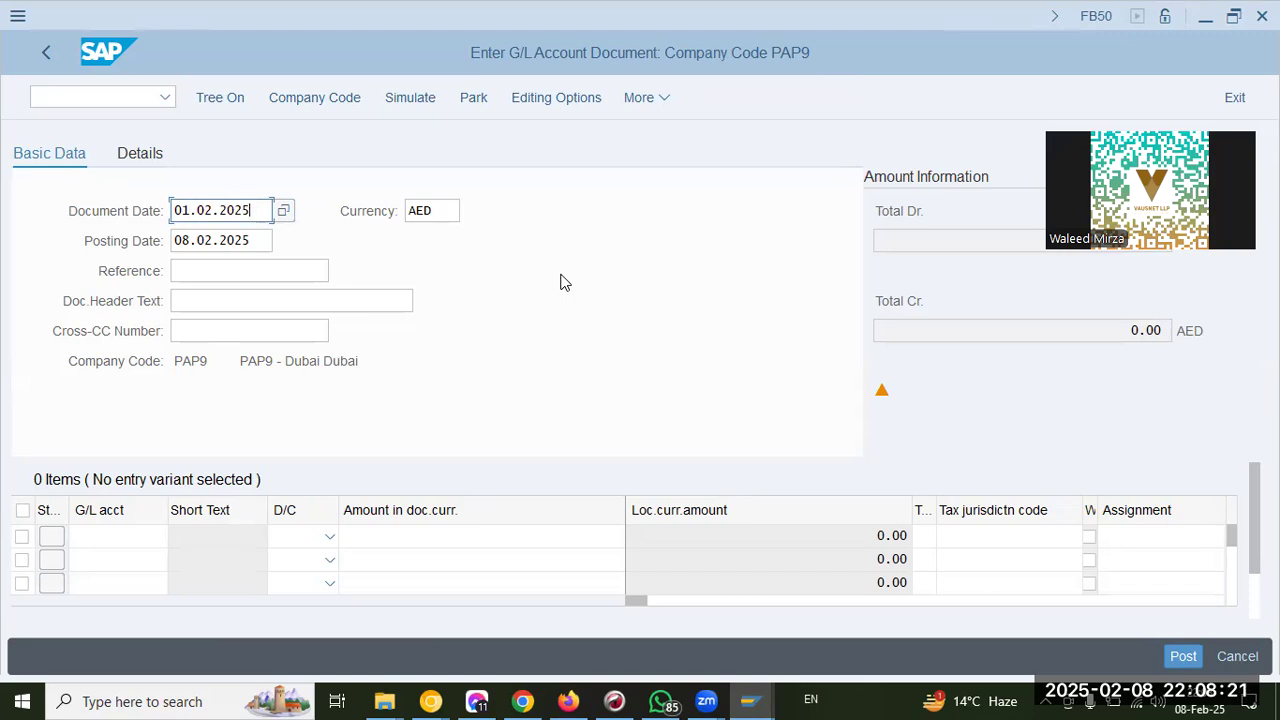
{"action": "key", "text": "Tab"}
{"action": "type", "text": "01.08.2025"}
{"action": "key", "text": "Tab"}
{"action": "key", "text": "Tab"}
{"action": "type", "text": "exp--->4004"}
{"action": "key", "text": "Tab"}
{"action": "key", "text": "Tab"}
{"action": "key", "text": "Tab"}
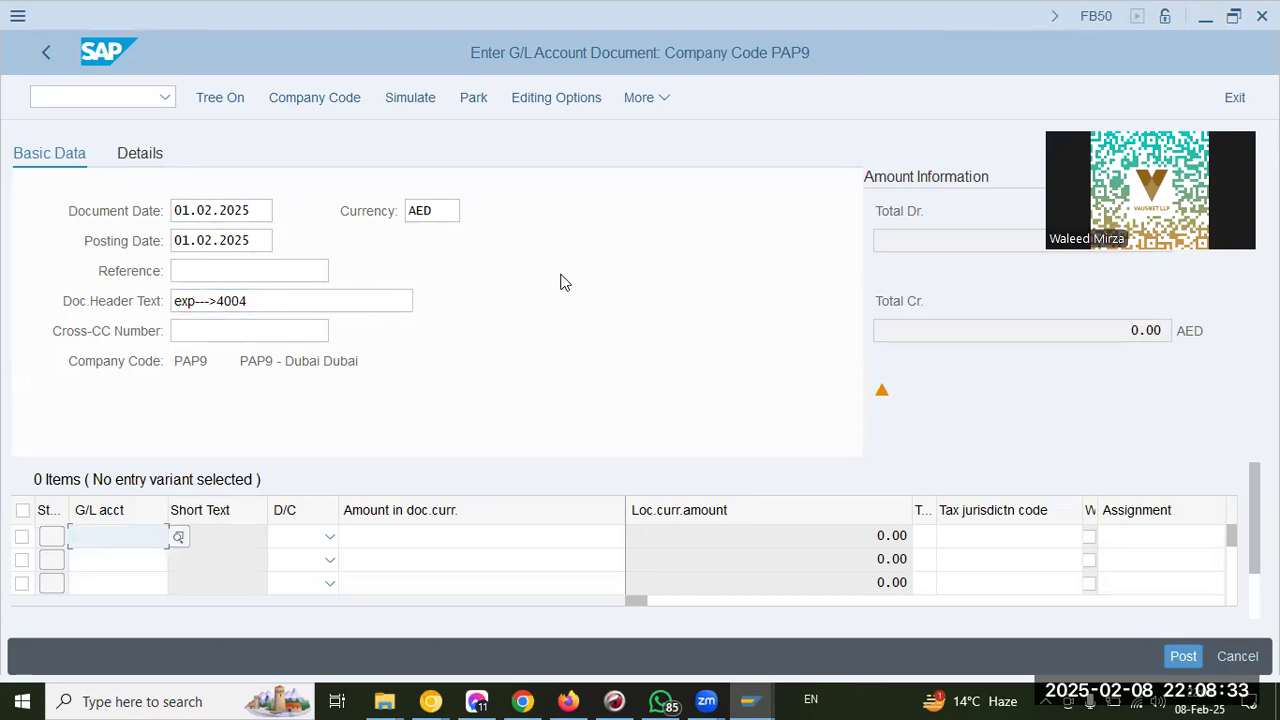
Step: Enter a debit line of 4004 for G/L account 30201 in the first item row
{"action": "type", "text": "30201"}
{"action": "key", "text": "Tab"}
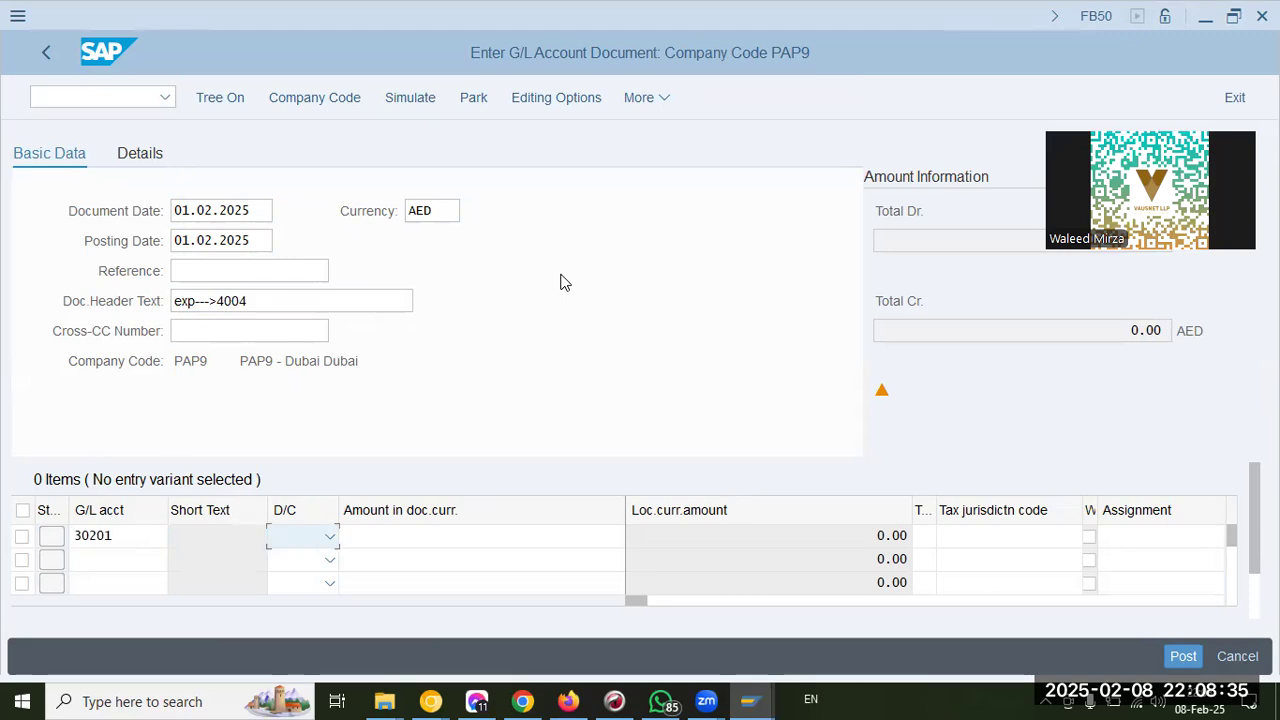
{"action": "key", "text": "Down"}
{"action": "key", "text": "Tab"}
{"action": "type", "text": "40"}
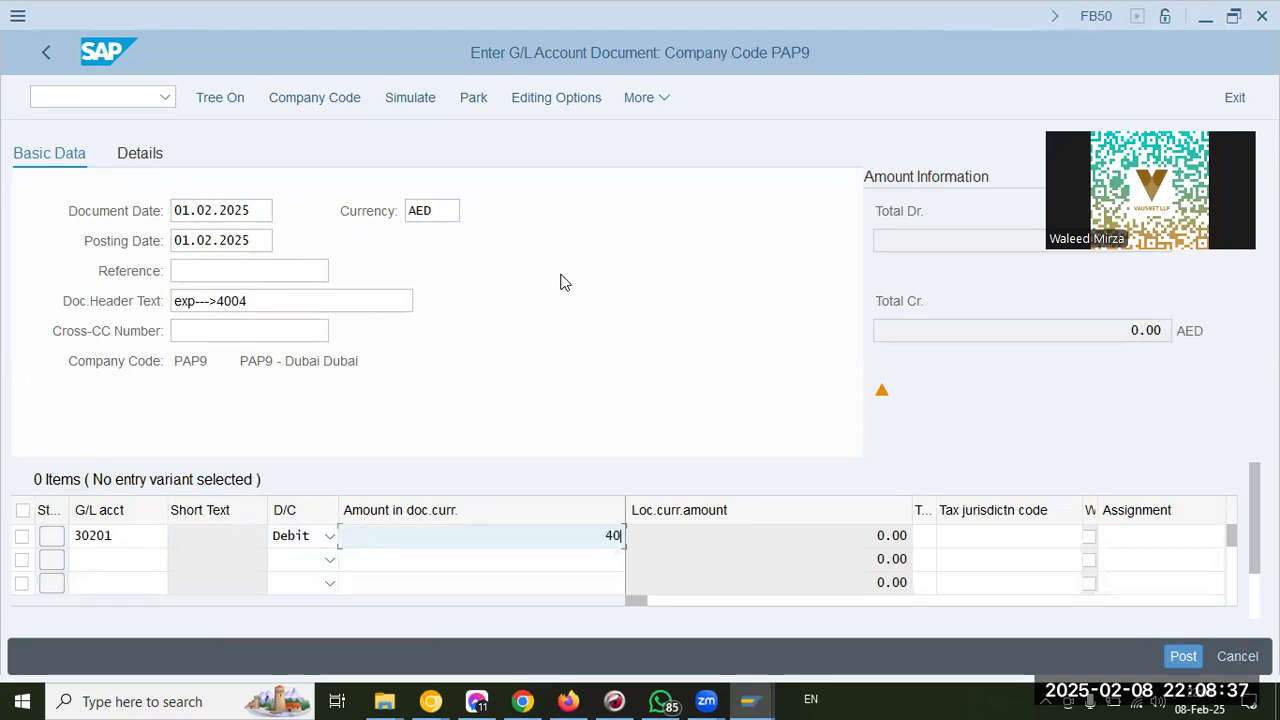
{"action": "type", "text": "04"}
{"action": "key", "text": "shift+Tab"}
{"action": "key", "text": "shift+Tab"}
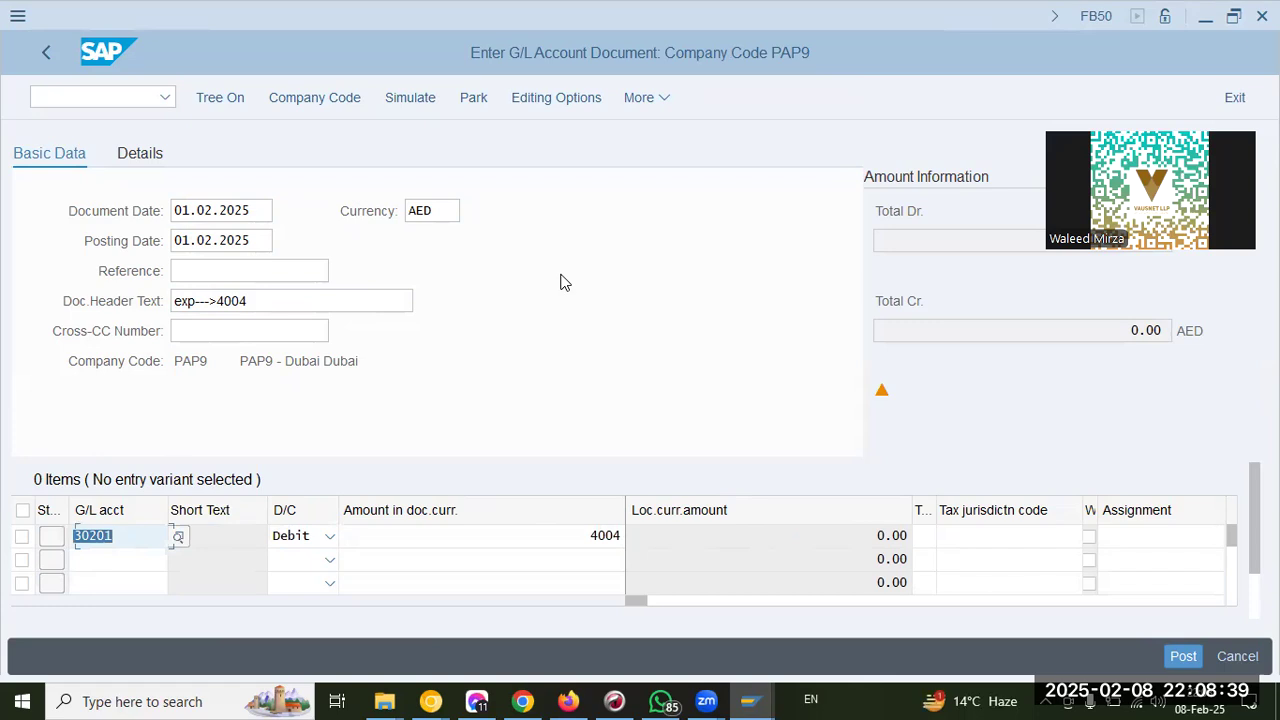
Step: Add a credit line for G/L account 10101 in the second row with * as its amount
{"action": "key", "text": "Down"}
{"action": "type", "text": "10101"}
{"action": "key", "text": "Tab"}
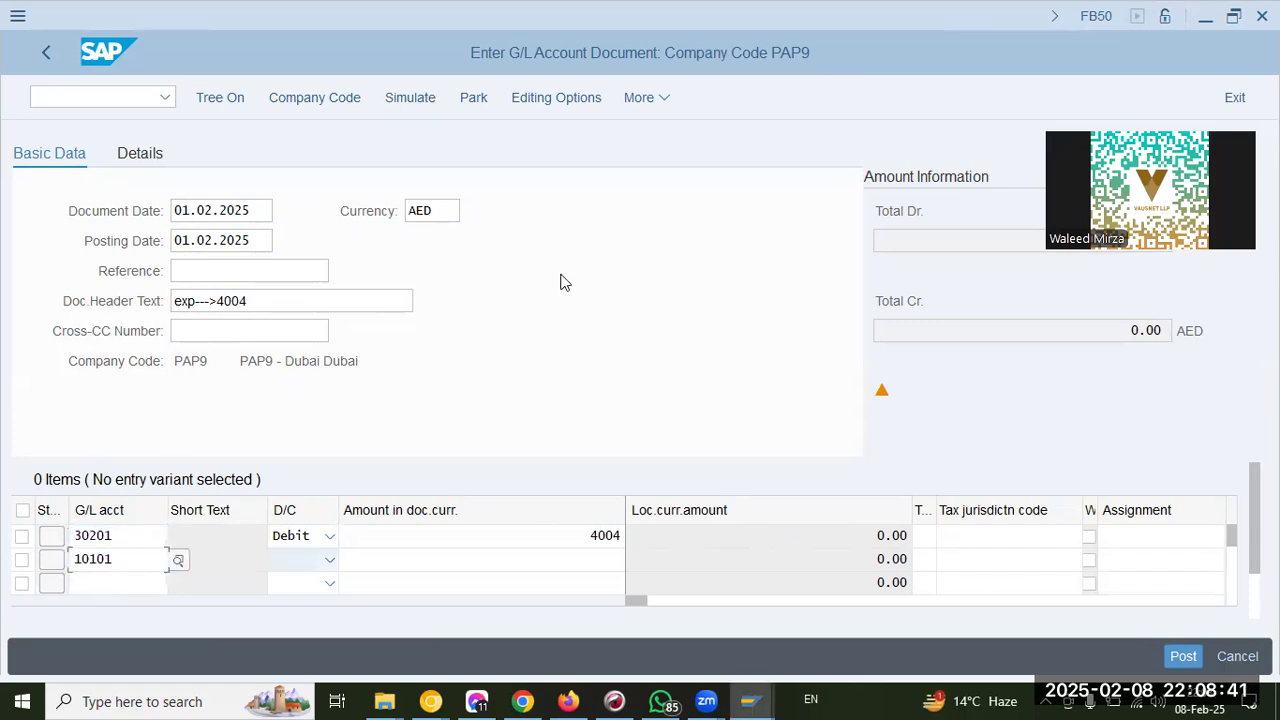
{"action": "key", "text": "c"}
{"action": "key", "text": "Tab"}
{"action": "type", "text": "*"}
{"action": "key", "text": "Tab"}
{"action": "key", "text": "Tab"}
{"action": "key", "text": "Tab"}
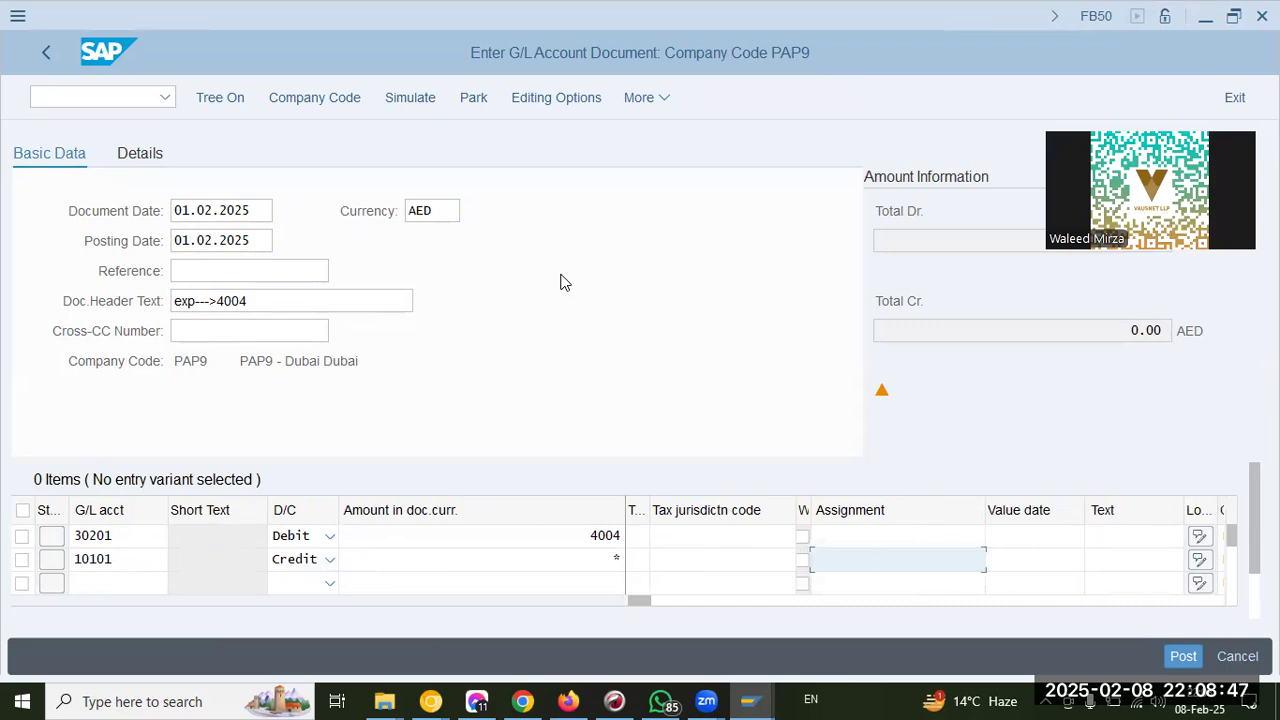
Step: Set the assignment and text of both the 30201 and 10101 lines to 4004
{"action": "type", "text": "4004"}
{"action": "key", "text": "Up"}
{"action": "type", "text": "4004"}
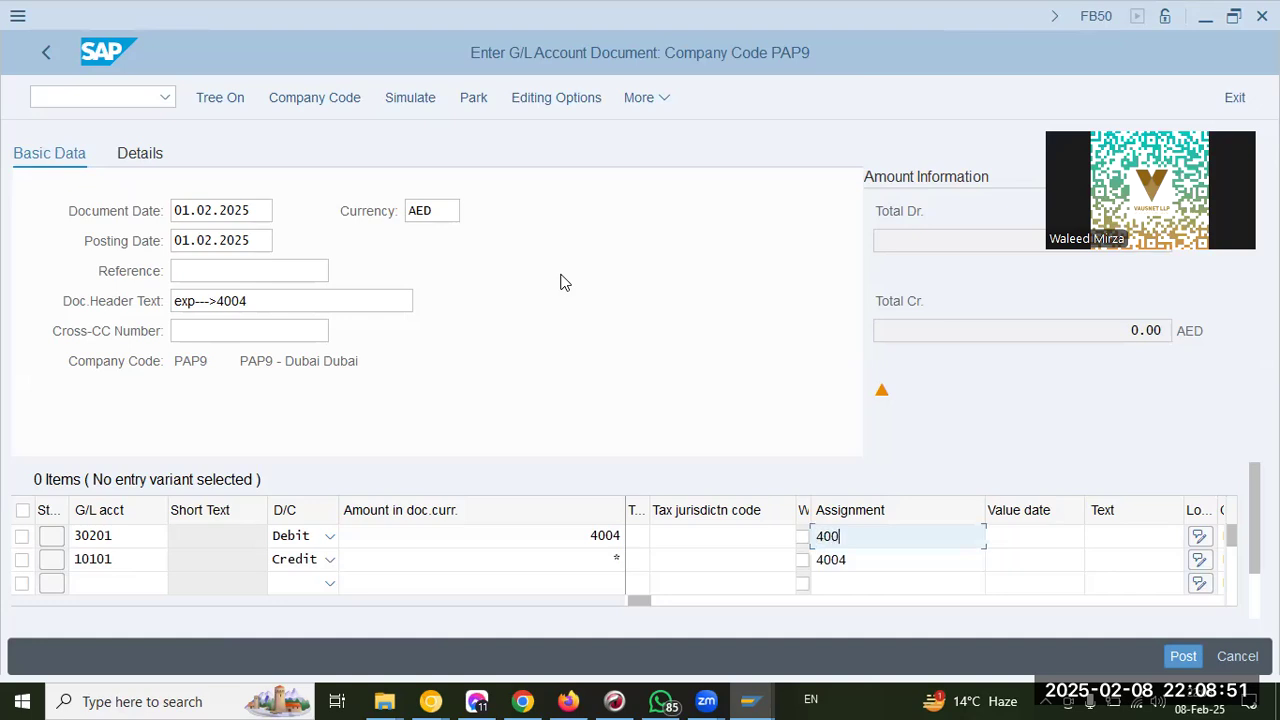
{"action": "key", "text": "Tab"}
{"action": "key", "text": "Tab"}
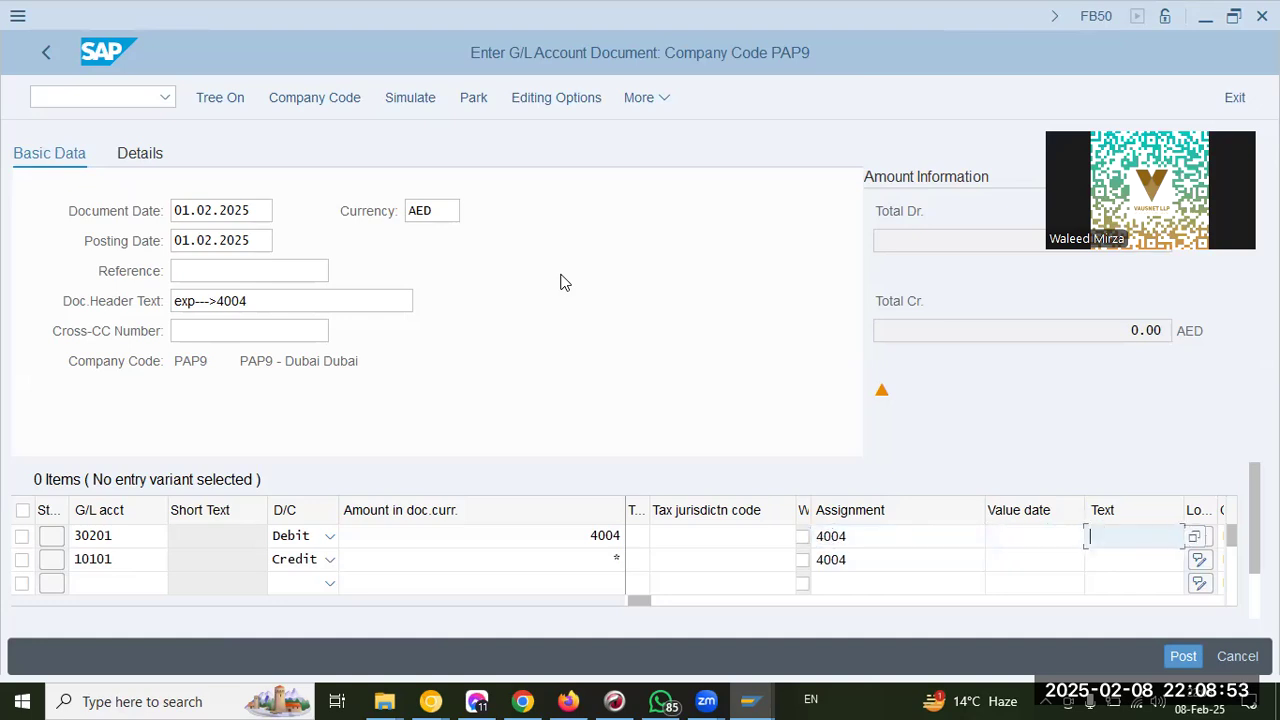
{"action": "type", "text": "4004"}
{"action": "key", "text": "Down"}
{"action": "type", "text": "4004"}
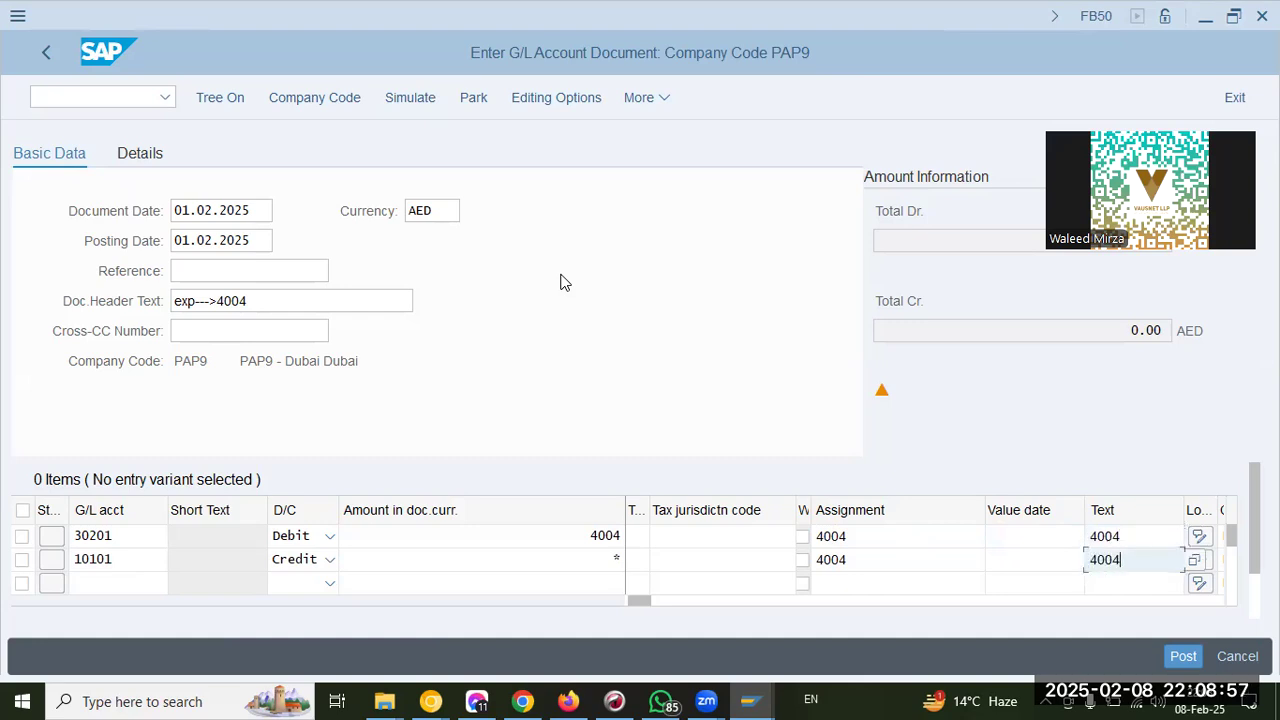
{"action": "key", "text": "Tab"}
{"action": "key", "text": "Tab"}
{"action": "key", "text": "Tab"}
Step: Switch the document entry from company code PAP9 to OOGL
{"action": "left_click_drag", "start_coordinate": [207, 363], "coordinate": [181, 363]}
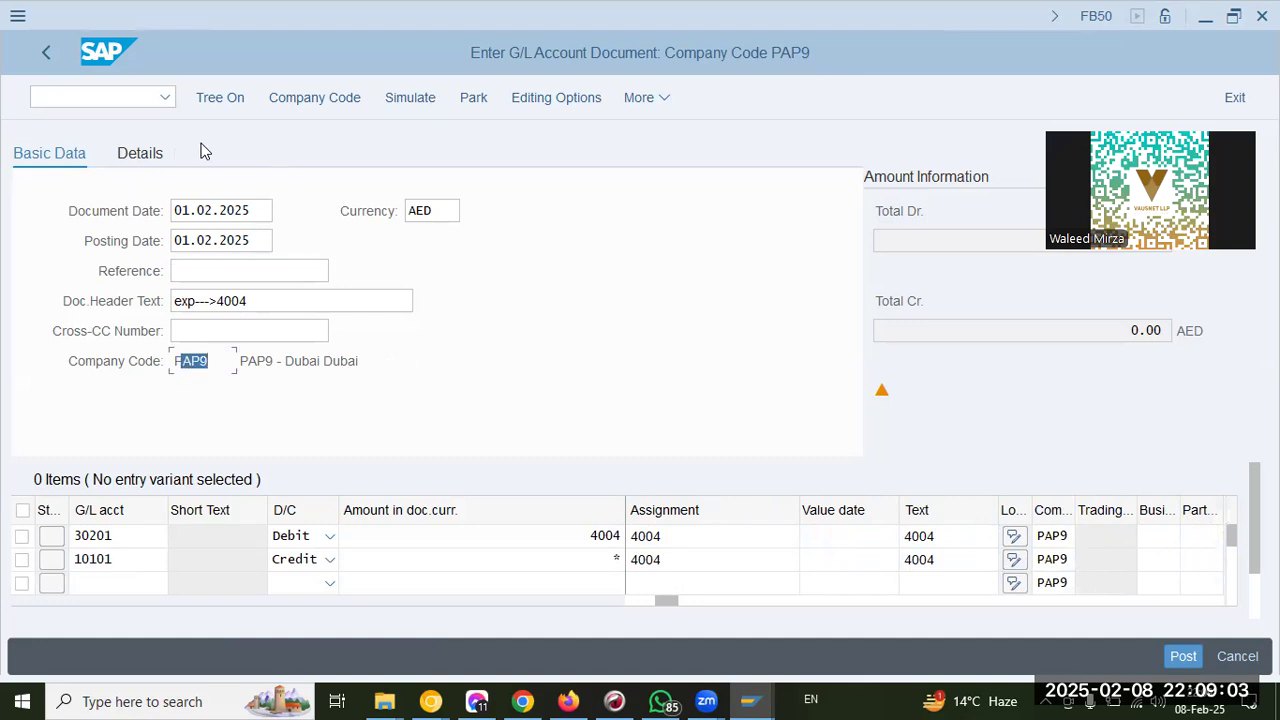
{"action": "left_click", "coordinate": [331, 99]}
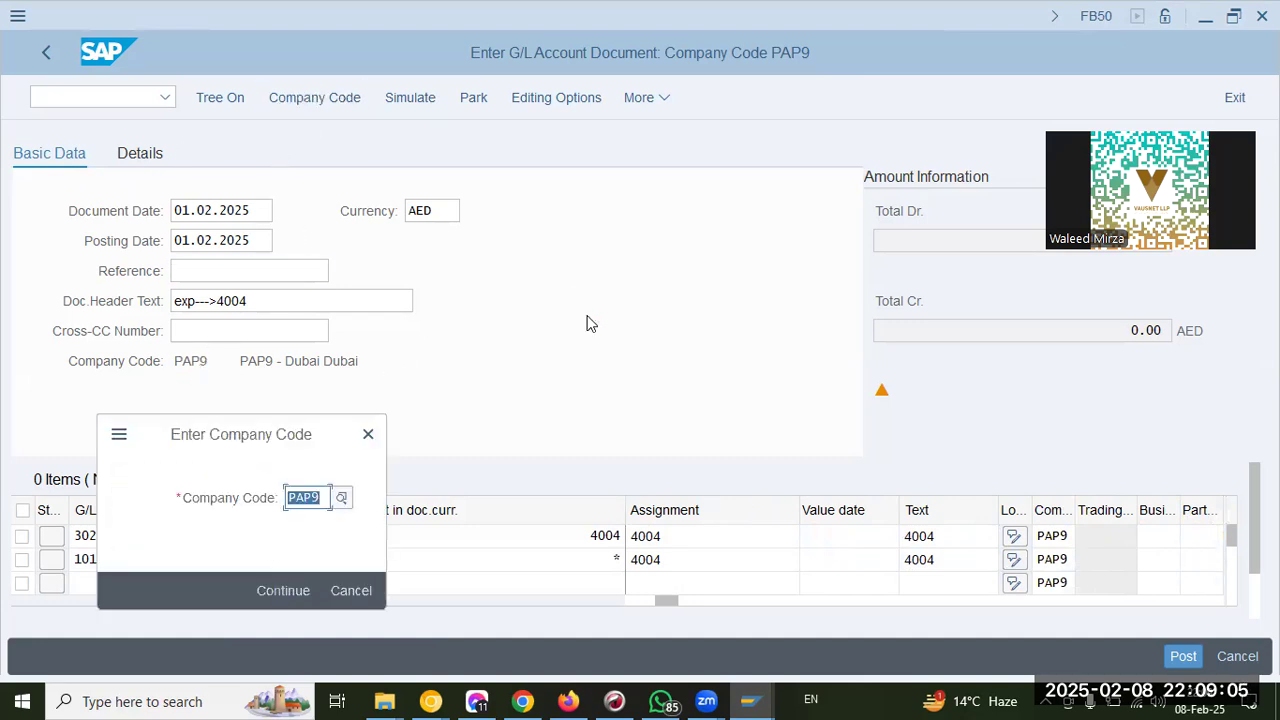
{"action": "type", "text": "oogle"}
{"action": "key", "text": "Return"}
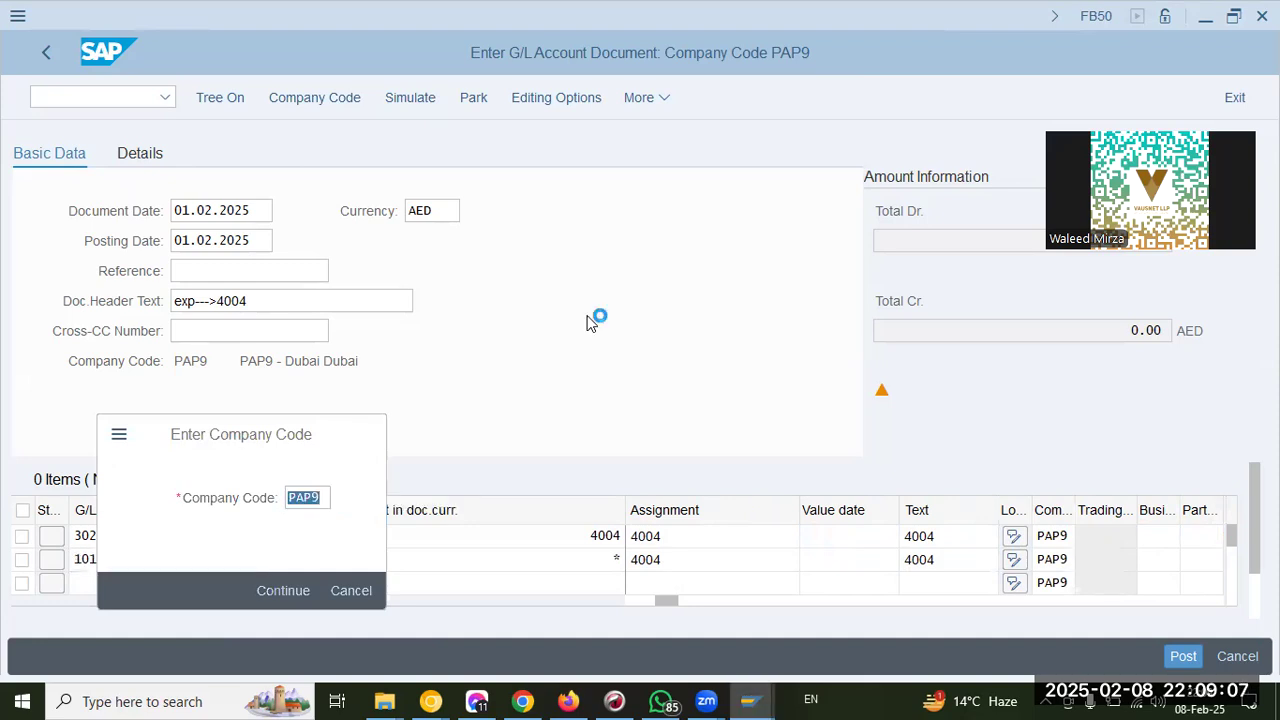
{"action": "type", "text": "oogl"}
{"action": "key", "text": "Return"}
Step: Set the document and posting dates to 01.02.2025 and the document header text to exp--->4004 for company code OOGL
{"action": "type", "text": "01.02.2025"}
{"action": "key", "text": "Return"}
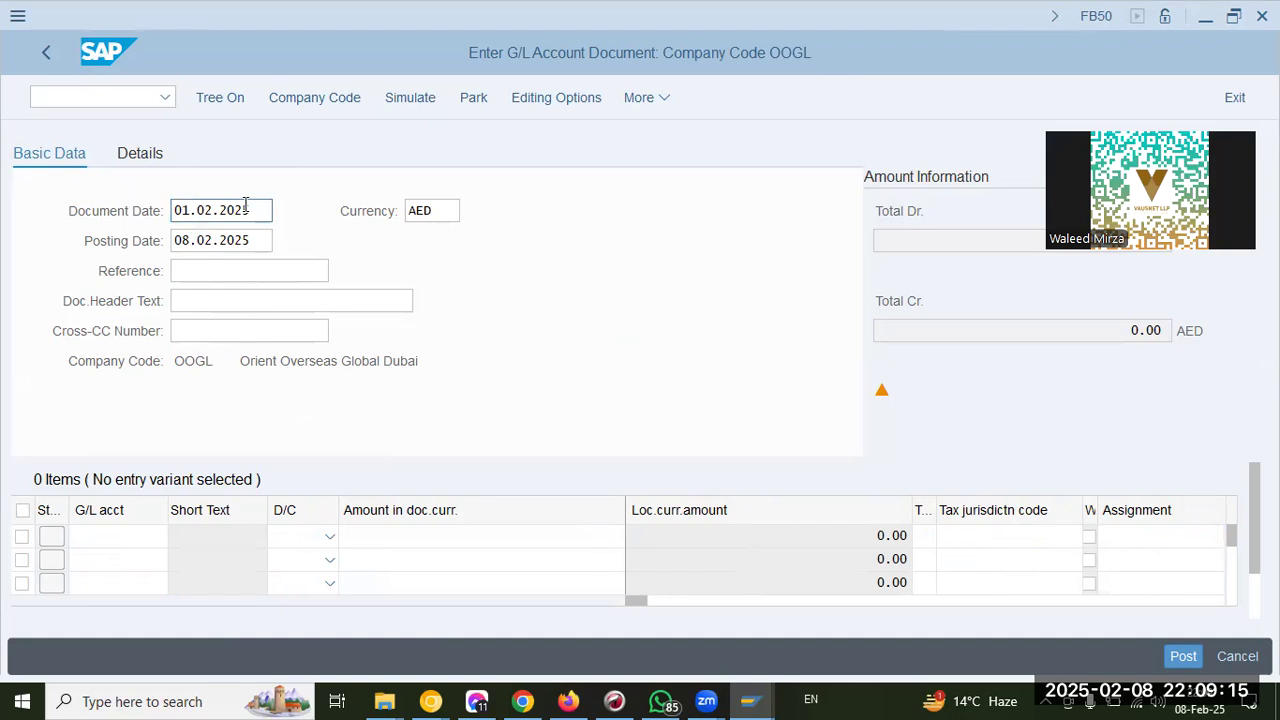
{"action": "left_click", "coordinate": [260, 240]}
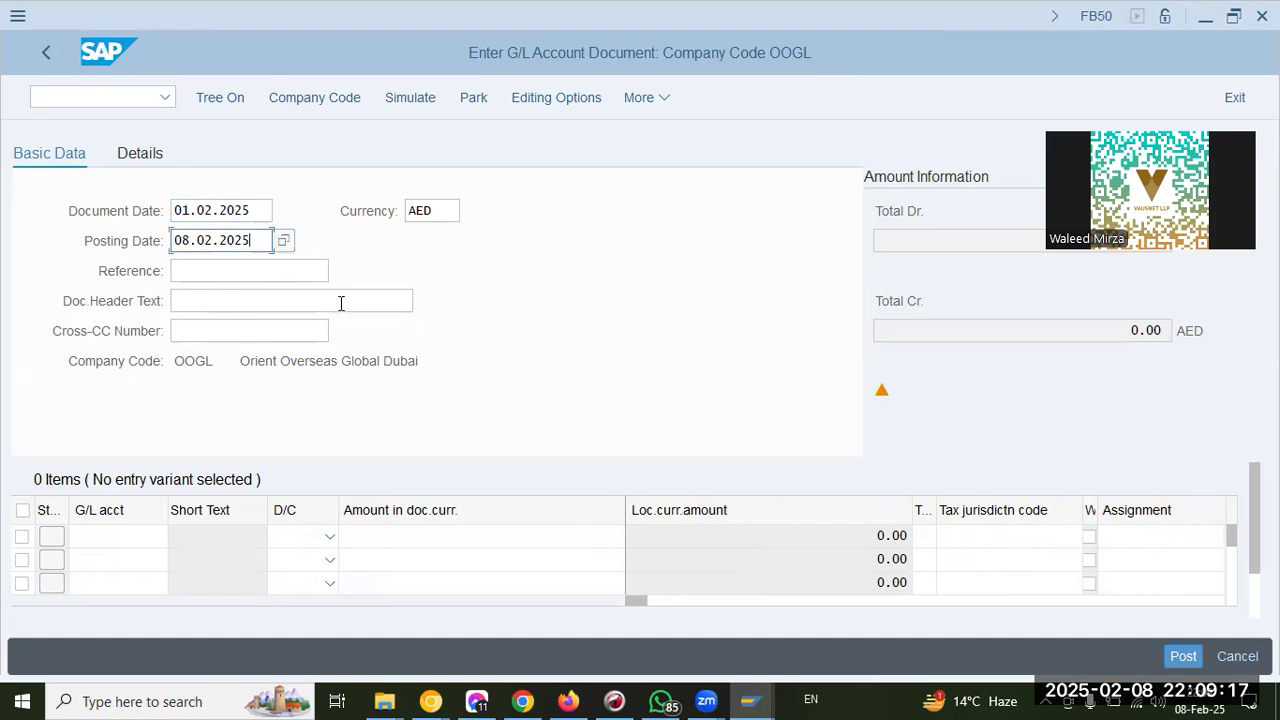
{"action": "type", "text": "0"}
{"action": "key", "text": "Return"}
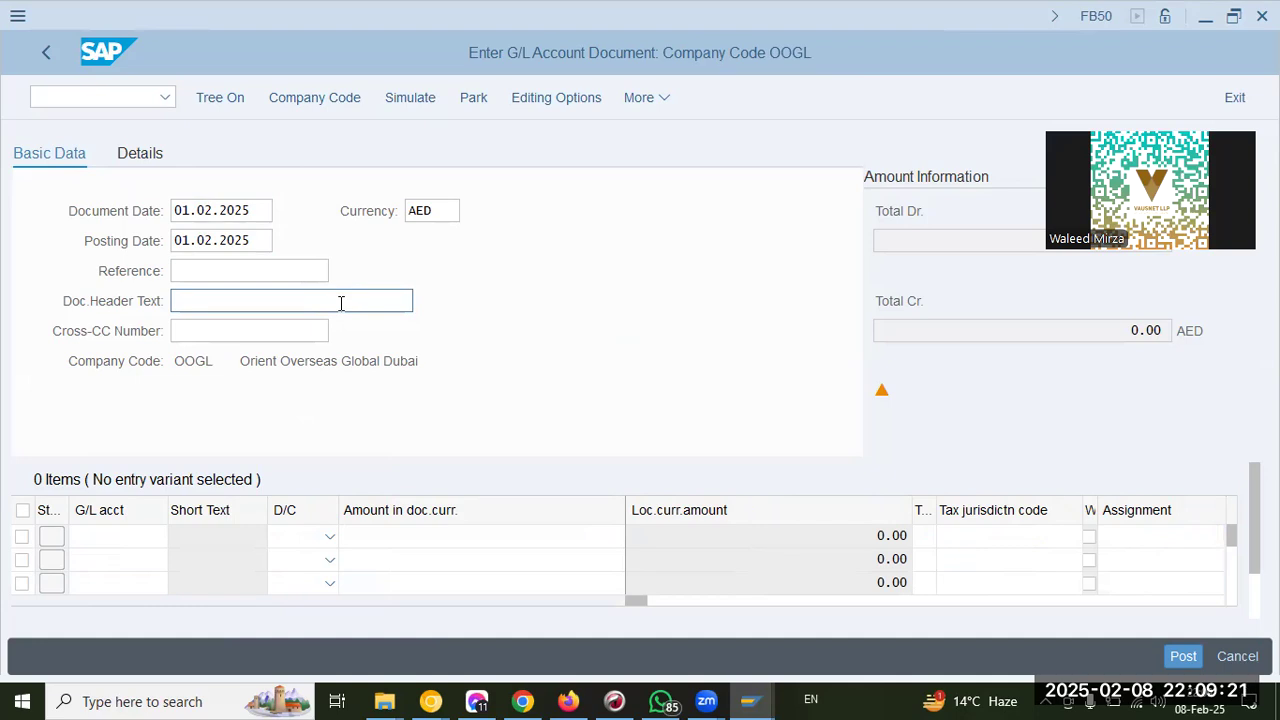
{"action": "key", "text": "space"}
{"action": "left_click", "coordinate": [300, 332]}
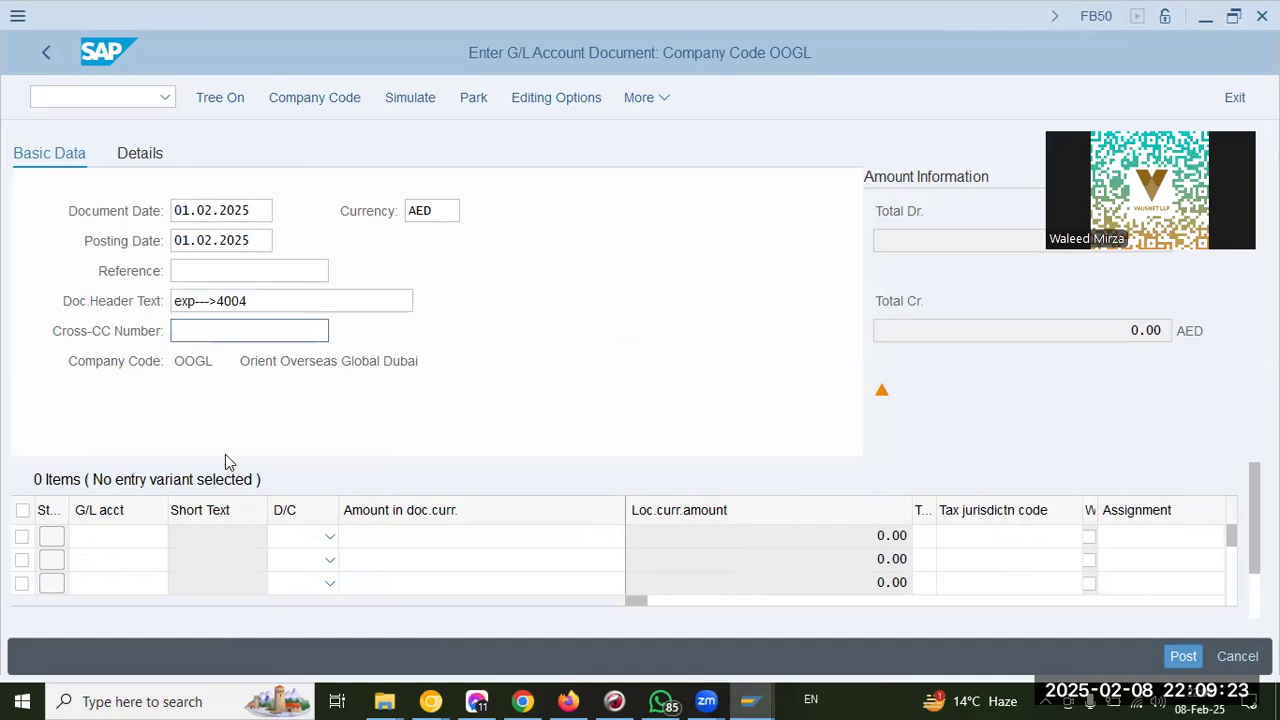
Step: Enter G/L account 30201 in the first item row as a debit of 4004
{"action": "left_click", "coordinate": [131, 540]}
{"action": "type", "text": "320"}
{"action": "key", "text": "BackSpace"}
{"action": "type", "text": "0201"}
{"action": "key", "text": "Tab"}
{"action": "key", "text": "d"}
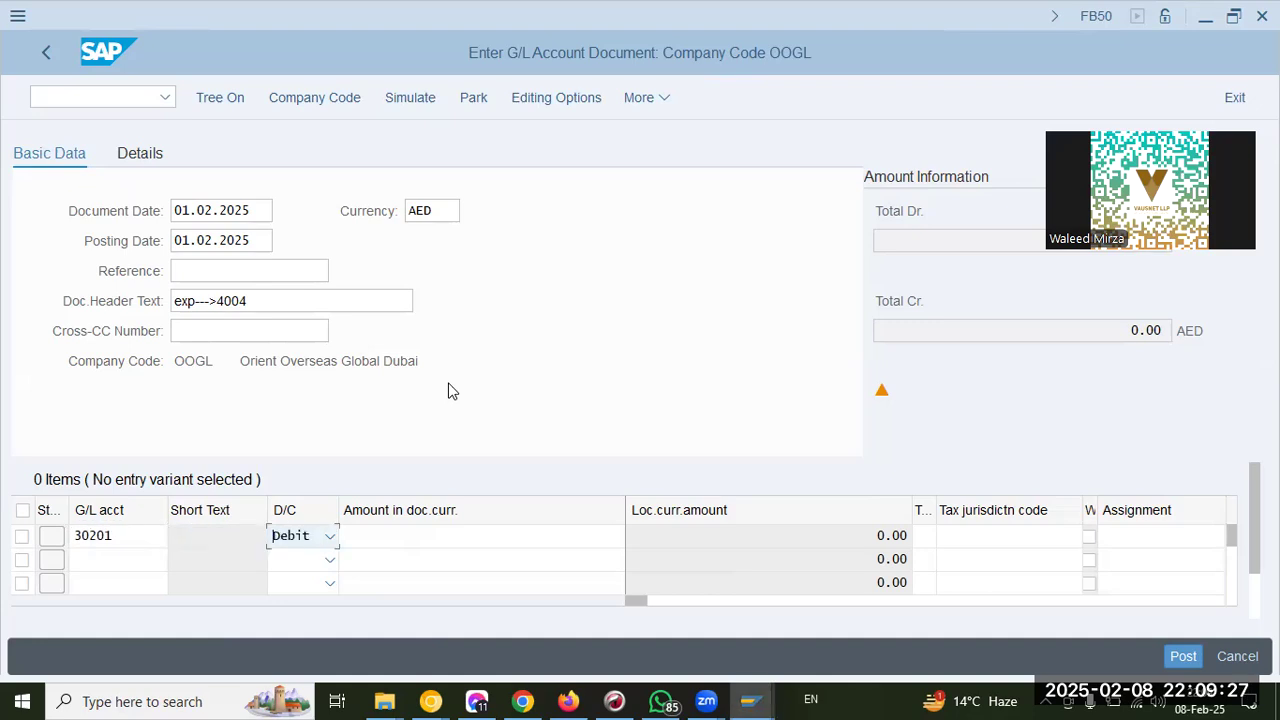
{"action": "key", "text": "Tab"}
{"action": "type", "text": "4004"}
{"action": "key", "text": "Tab"}
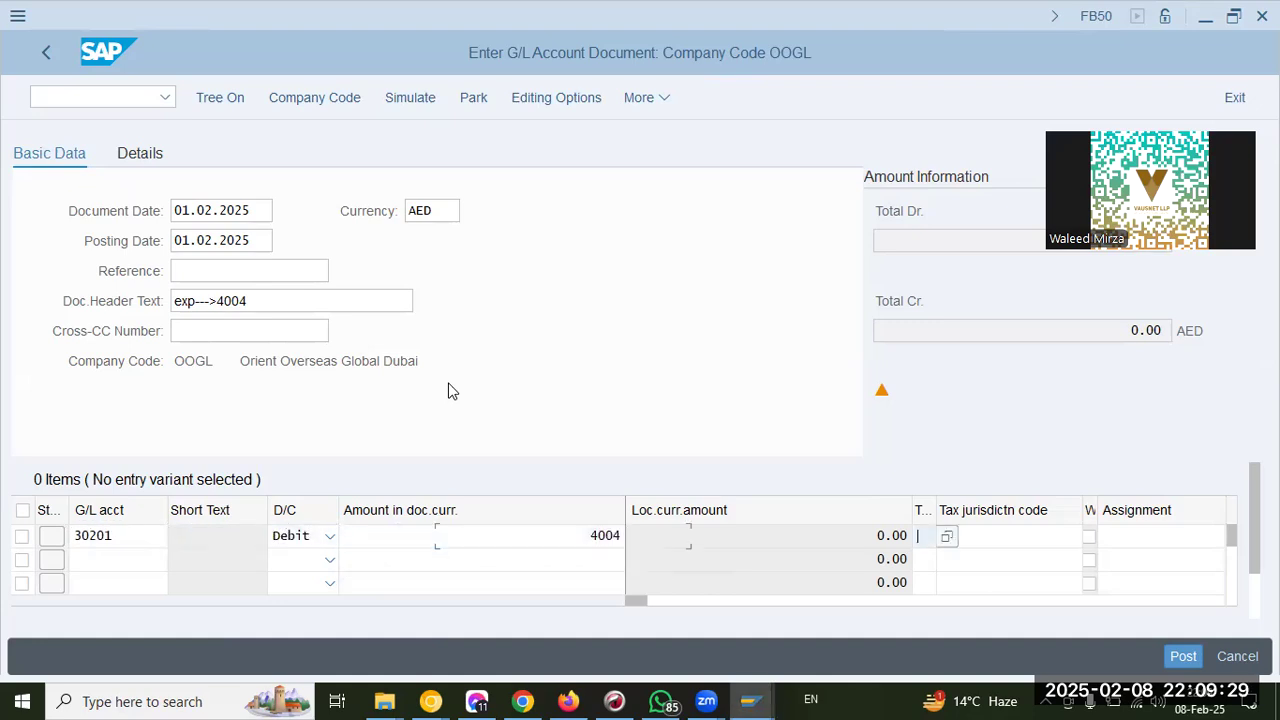
Step: Set the assignment and text of the 30201 debit line to 4004
{"action": "key", "text": "Tab"}
{"action": "key", "text": "Tab"}
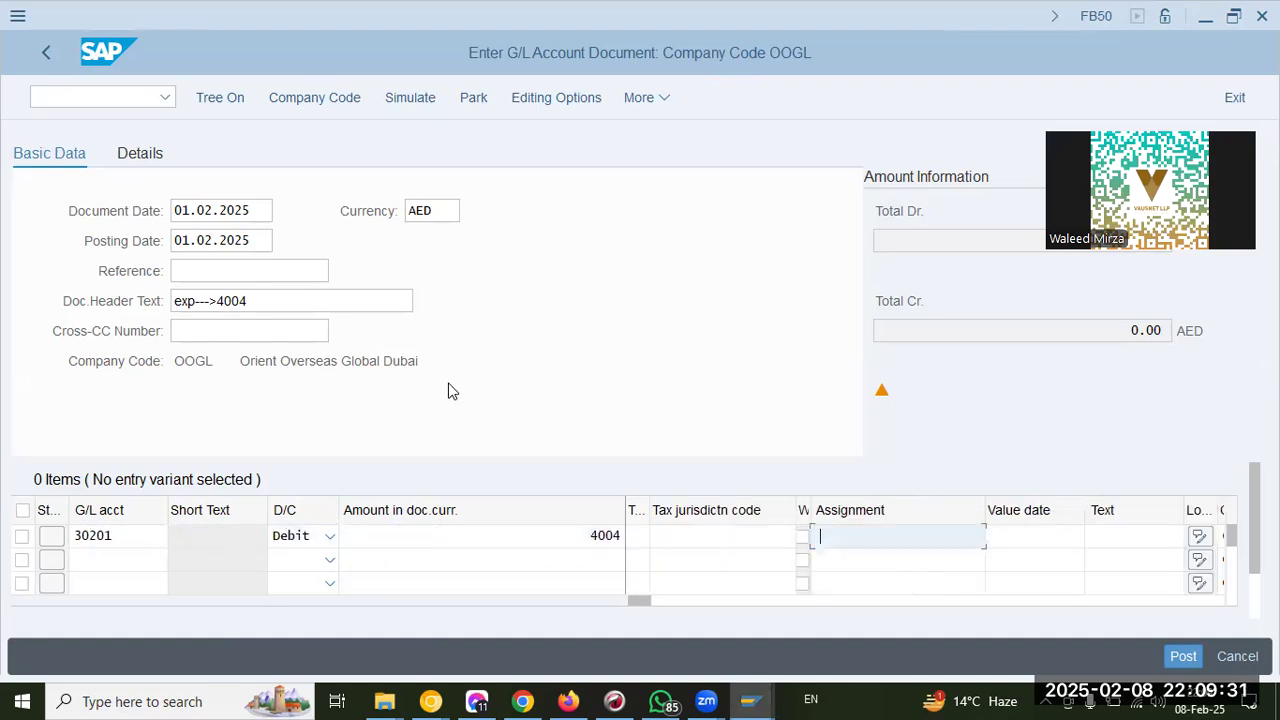
{"action": "type", "text": "4004"}
{"action": "key", "text": "Tab"}
{"action": "key", "text": "Tab"}
{"action": "type", "text": "4004"}
Step: Enter G/L account 10101 in the second item row as a credit with * as its amount
{"action": "key", "text": "shift+Tab"}
{"action": "key", "text": "shift+Tab"}
{"action": "key", "text": "shift+Tab"}
{"action": "key", "text": "shift+Tab"}
{"action": "key", "text": "shift+Tab"}
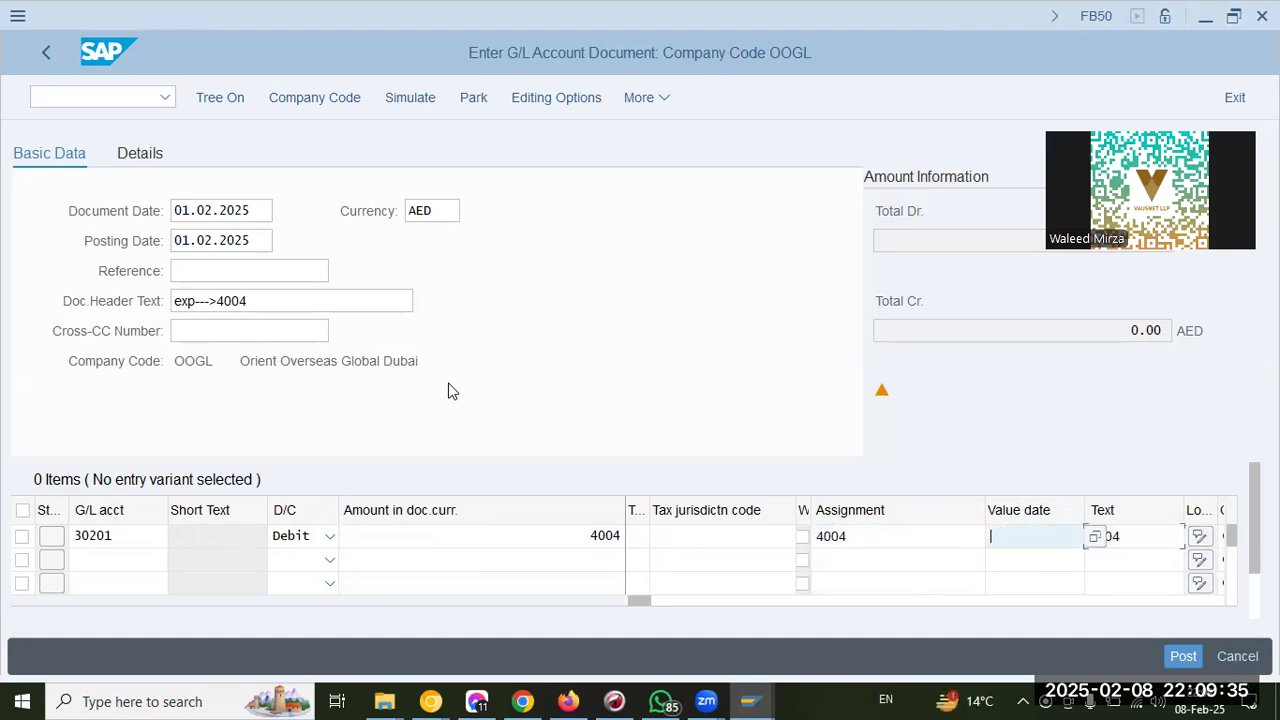
{"action": "key", "text": "shift+Tab"}
{"action": "key", "text": "shift+Tab"}
{"action": "key", "text": "Down"}
{"action": "type", "text": "10101"}
{"action": "key", "text": "Tab"}
{"action": "type", "text": "c"}
{"action": "key", "text": "Tab"}
{"action": "key", "text": "Tab"}
{"action": "key", "text": "shift+Tab"}
{"action": "type", "text": "*"}
Step: Set the assignment and text of the 10101 credit line to 4004 and validate the line items
{"action": "key", "text": "Tab"}
{"action": "key", "text": "Tab"}
{"action": "key", "text": "Tab"}
{"action": "key", "text": "Tab"}
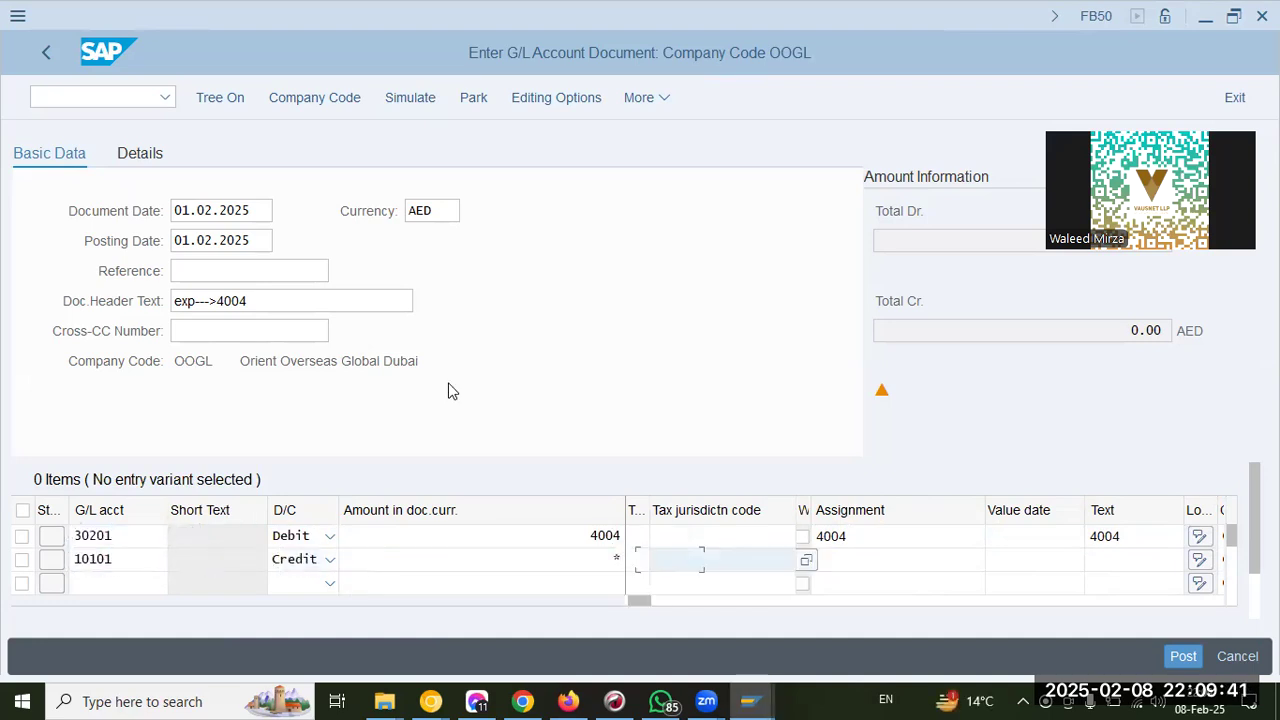
{"action": "type", "text": "4004"}
{"action": "key", "text": "Tab"}
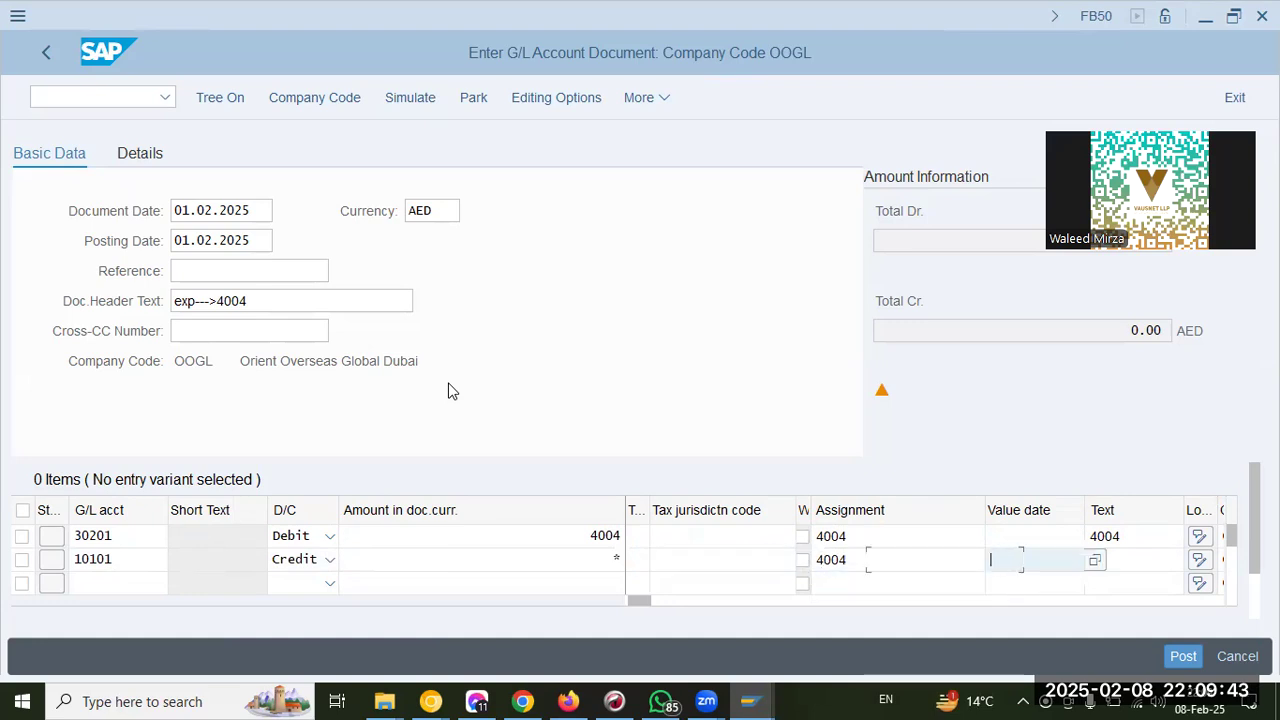
{"action": "type", "text": "4004"}
{"action": "key", "text": "Return"}
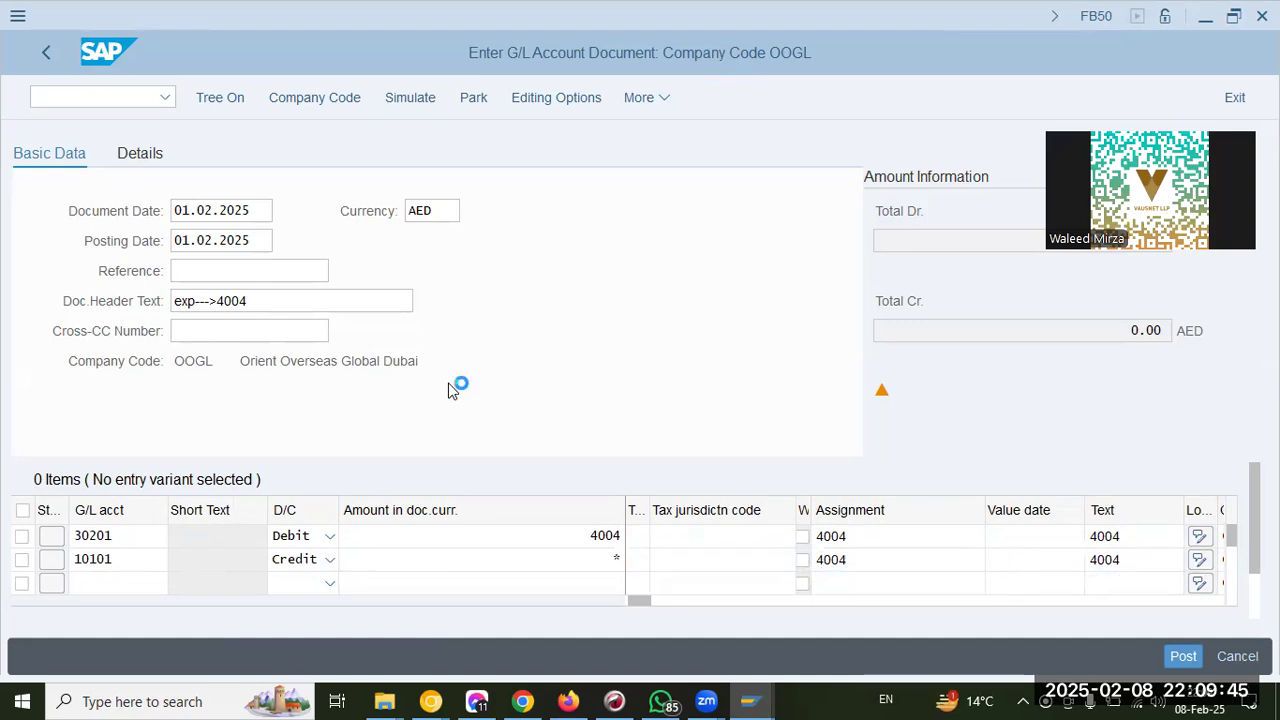
{"action": "key", "text": "Return"}
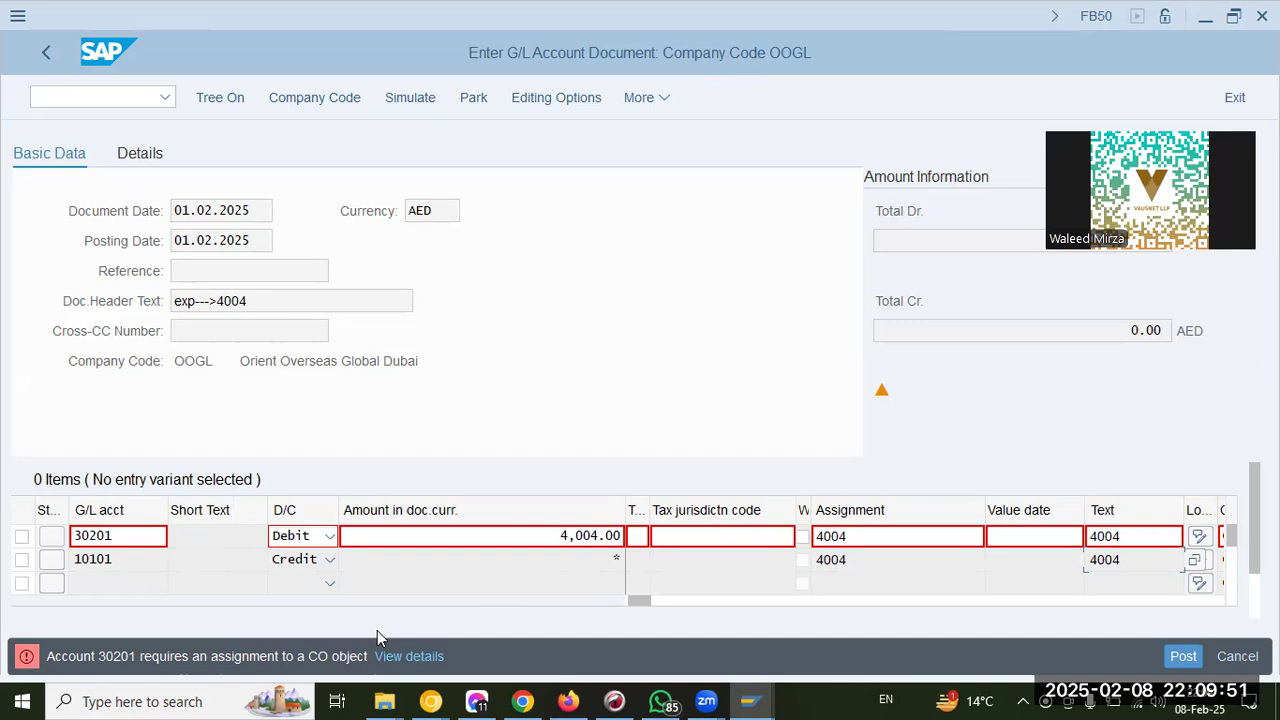
Step: Assign cost center P1000 to the 30201 debit line, confirm the entries and simulate the document
{"action": "left_click", "coordinate": [706, 538]}
{"action": "key", "text": "Tab"}
{"action": "key", "text": "Tab"}
{"action": "key", "text": "Tab"}
{"action": "key", "text": "Tab"}
{"action": "key", "text": "Tab"}
{"action": "key", "text": "Tab"}
{"action": "key", "text": "Tab"}
{"action": "key", "text": "Tab"}
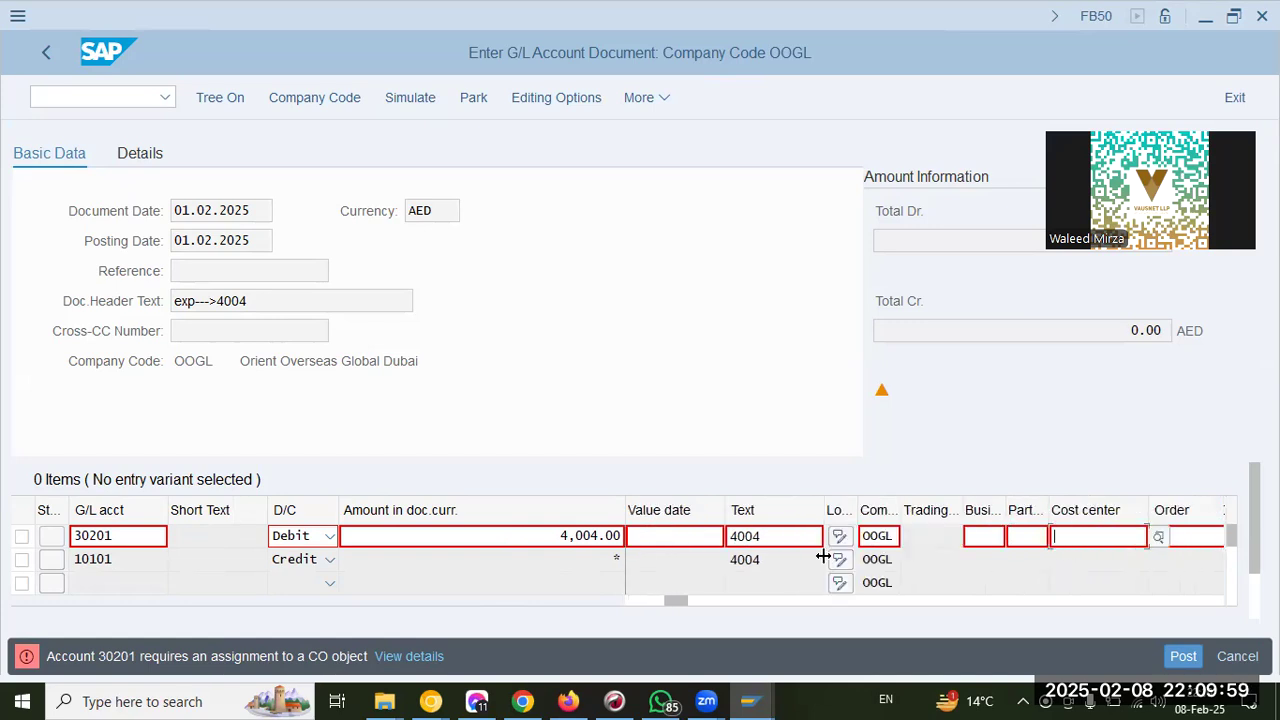
{"action": "type", "text": "p1000"}
{"action": "key", "text": "Return"}
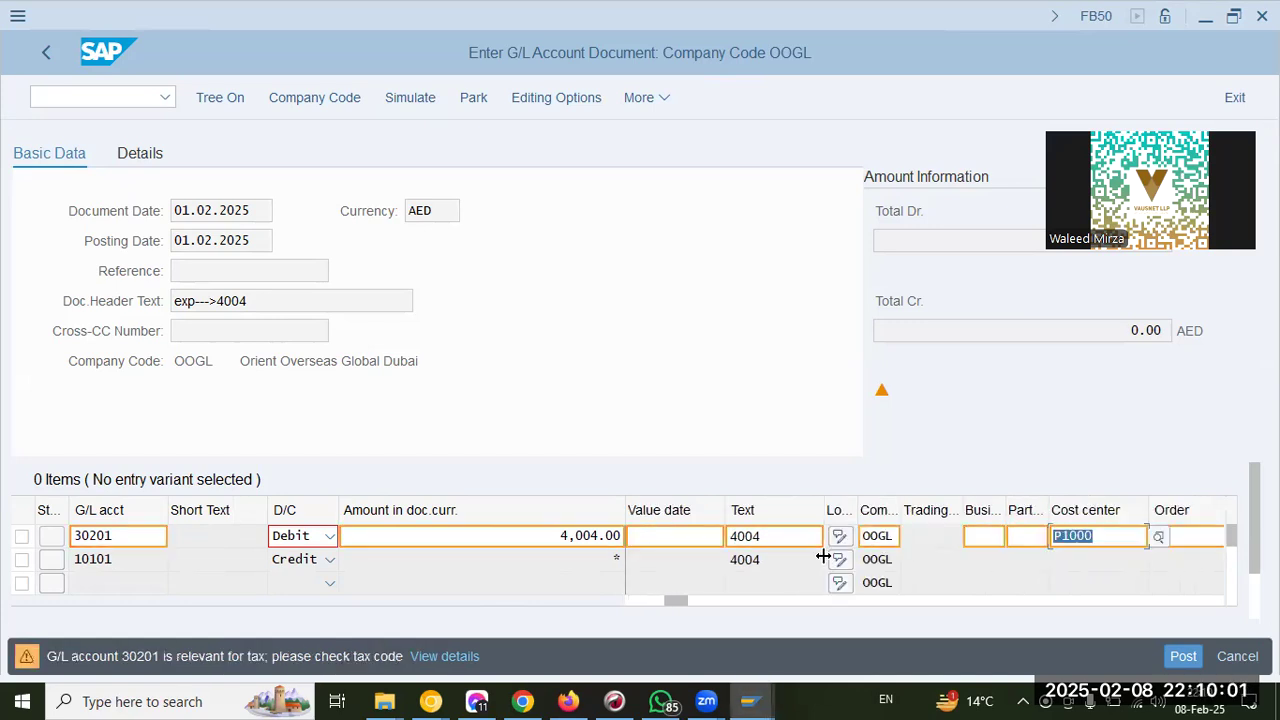
{"action": "key", "text": "Tab"}
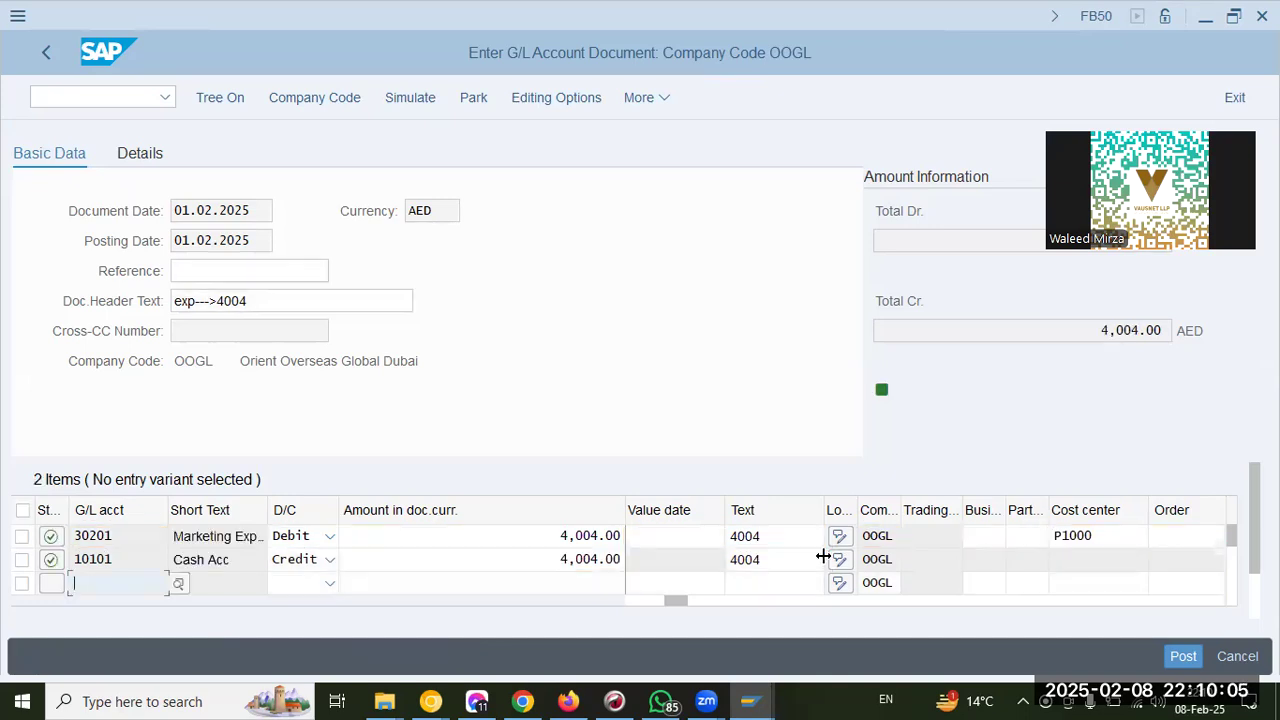
{"action": "left_click", "coordinate": [420, 99]}
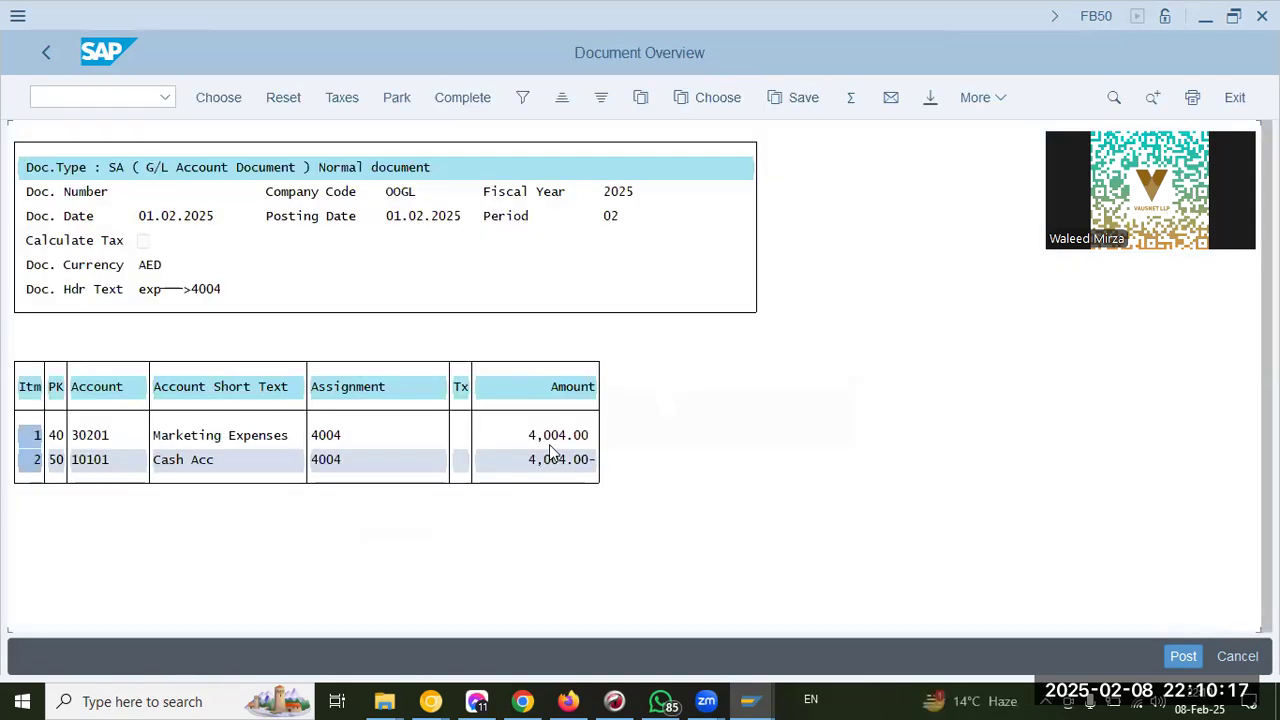
Step: Review the available overview layouts and the General (BSEG) layout's column lengths and hidden fields, and close without changes
{"action": "left_click", "coordinate": [716, 99]}
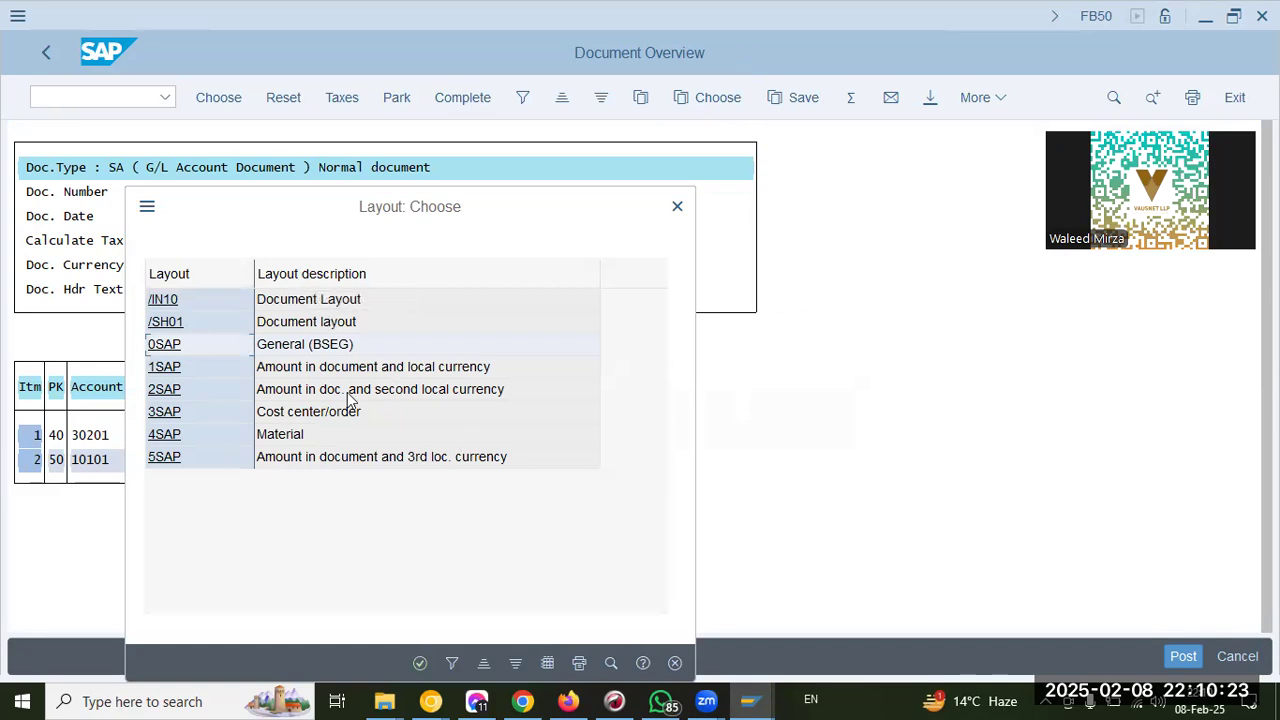
{"action": "left_click", "coordinate": [676, 665]}
{"action": "left_click", "coordinate": [645, 100]}
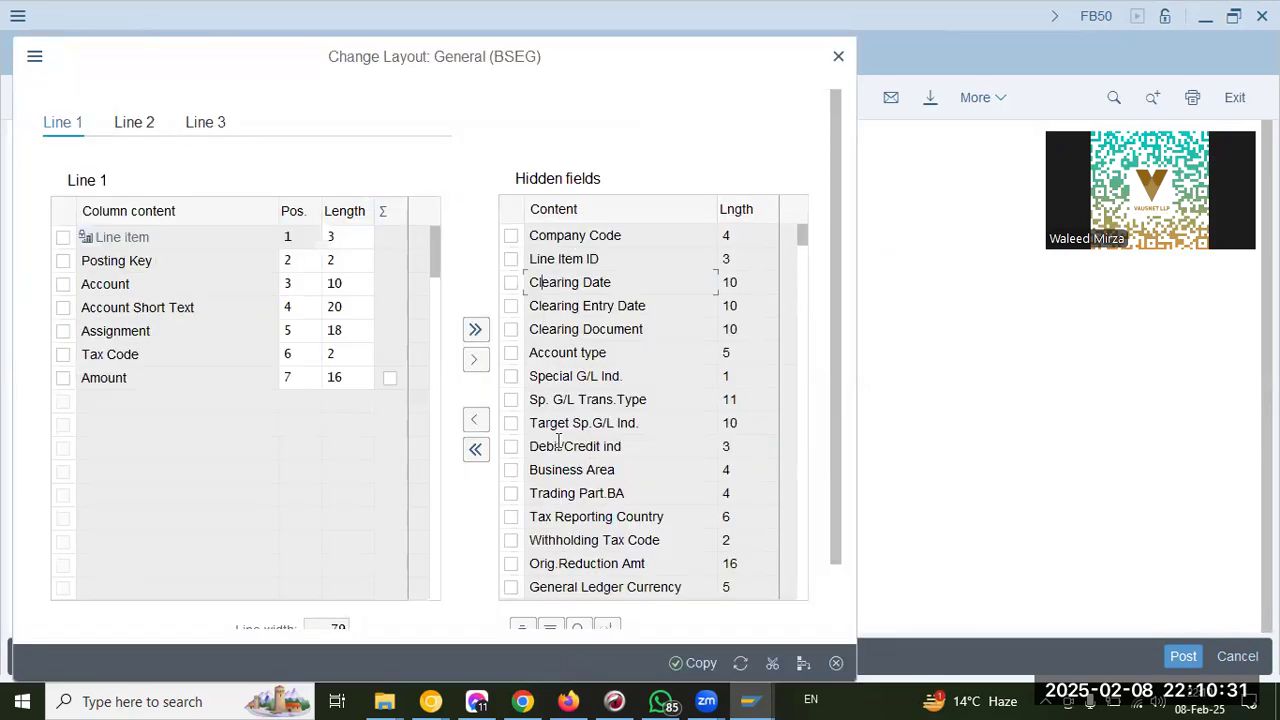
{"action": "left_click", "coordinate": [557, 540]}
{"action": "left_click", "coordinate": [350, 259]}
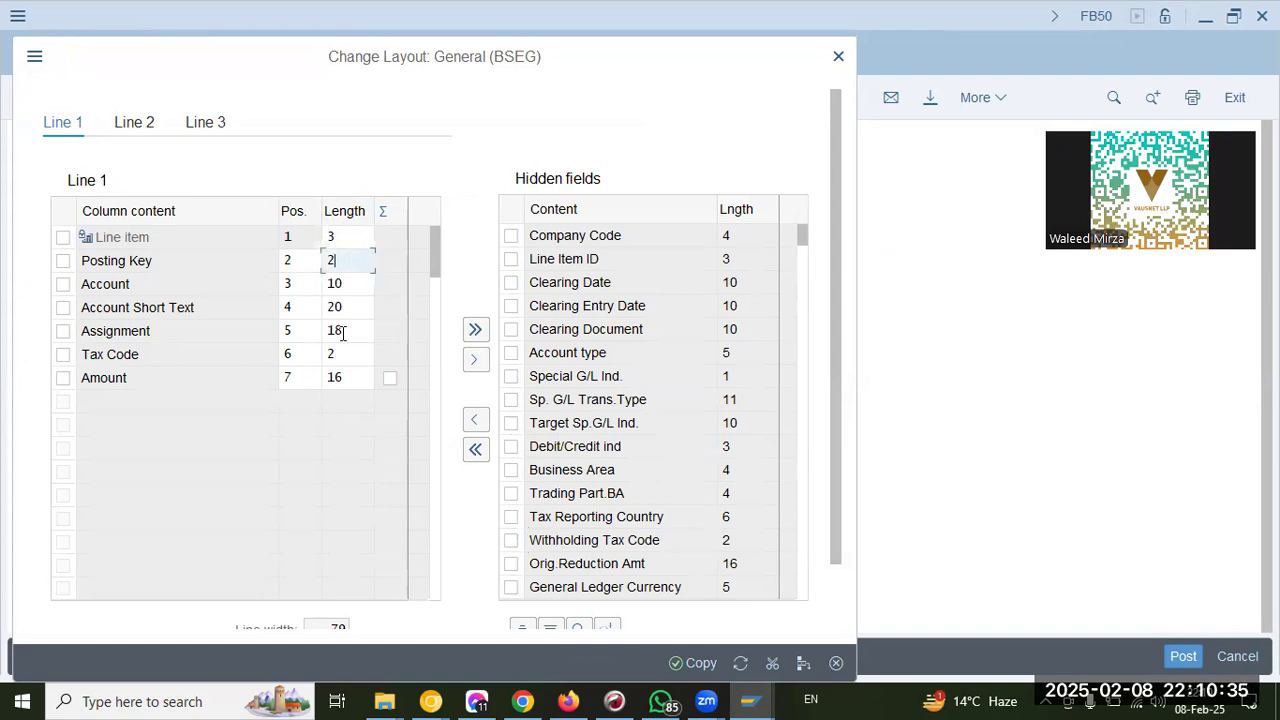
{"action": "left_click", "coordinate": [342, 331]}
{"action": "left_click", "coordinate": [350, 377]}
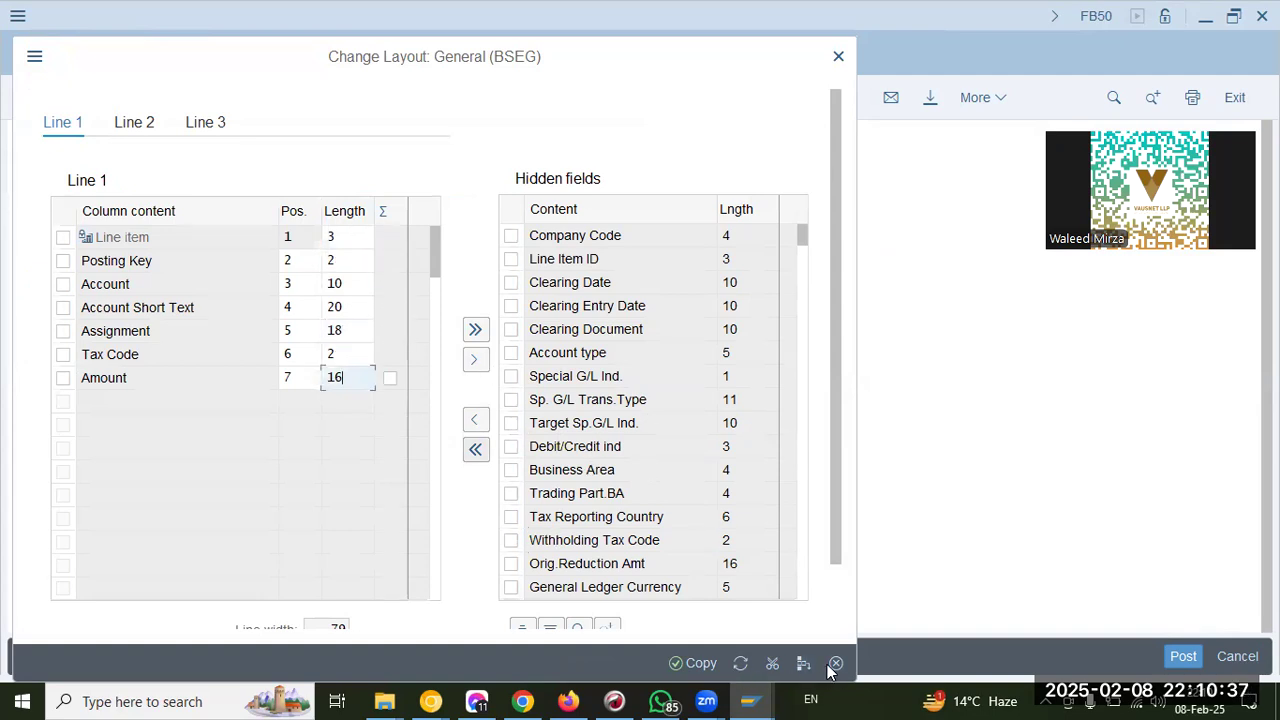
{"action": "left_click", "coordinate": [835, 664]}
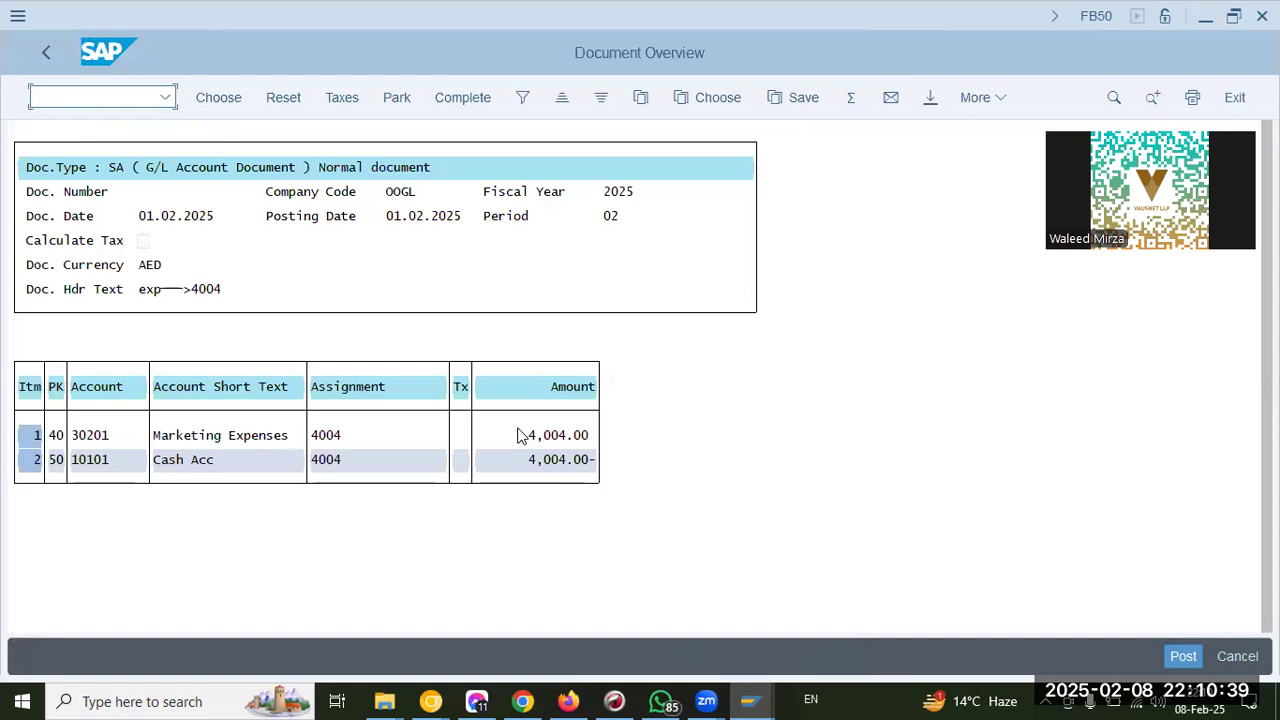
Step: Park the simulated marketing expense document and highlight its document number in the status message
{"action": "left_click", "coordinate": [240, 439]}
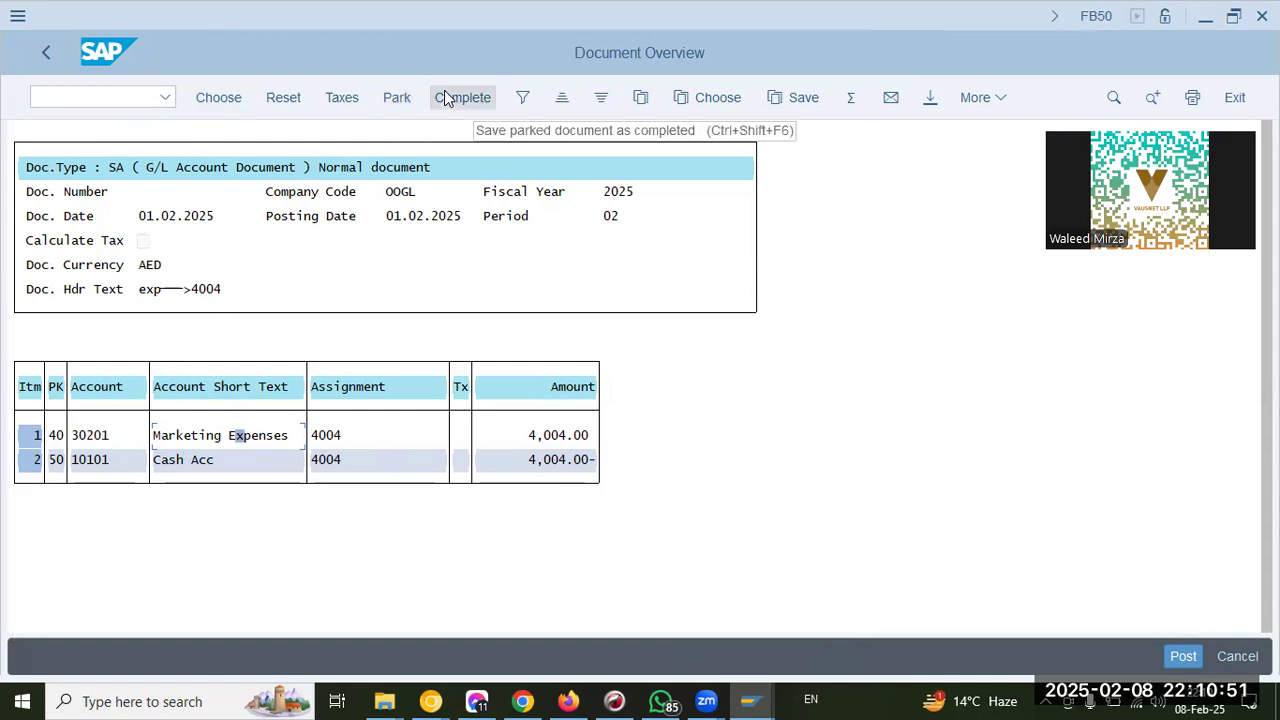
{"action": "left_click", "coordinate": [410, 102]}
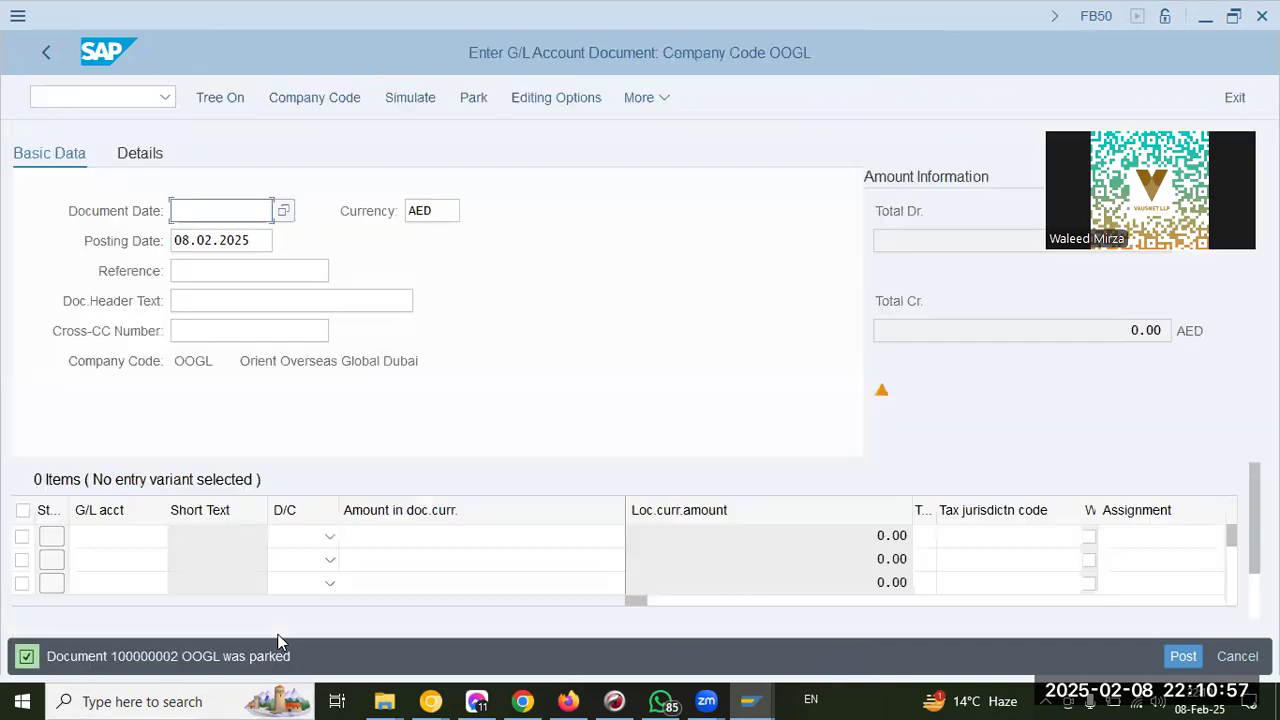
{"action": "left_click_drag", "start_coordinate": [112, 654], "coordinate": [182, 655]}
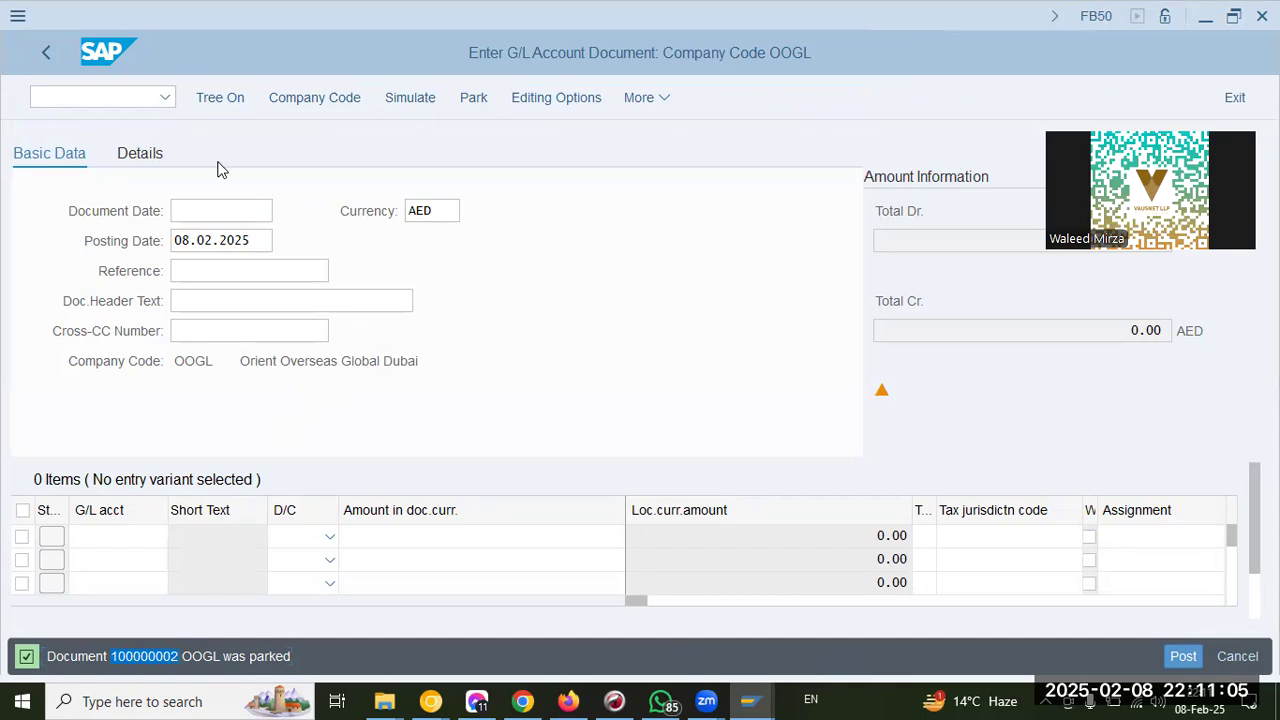
Step: Leave the G/L document entry, discarding the empty form, and open the G/L account line item display with transaction FBL3N
{"action": "left_click", "coordinate": [46, 52]}
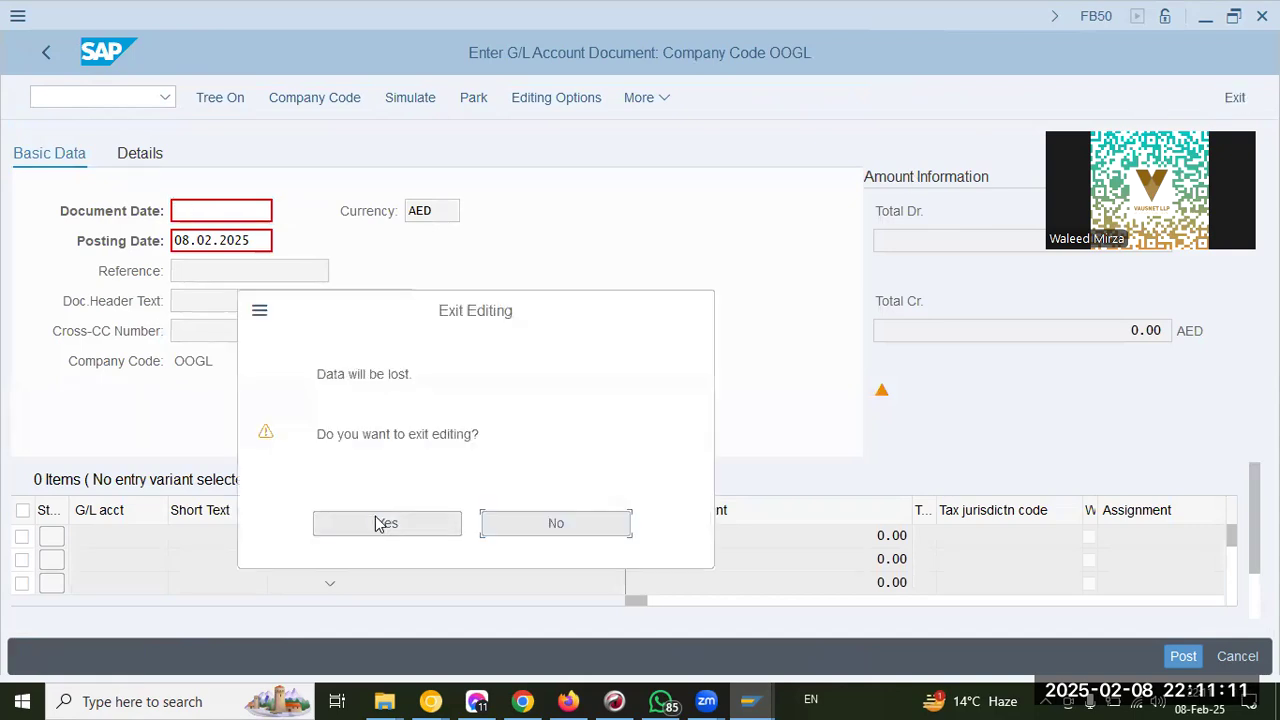
{"action": "key", "text": "Return"}
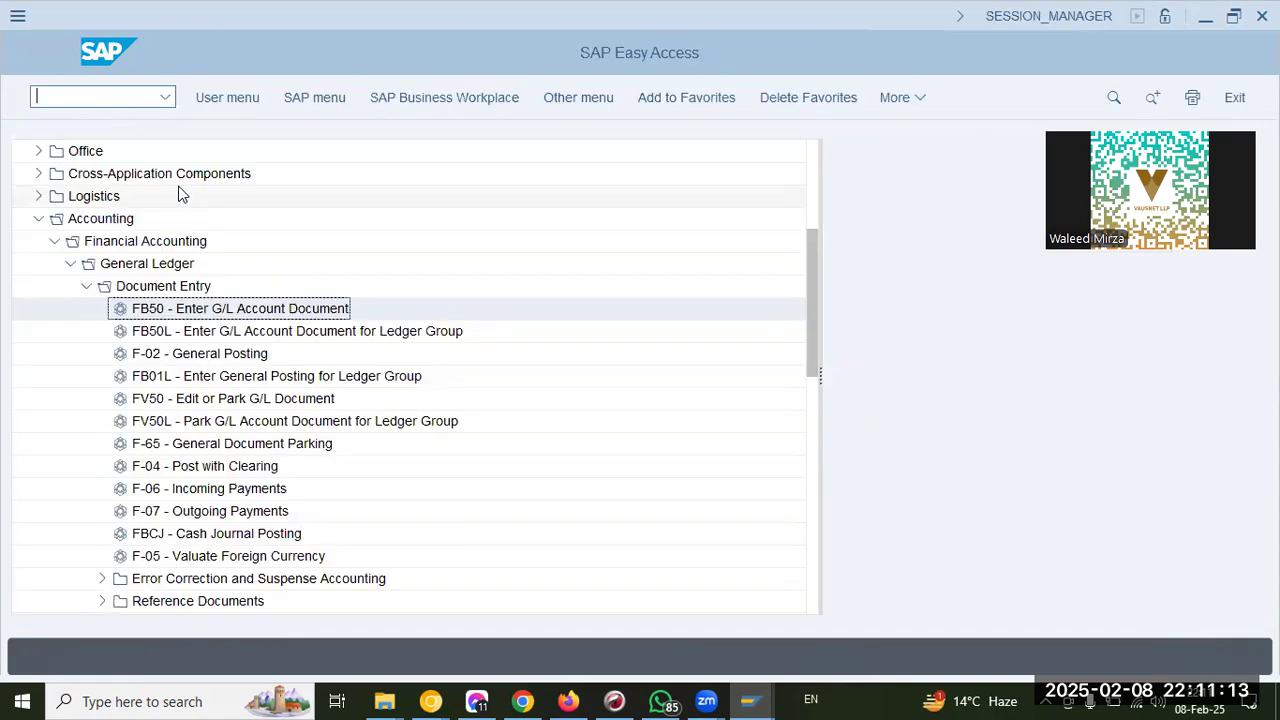
{"action": "type", "text": "/n fbl3n"}
{"action": "key", "text": "Return"}
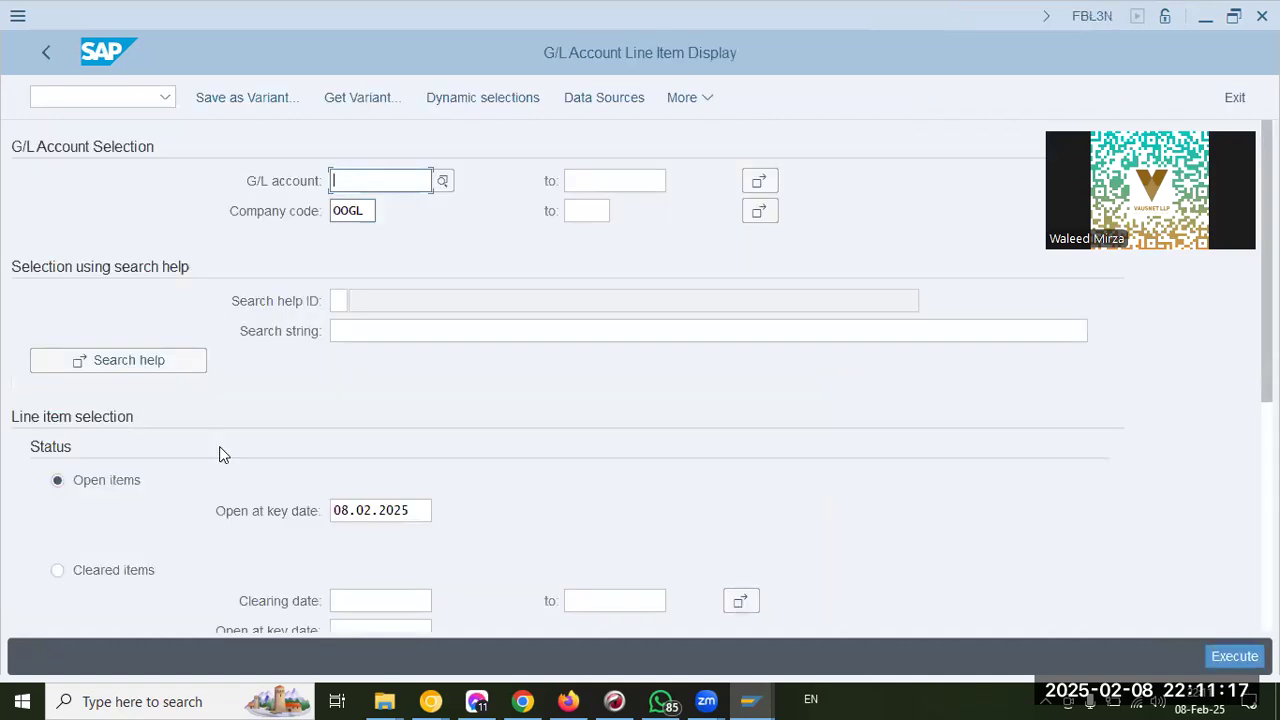
Step: Run the line item display for company code OOGL with all items, excluding normal and noted items so only parked items are selected
{"action": "scroll", "coordinate": [177, 523], "scroll_direction": "down", "scroll_amount": 5}
{"action": "left_click", "coordinate": [94, 451]}
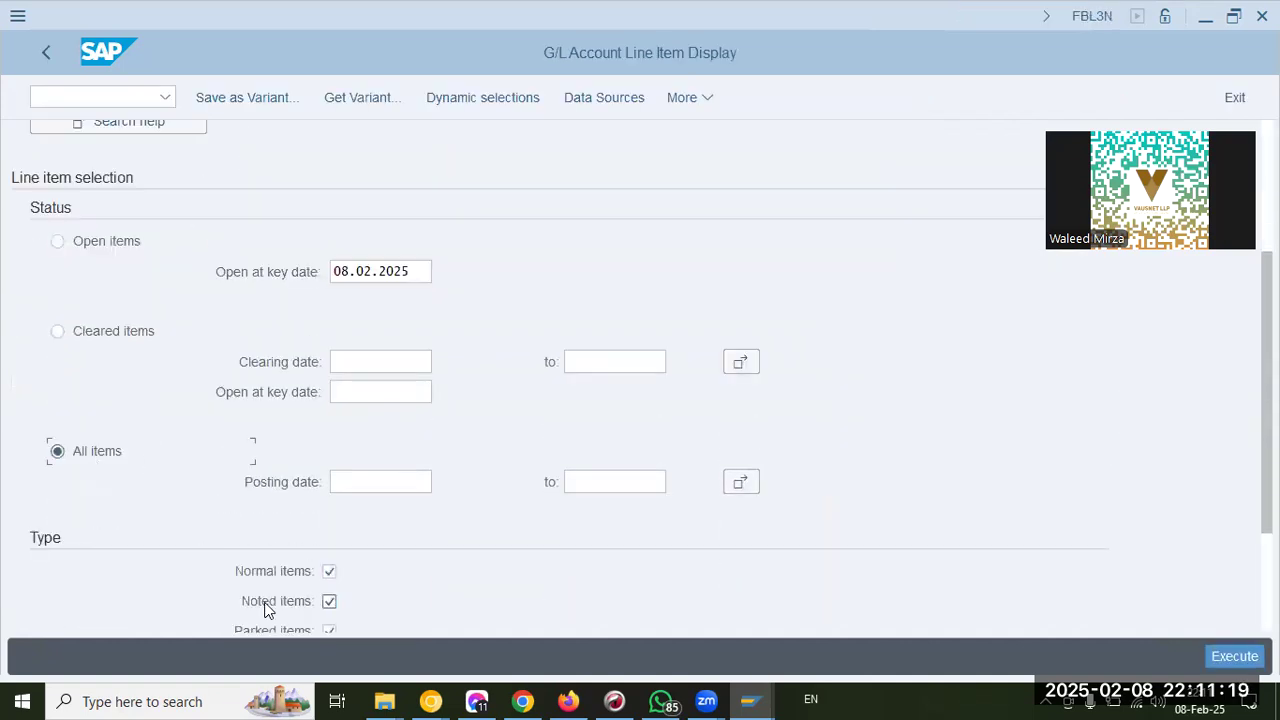
{"action": "left_click", "coordinate": [329, 571]}
{"action": "left_click", "coordinate": [329, 601]}
{"action": "scroll", "coordinate": [391, 523], "scroll_direction": "down", "scroll_amount": 2}
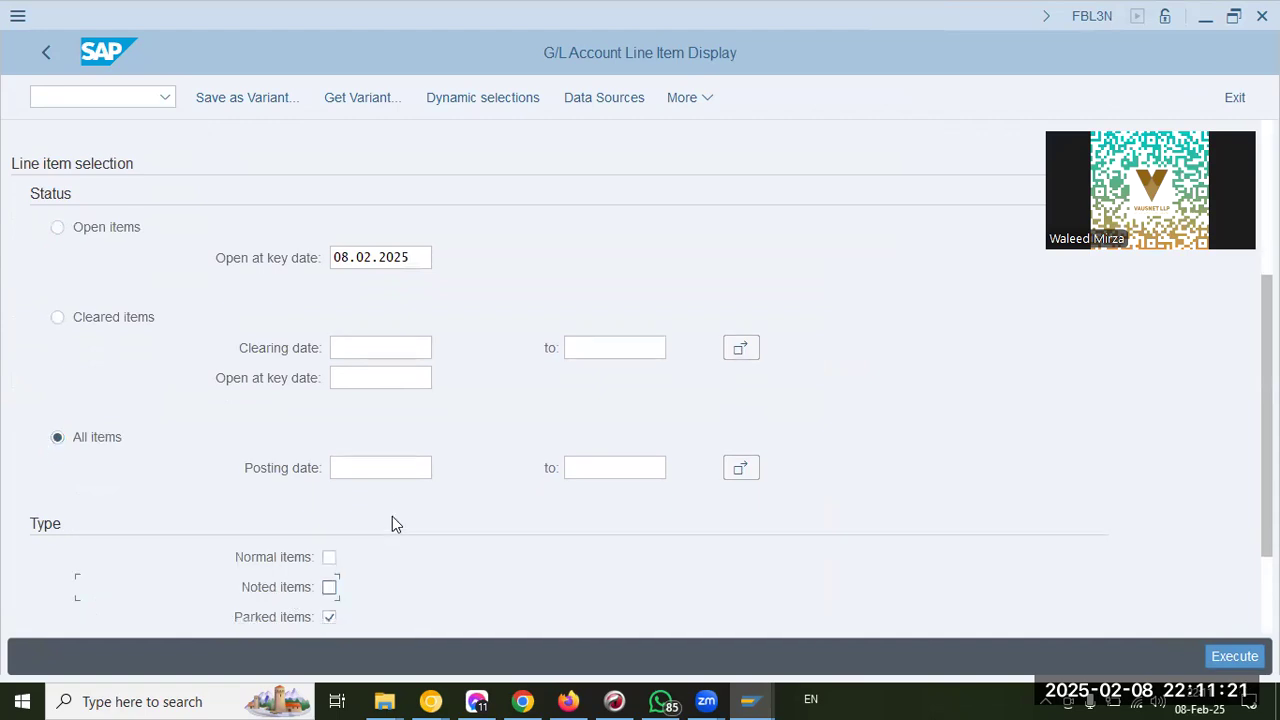
{"action": "left_click", "coordinate": [736, 397]}
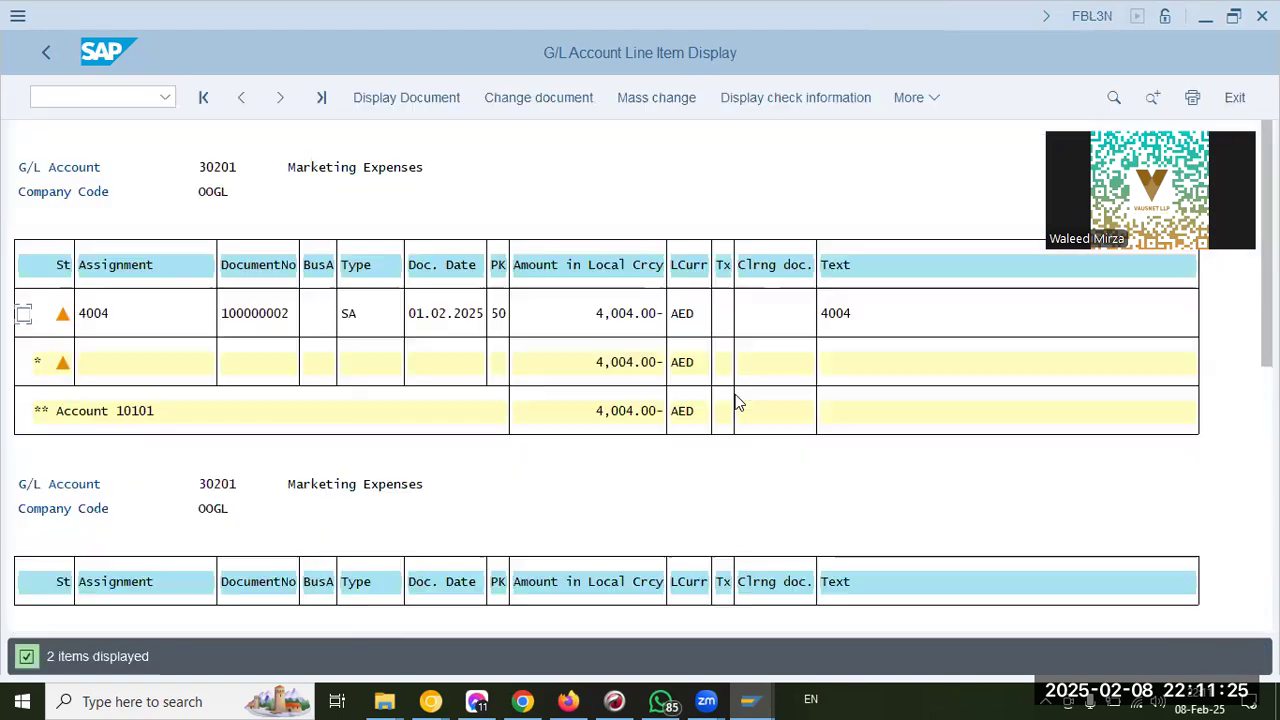
Step: Review the parked line items of accounts 10101 and 30201, including status, document number and amount, and return to SAP Easy Access
{"action": "mouse_move", "coordinate": [64, 321]}
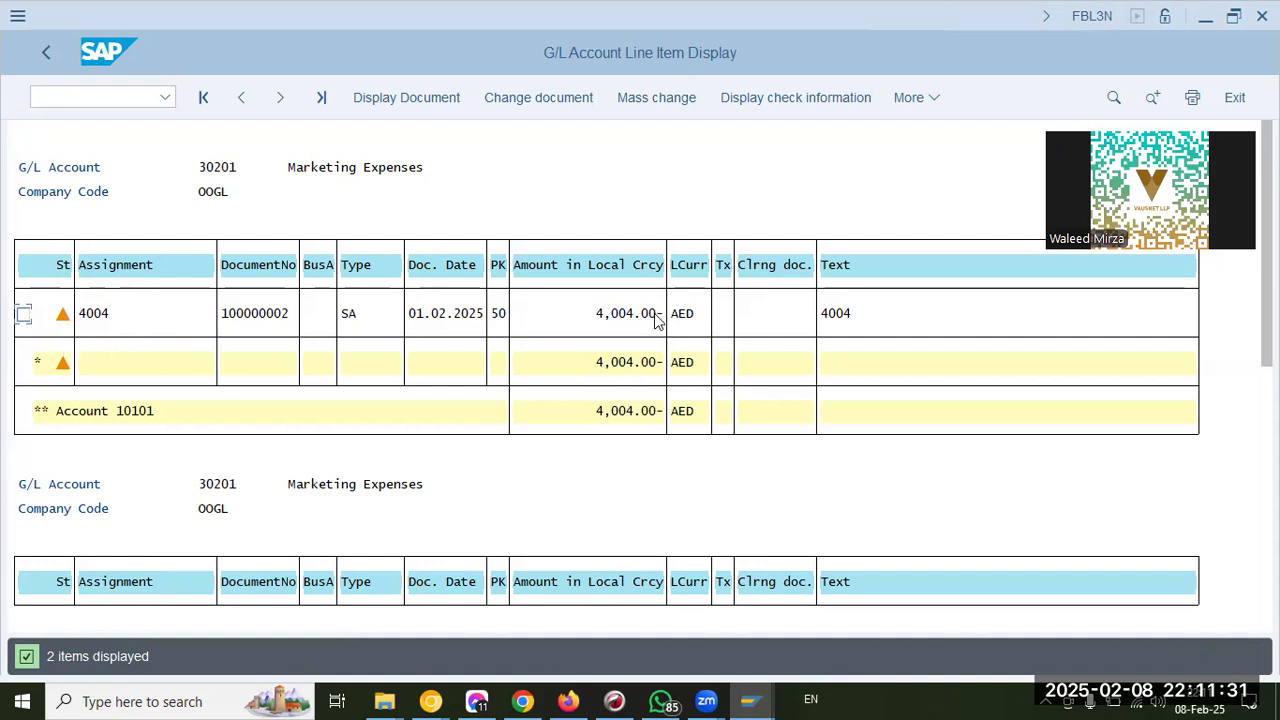
{"action": "scroll", "coordinate": [320, 486], "scroll_direction": "down", "scroll_amount": 1}
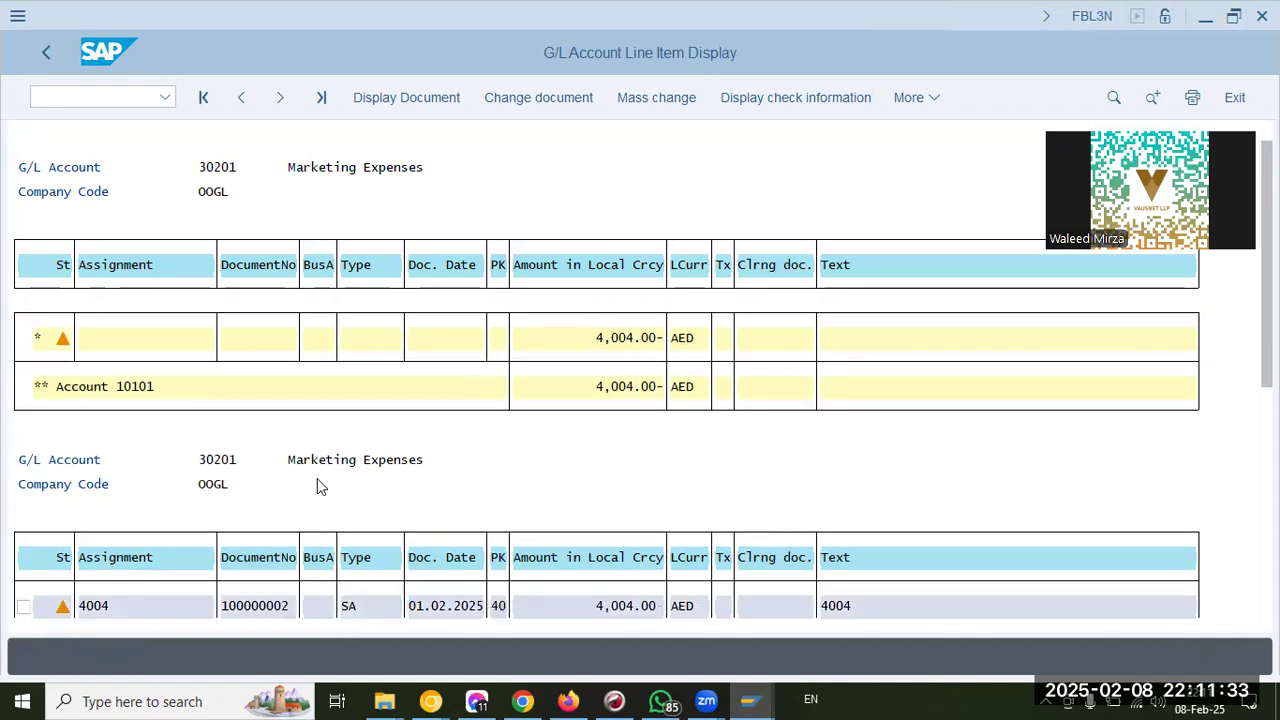
{"action": "scroll", "coordinate": [312, 490], "scroll_direction": "down", "scroll_amount": 1}
{"action": "scroll", "coordinate": [557, 578], "scroll_direction": "down", "scroll_amount": 1}
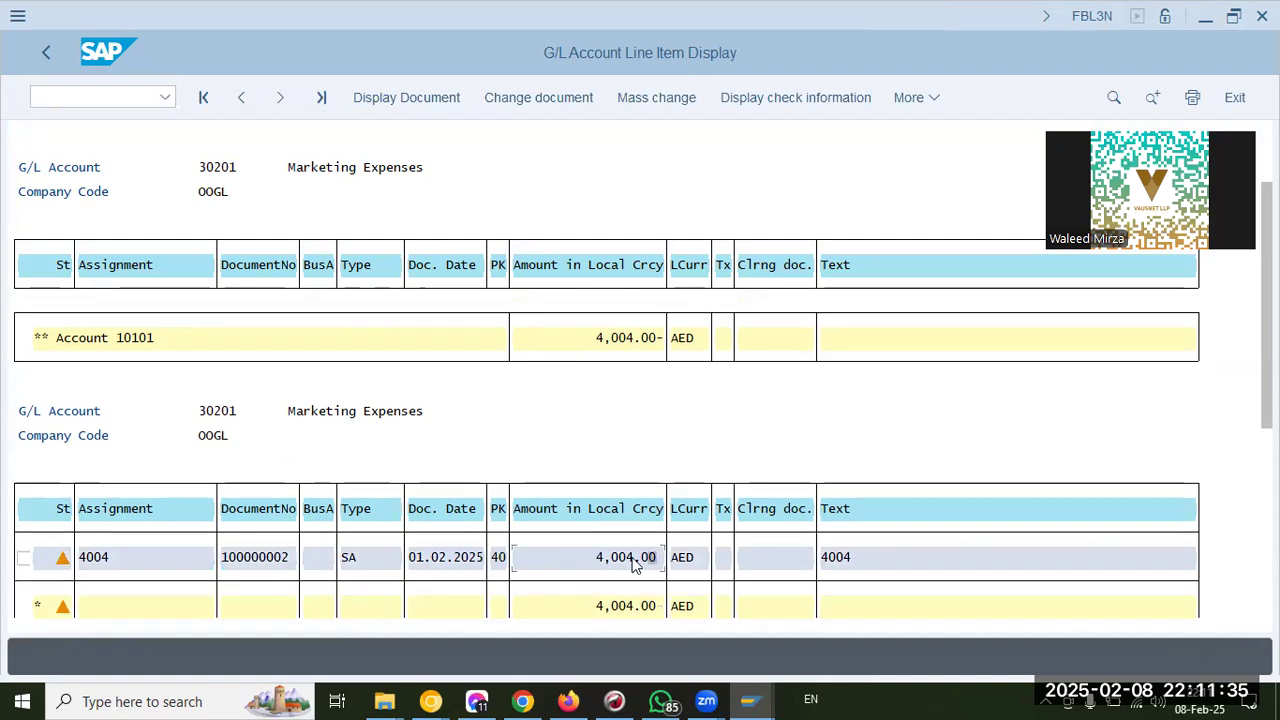
{"action": "left_click", "coordinate": [266, 562]}
{"action": "left_click", "coordinate": [46, 52]}
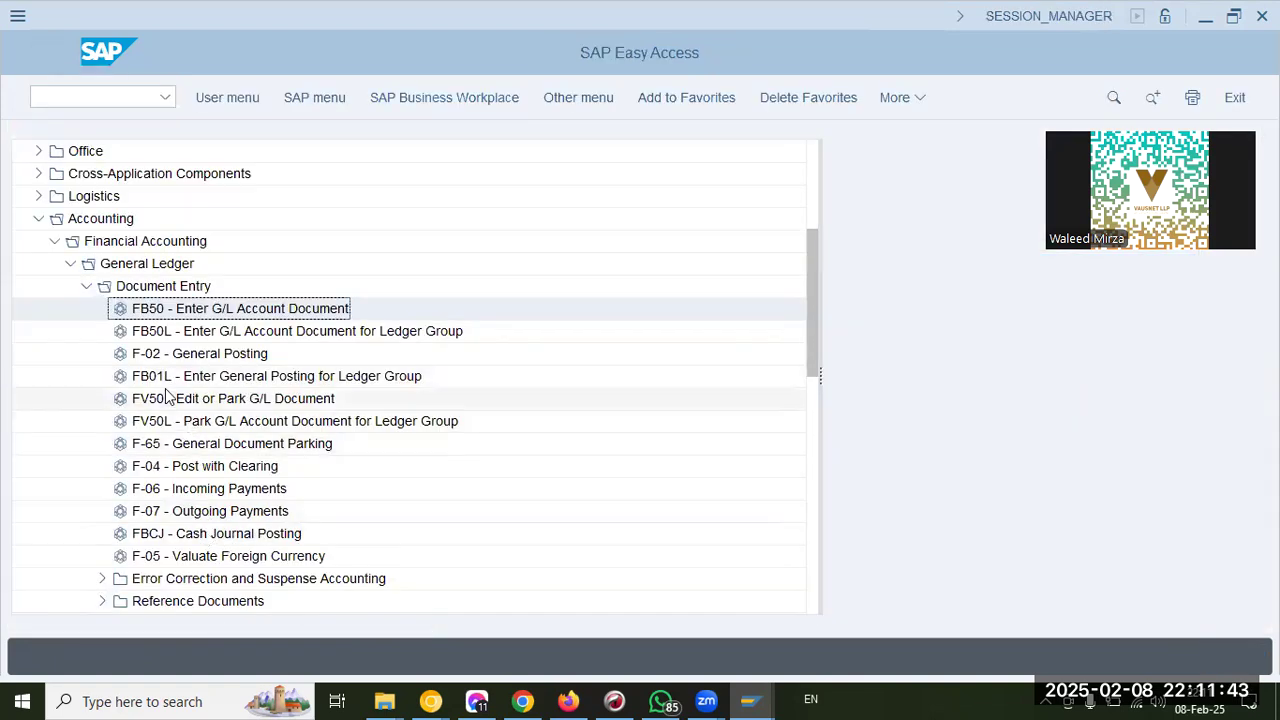
Step: Expand the Document folder under General Ledger and its Parked Documents subfolder in the SAP Easy Access tree
{"action": "left_click", "coordinate": [171, 378]}
{"action": "left_click", "coordinate": [166, 400]}
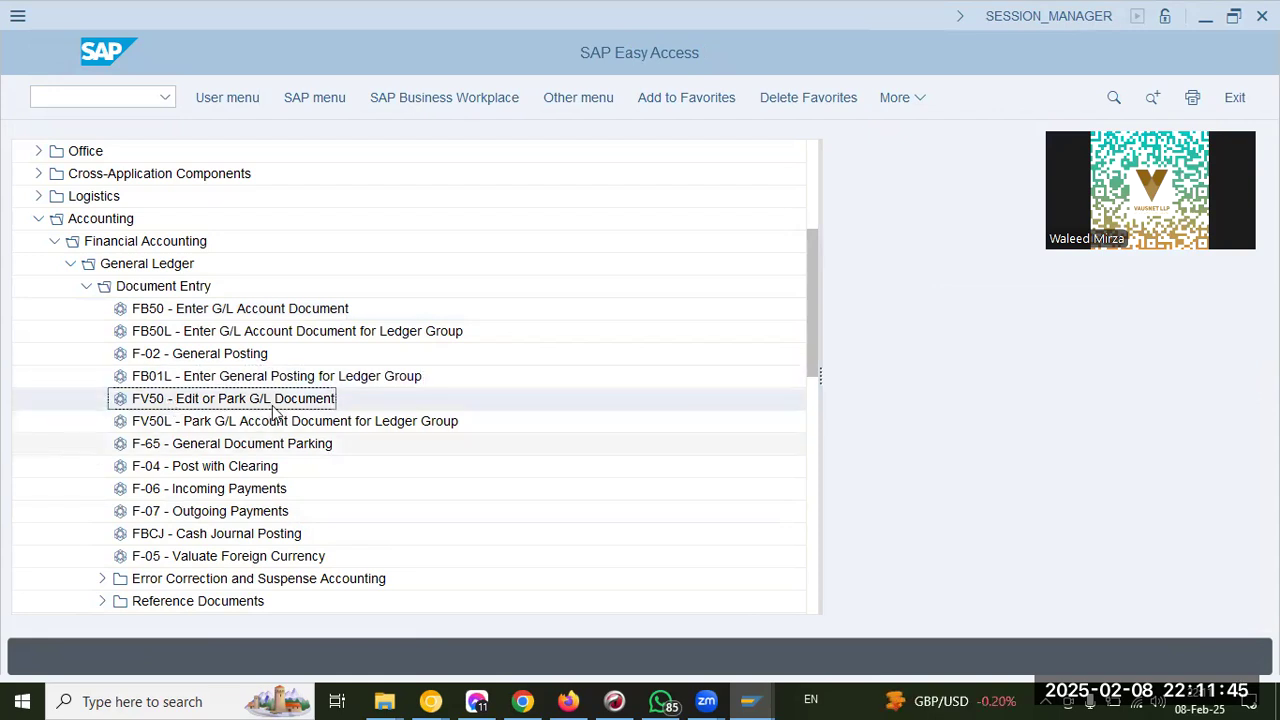
{"action": "scroll", "coordinate": [80, 491], "scroll_direction": "down", "scroll_amount": 2}
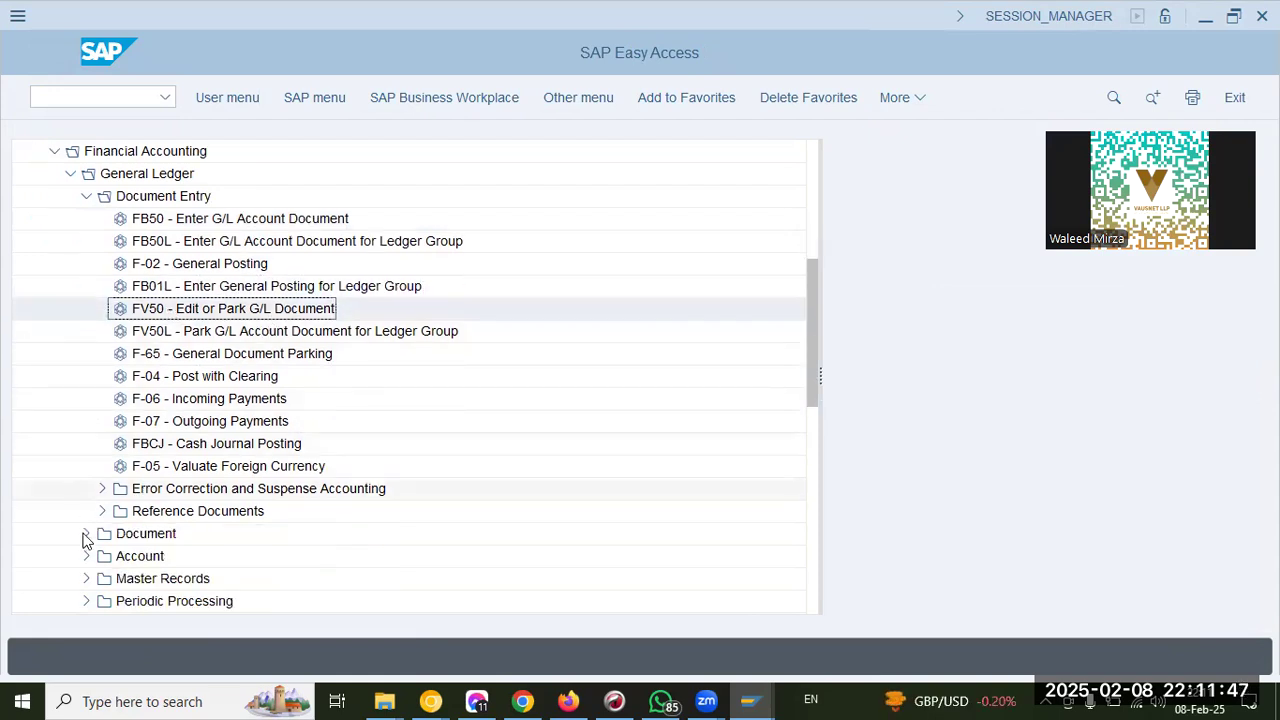
{"action": "left_click", "coordinate": [86, 534]}
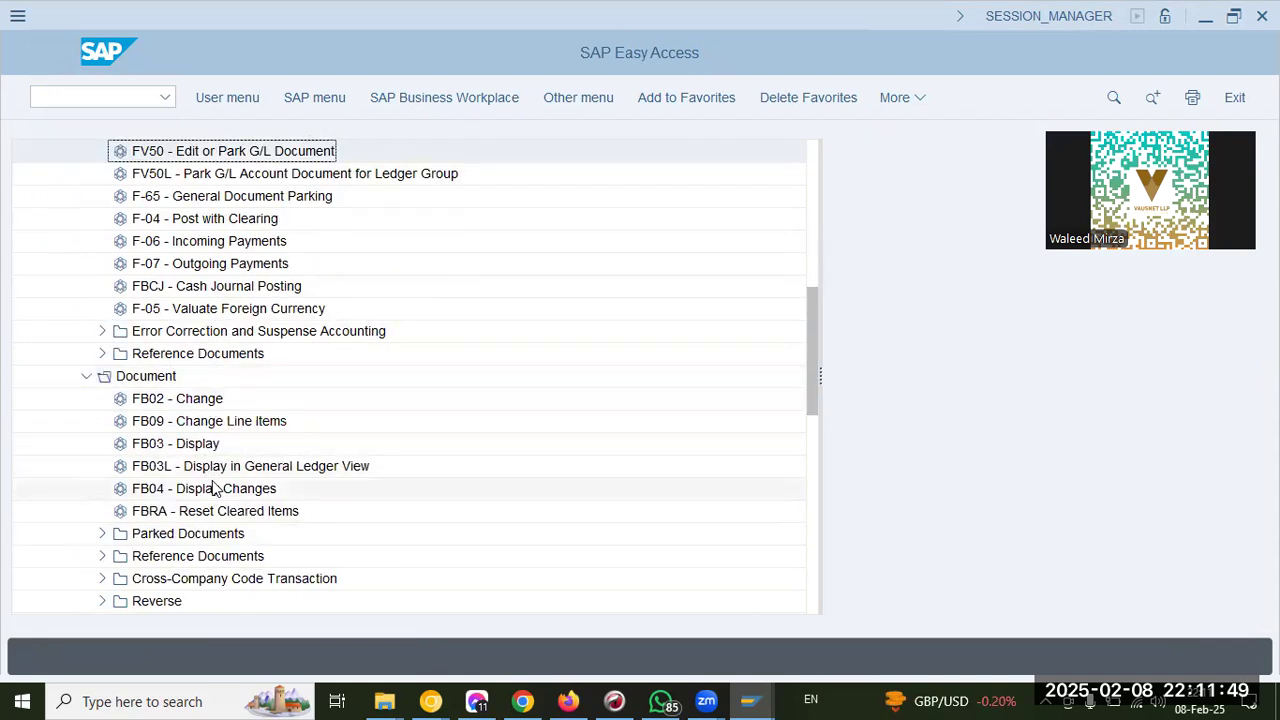
{"action": "left_click", "coordinate": [104, 535]}
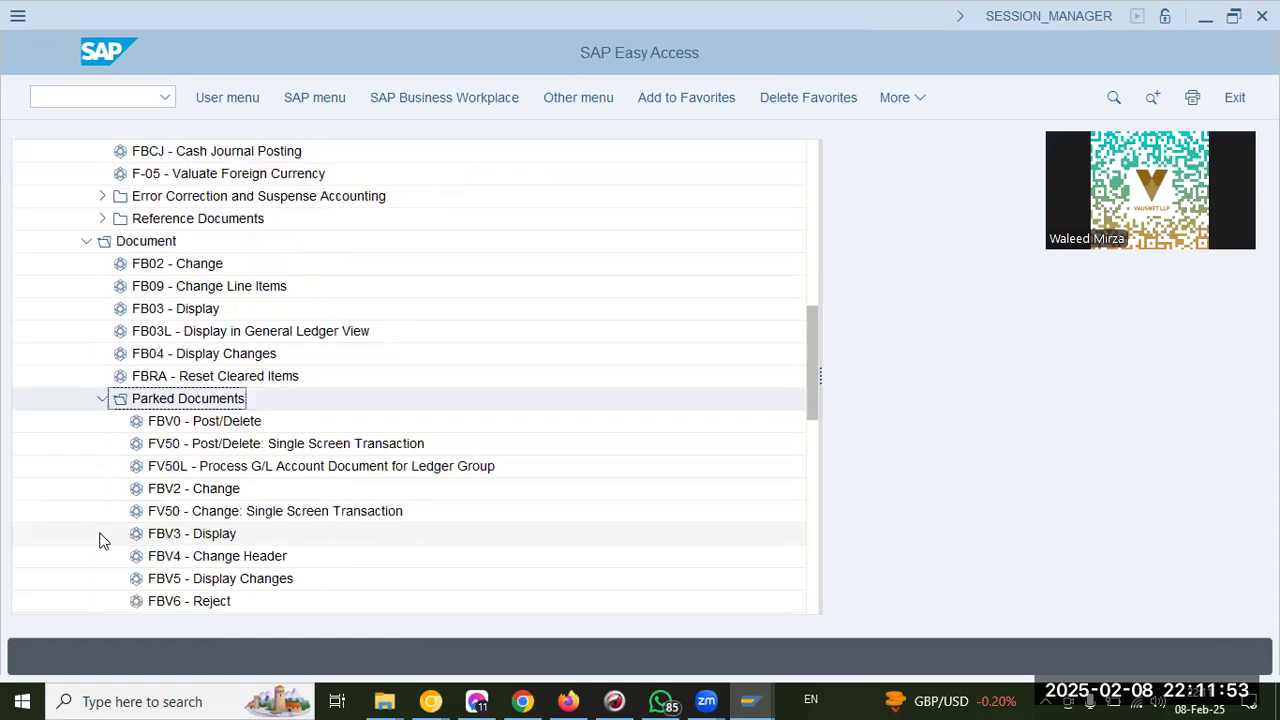
Step: Start FBV0 - Post/Delete and open the proposed parked document of company code OOGL
{"action": "left_click", "coordinate": [200, 424]}
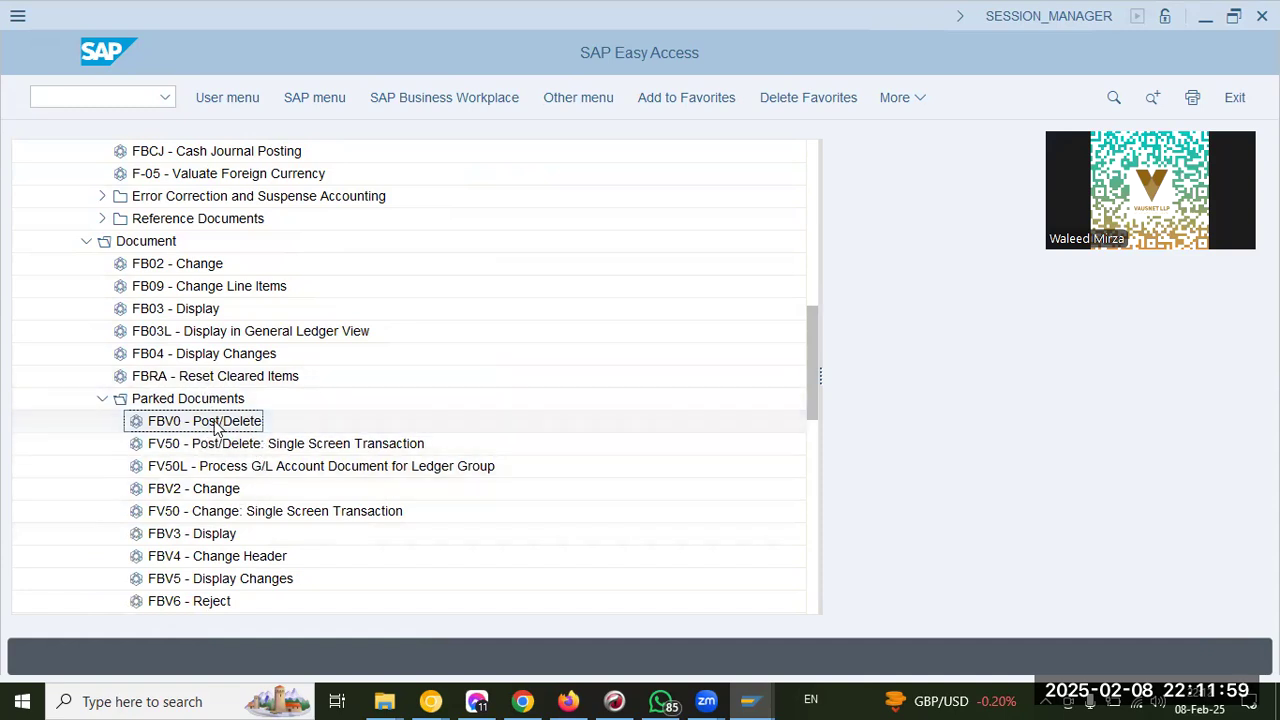
{"action": "double_click", "coordinate": [250, 421]}
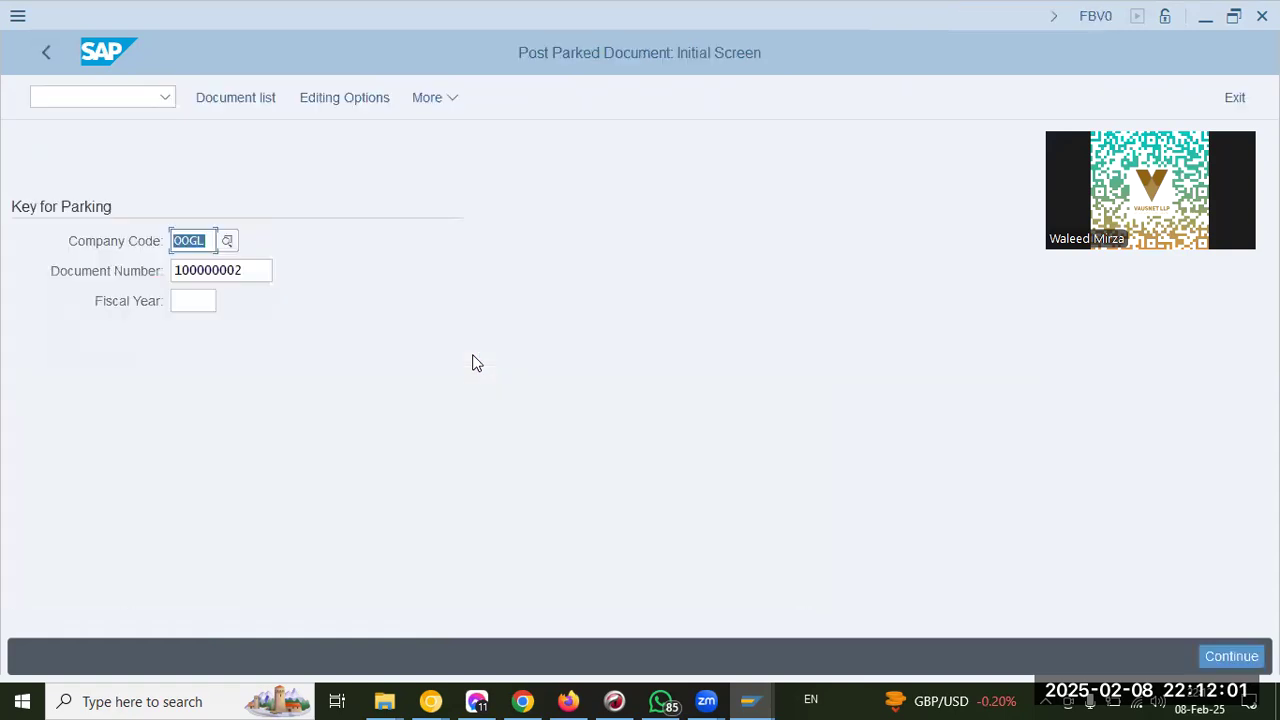
{"action": "left_click", "coordinate": [262, 272]}
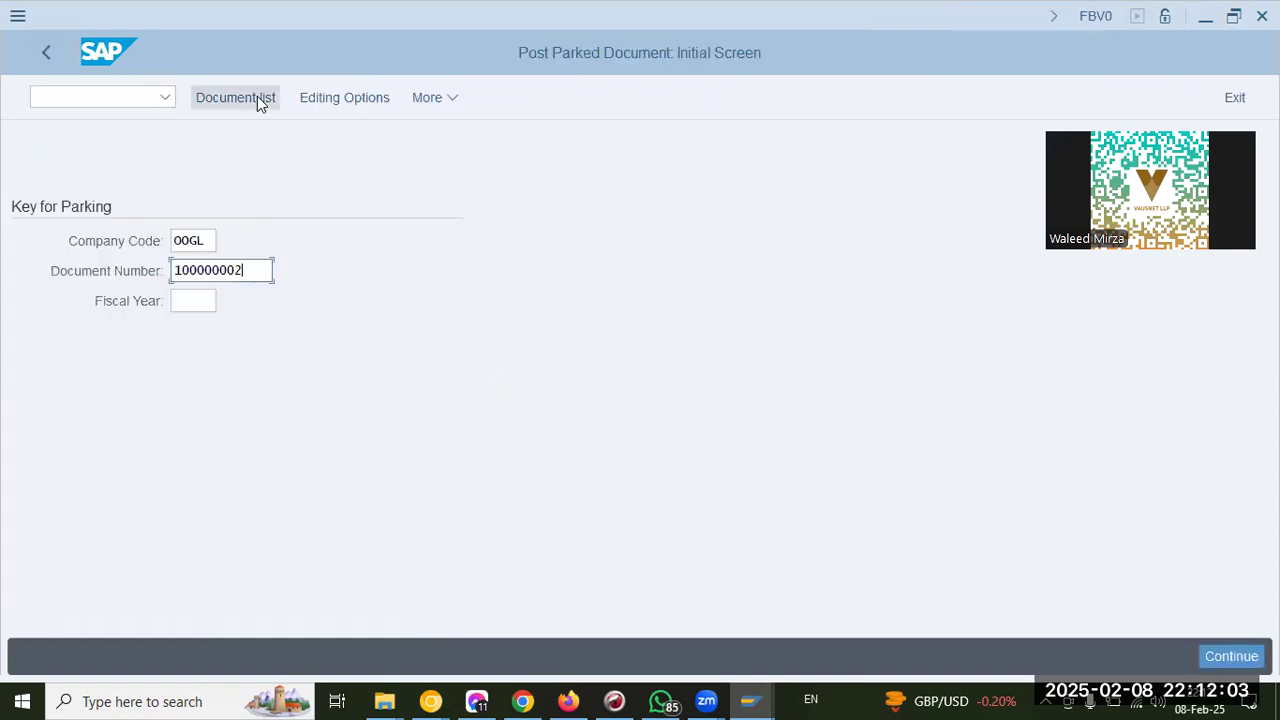
{"action": "left_click", "coordinate": [1206, 656]}
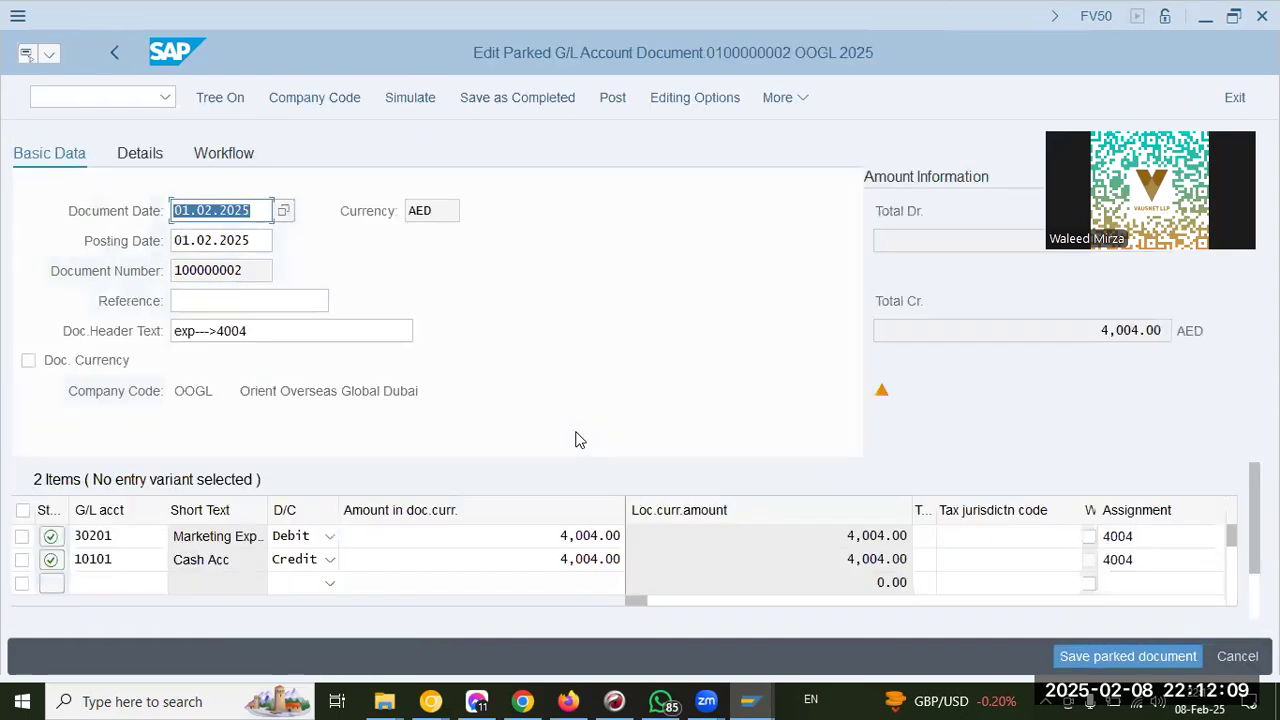
Step: Check the parked document's line amounts, assignments and document number, plus its Details and Workflow data
{"action": "left_click", "coordinate": [580, 535]}
{"action": "left_click_drag", "start_coordinate": [540, 534], "coordinate": [832, 558]}
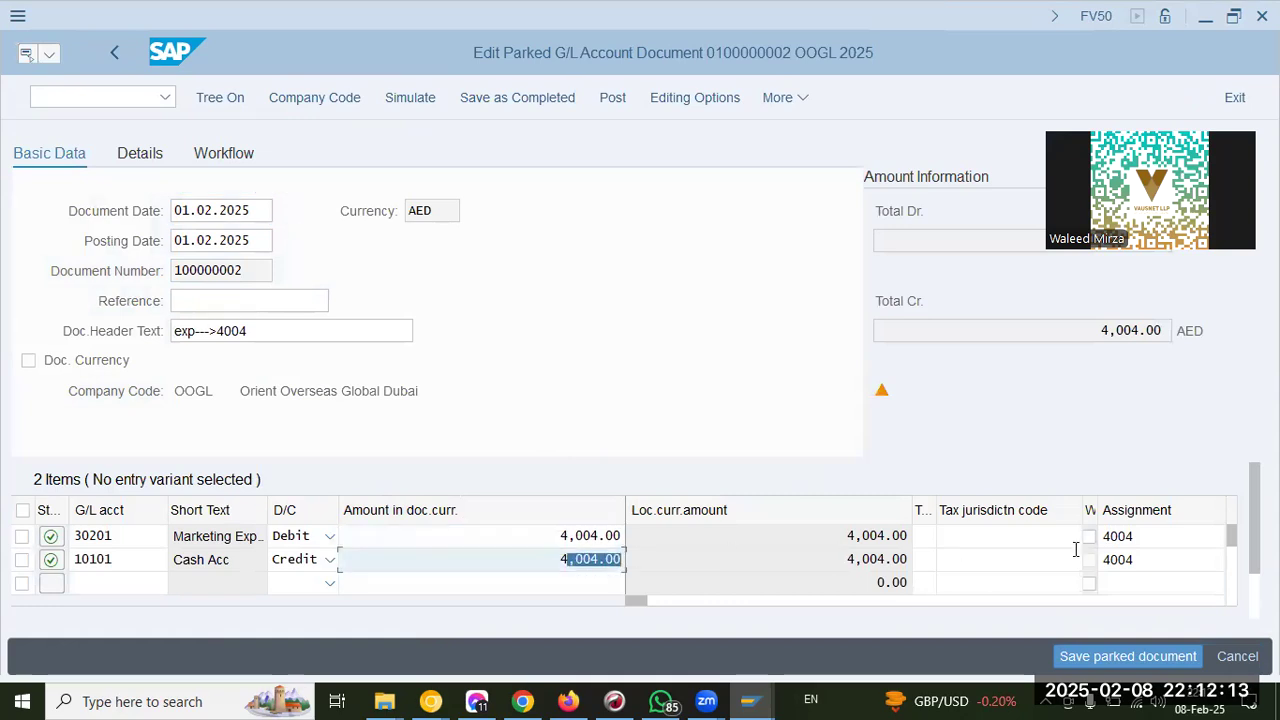
{"action": "left_click", "coordinate": [1180, 535]}
{"action": "left_click", "coordinate": [238, 300]}
{"action": "left_click_drag", "start_coordinate": [256, 270], "coordinate": [9, 266]}
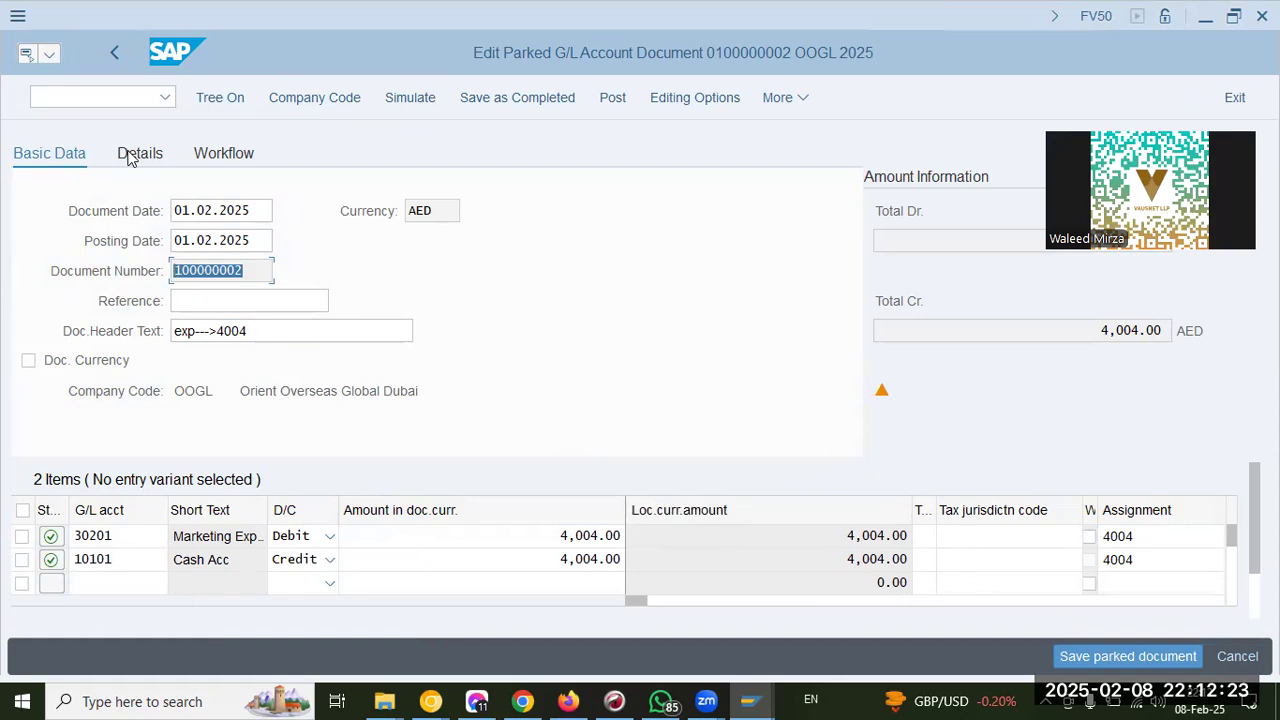
{"action": "left_click", "coordinate": [306, 240]}
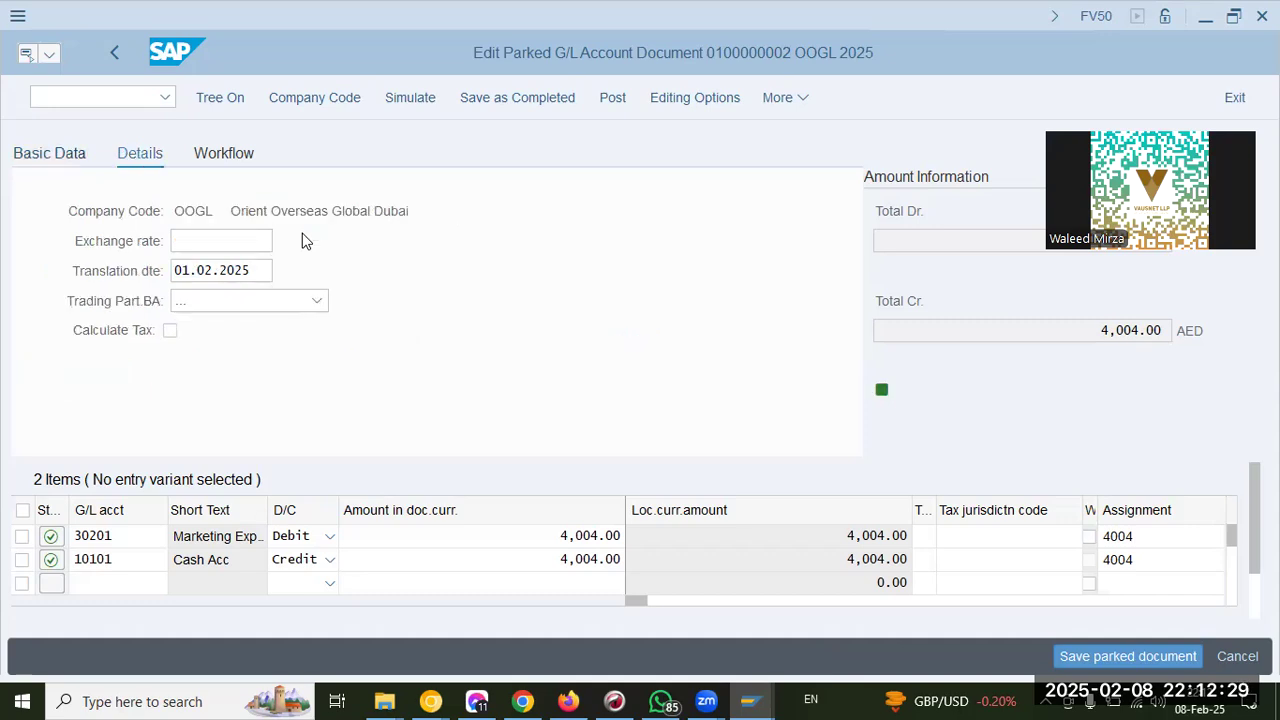
{"action": "left_click", "coordinate": [220, 243]}
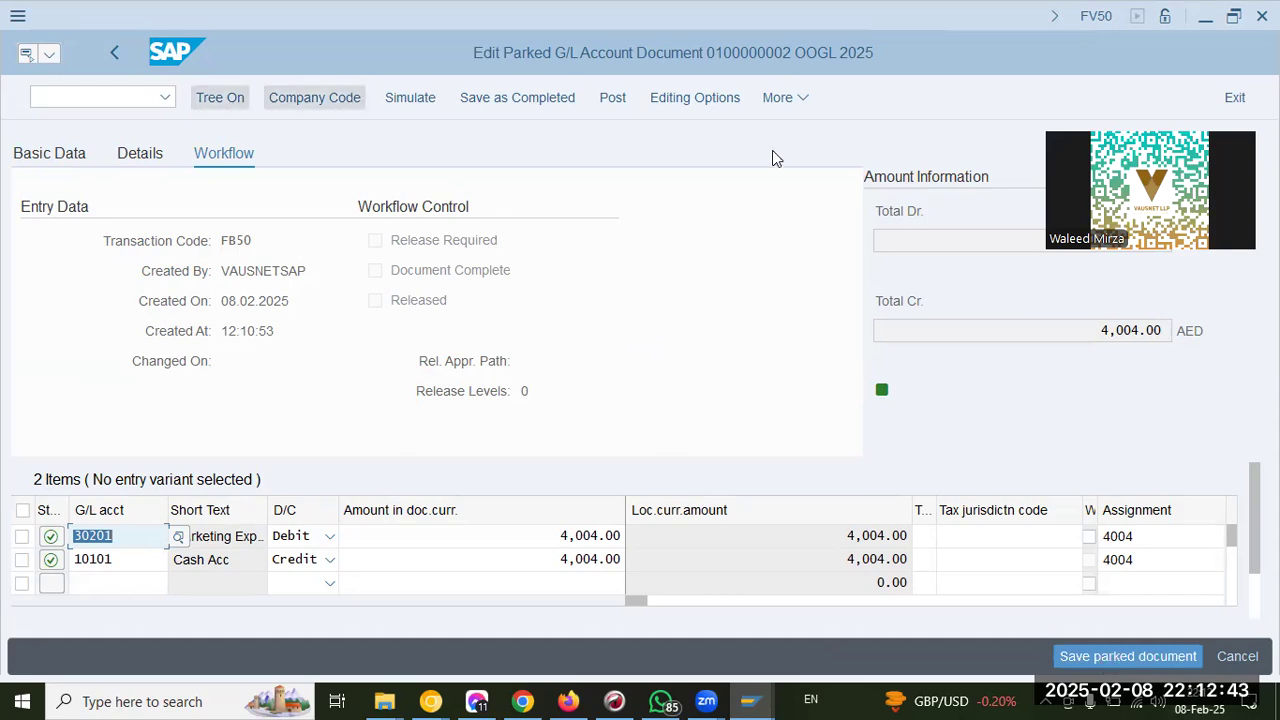
Step: Post the parked marketing expense document, highlight the posting message and acknowledge it
{"action": "left_click", "coordinate": [614, 99]}
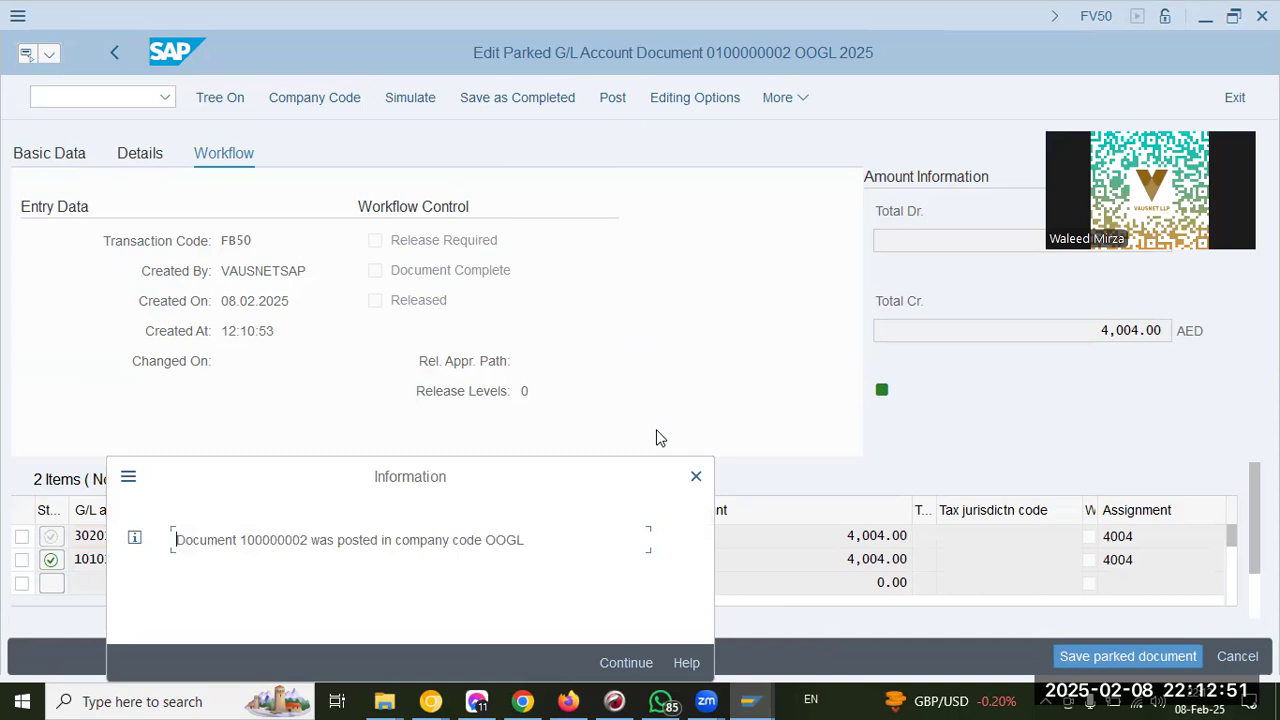
{"action": "left_click_drag", "start_coordinate": [240, 538], "coordinate": [663, 535]}
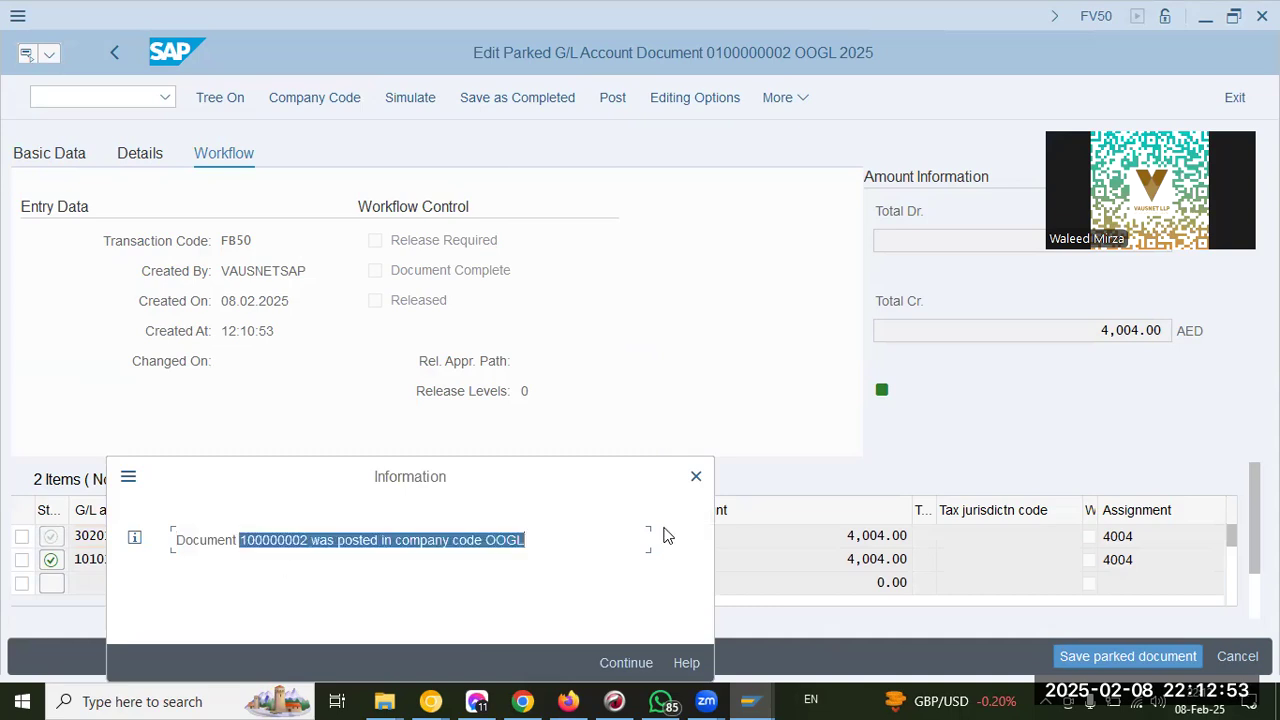
{"action": "key", "text": "Return"}
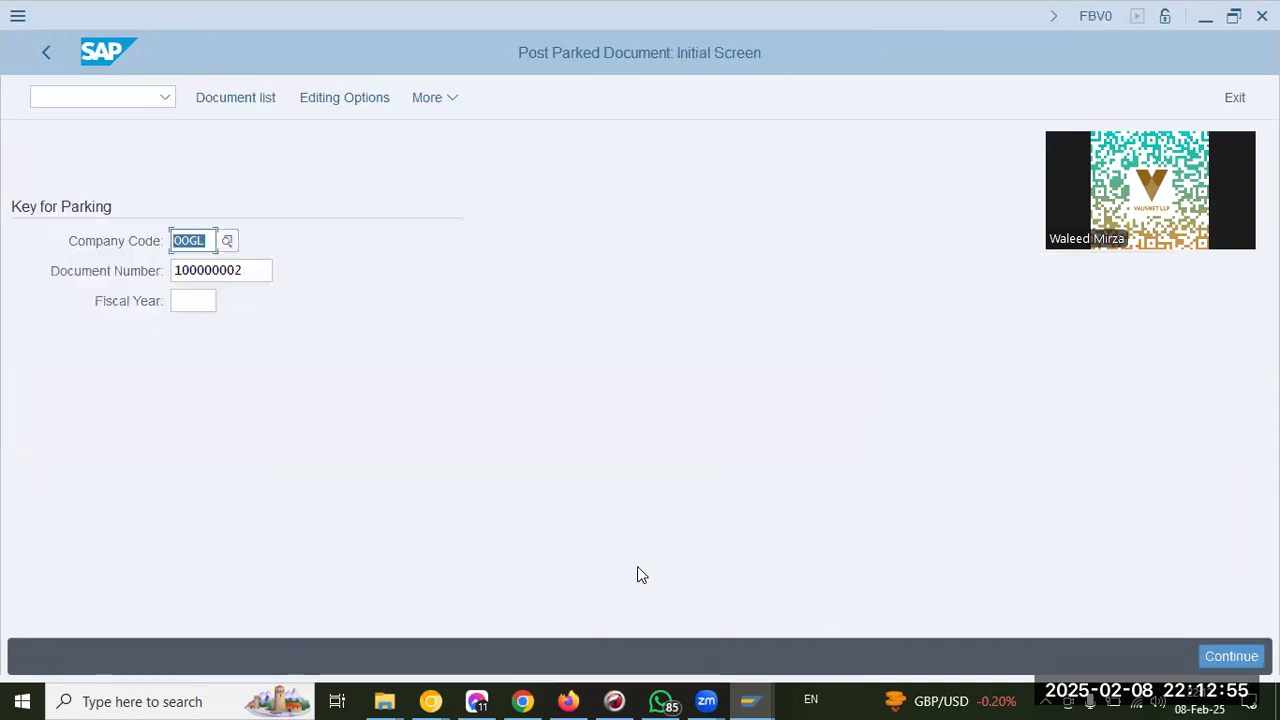